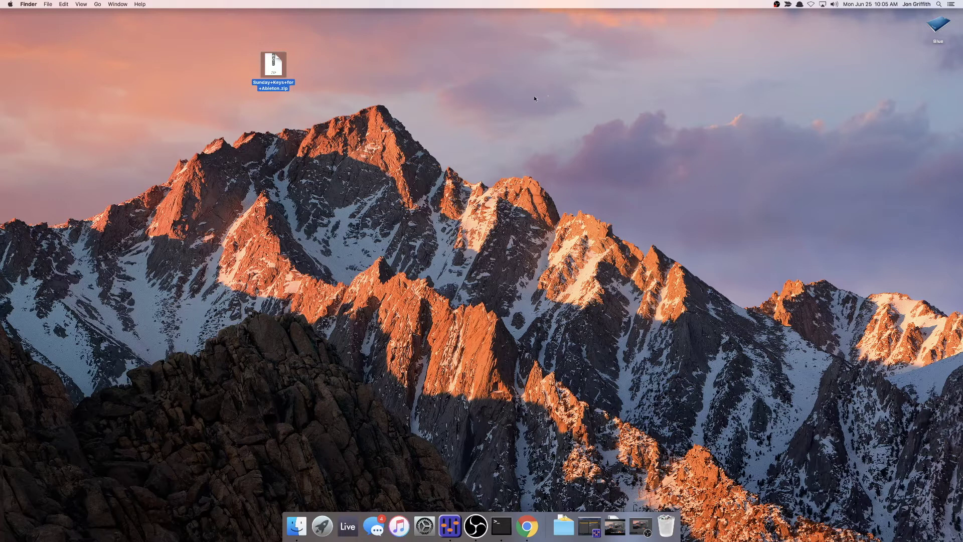
pyautogui.click(366, 74)
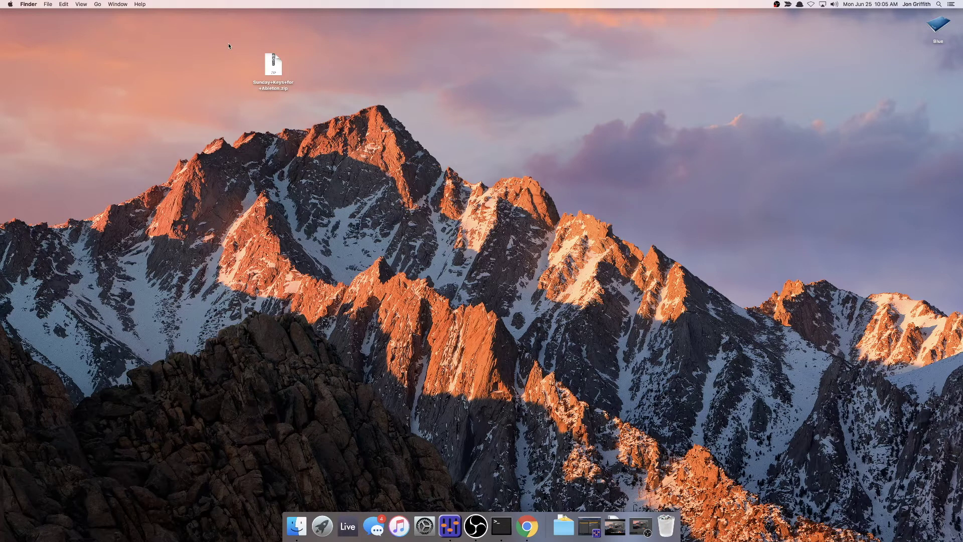
pyautogui.moveTo(238, 45); pyautogui.dragTo(326, 101)
pyautogui.click(326, 100)
pyautogui.moveTo(228, 42); pyautogui.dragTo(343, 82)
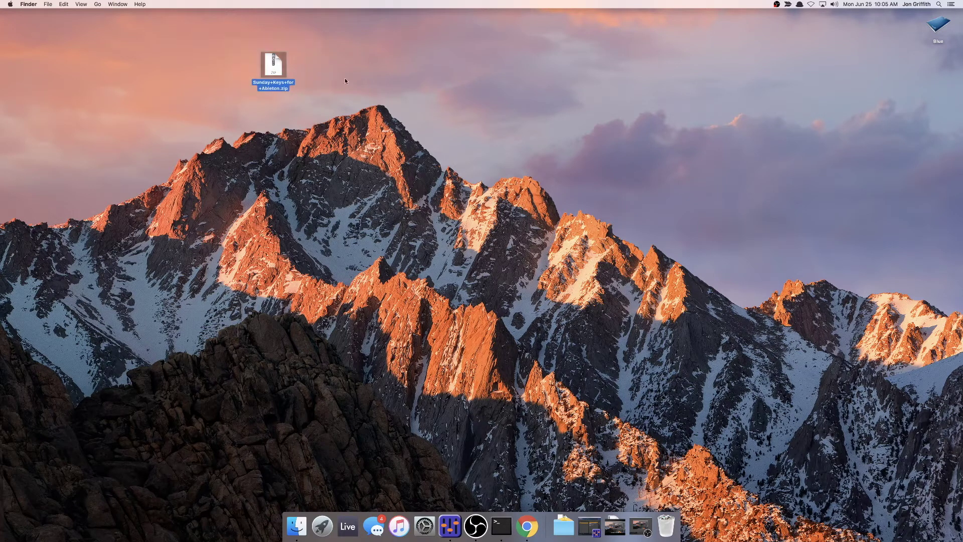
pyautogui.click(295, 71)
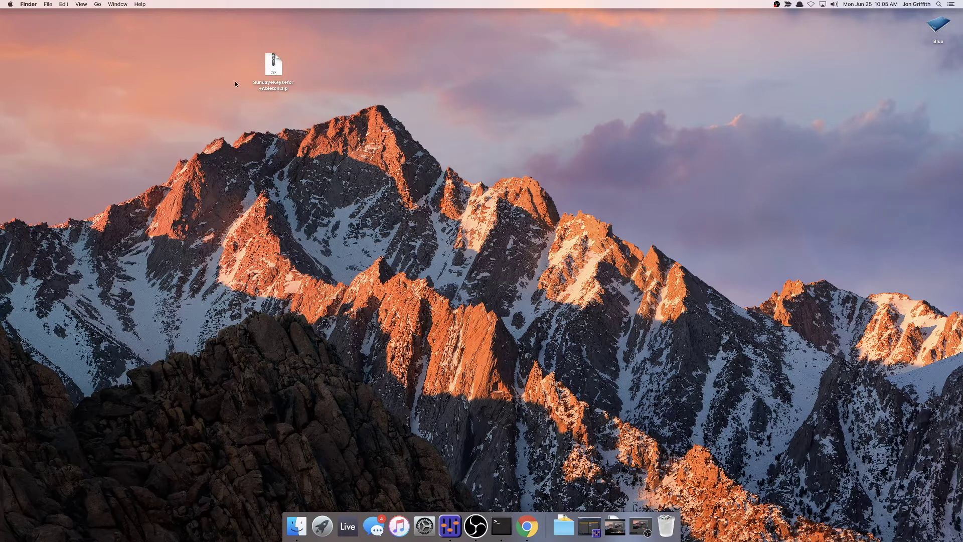
# Extract the Sunday Keys for Ableton zip archive on the desktop and move the extracted folder clear of the archive
pyautogui.doubleClick(276, 65)
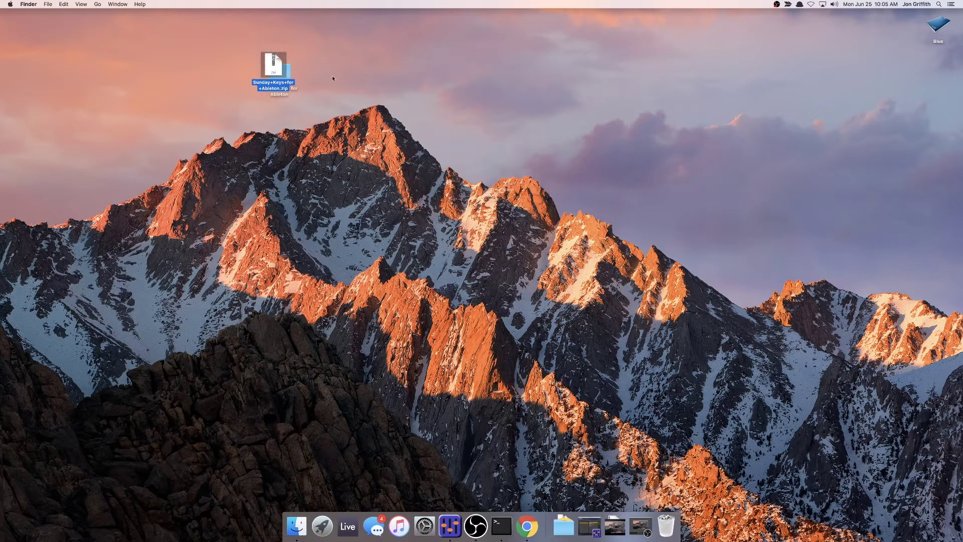
pyautogui.moveTo(294, 71); pyautogui.dragTo(222, 157)
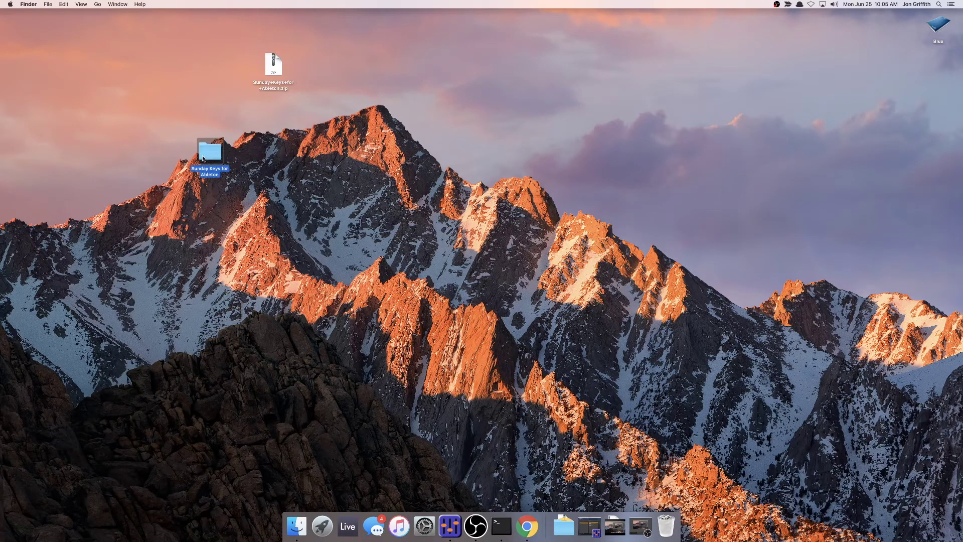
pyautogui.click(176, 130)
pyautogui.click(216, 157)
# Launch Ableton Live 10 Suite and authorize its changes by entering the account password
pyautogui.click(351, 524)
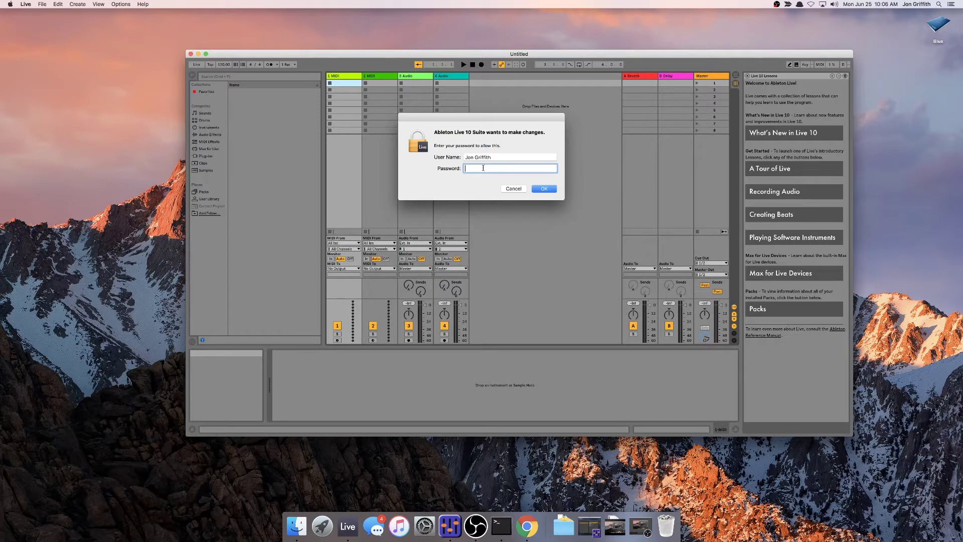
pyautogui.write('*******')
pyautogui.press('Return')
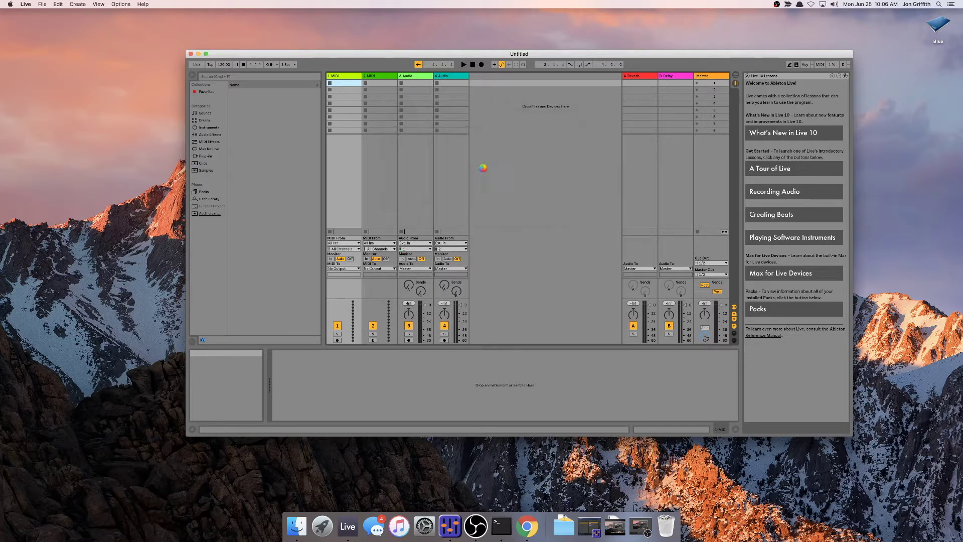
# Close the Live 10 Lessons help view and reposition the Live window on the desktop
pyautogui.moveTo(397, 57); pyautogui.dragTo(378, 73)
pyautogui.click(728, 91)
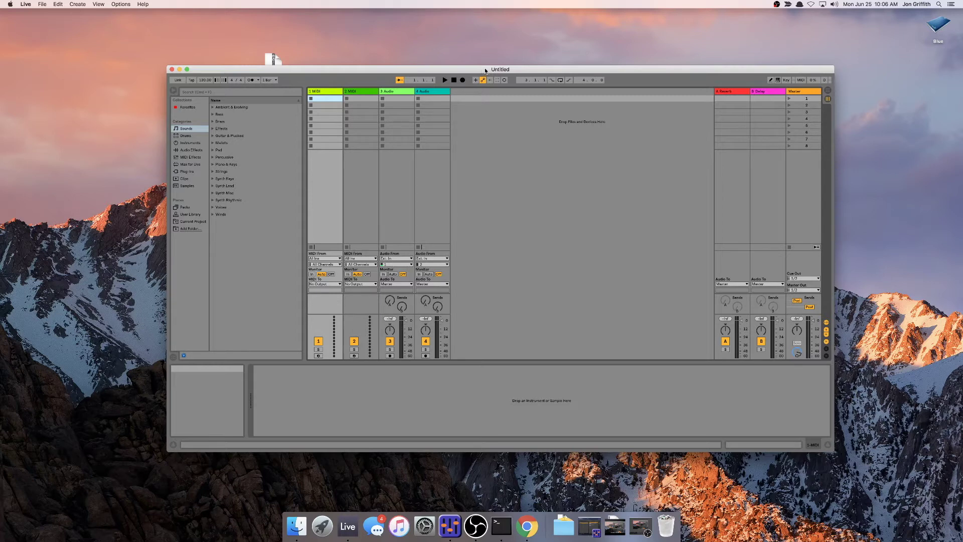
pyautogui.moveTo(486, 71)
pyautogui.mouseDown()
pyautogui.moveTo(476, 90)
pyautogui.moveTo(478, 56)
pyautogui.mouseUp()
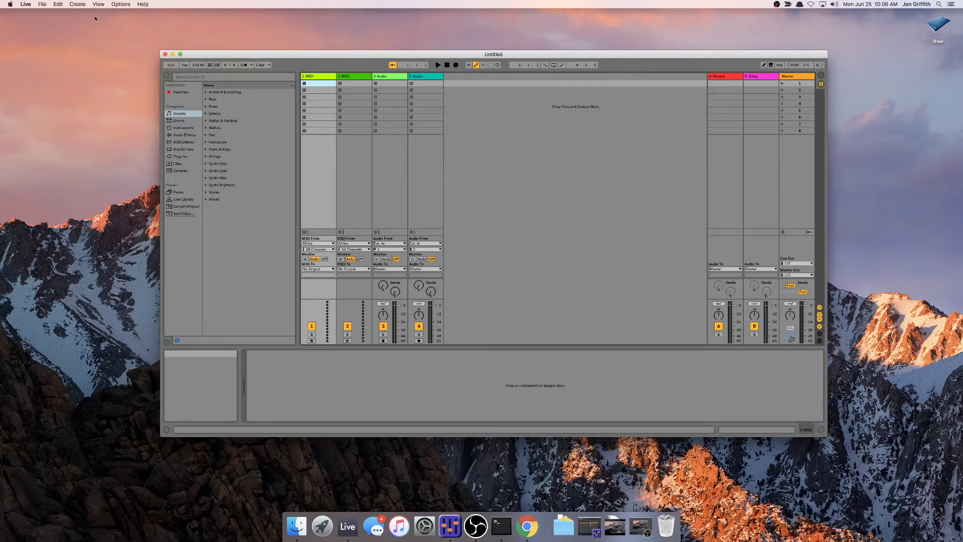
# Begin saving the untitled Live Set under a new name and create a Projects folder inside the Music folder's Ableton folder
pyautogui.click(45, 5)
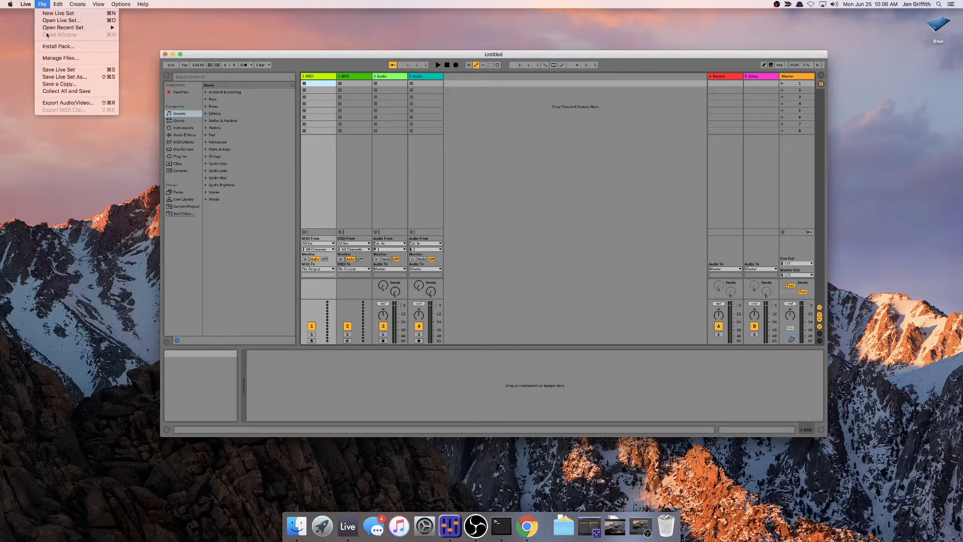
pyautogui.click(46, 78)
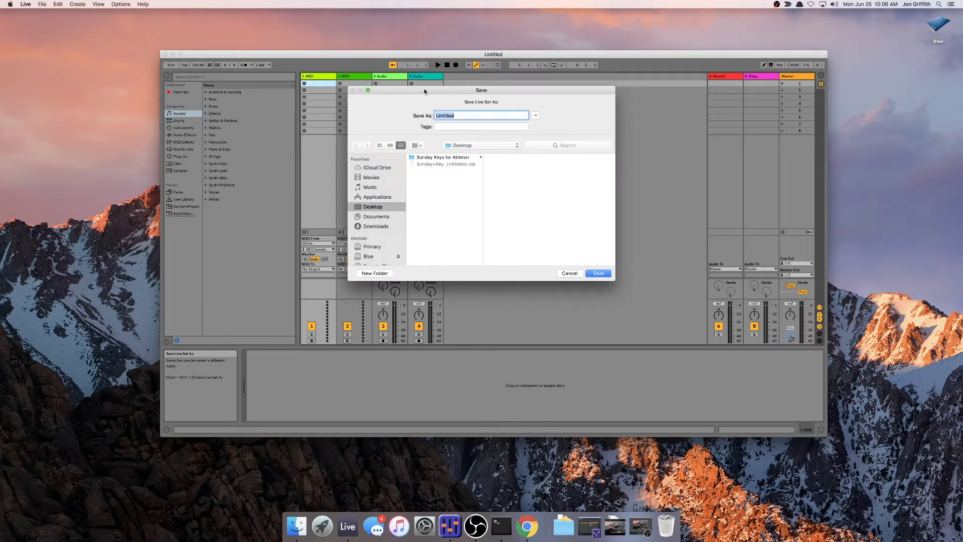
pyautogui.moveTo(424, 89); pyautogui.dragTo(424, 41)
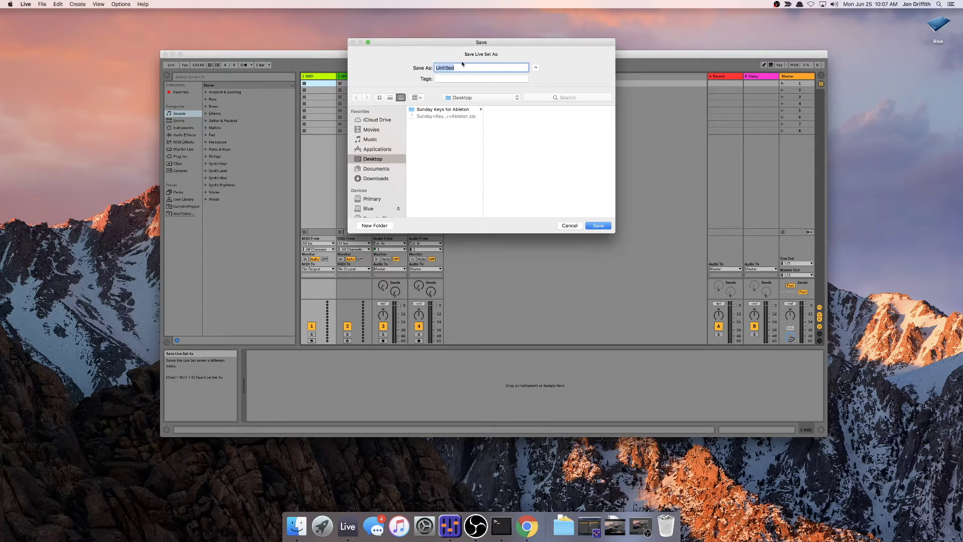
pyautogui.moveTo(463, 42); pyautogui.dragTo(458, 48)
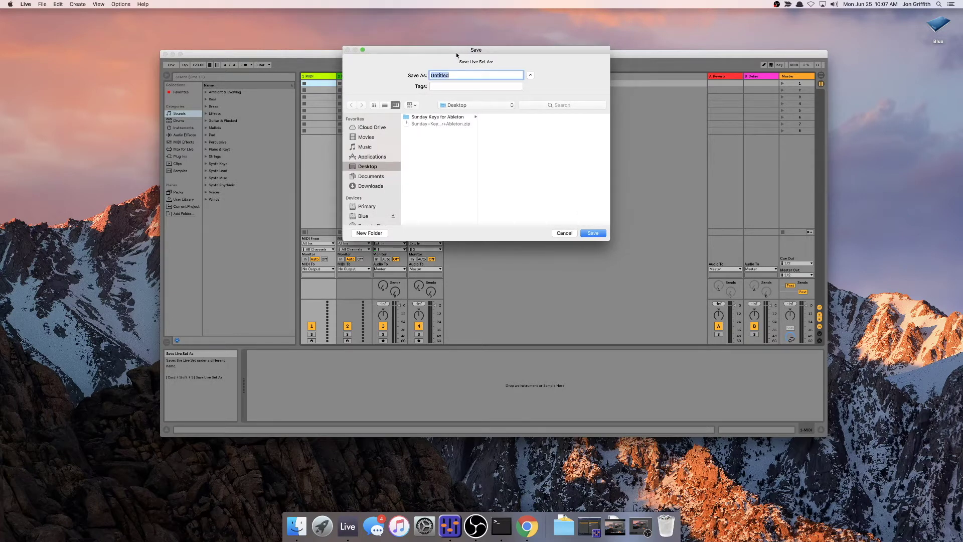
pyautogui.moveTo(456, 50); pyautogui.dragTo(454, 42)
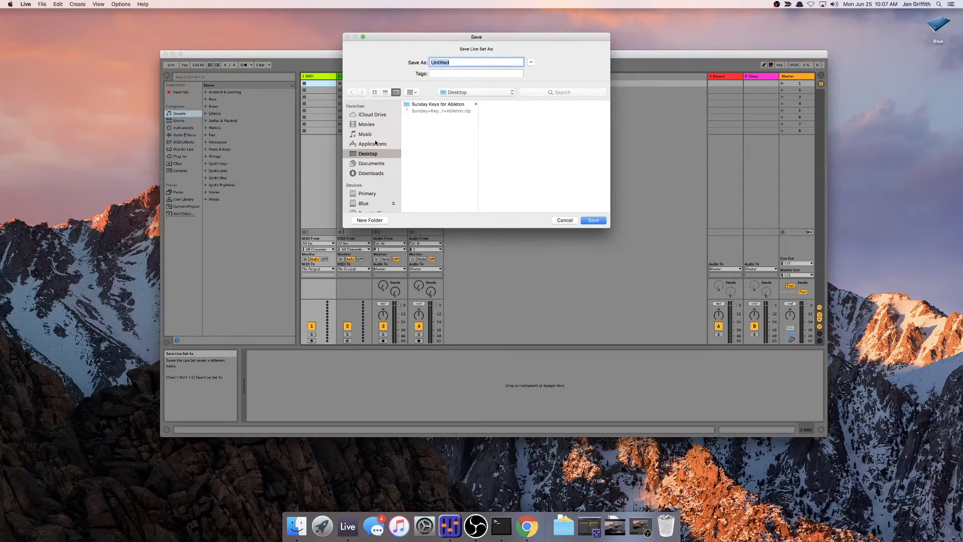
pyautogui.click(365, 134)
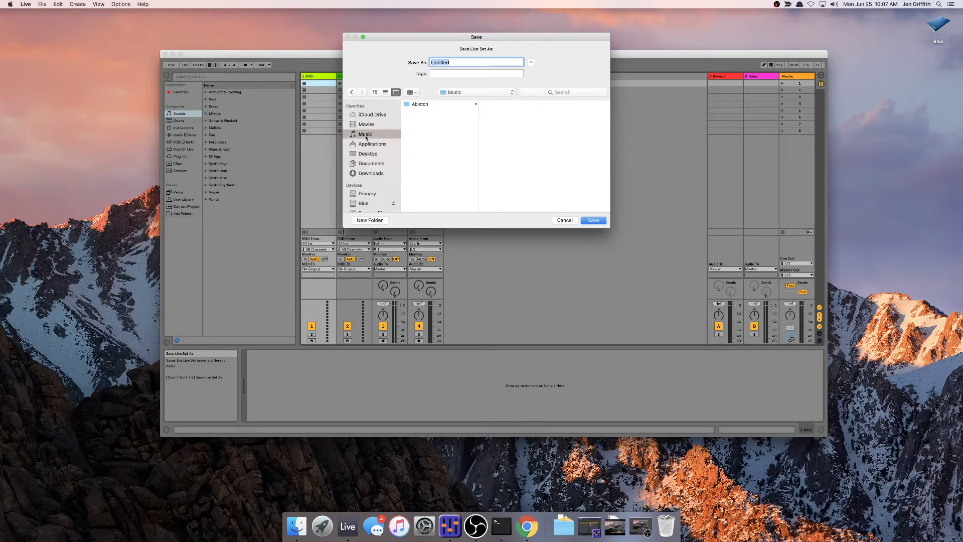
pyautogui.click(417, 104)
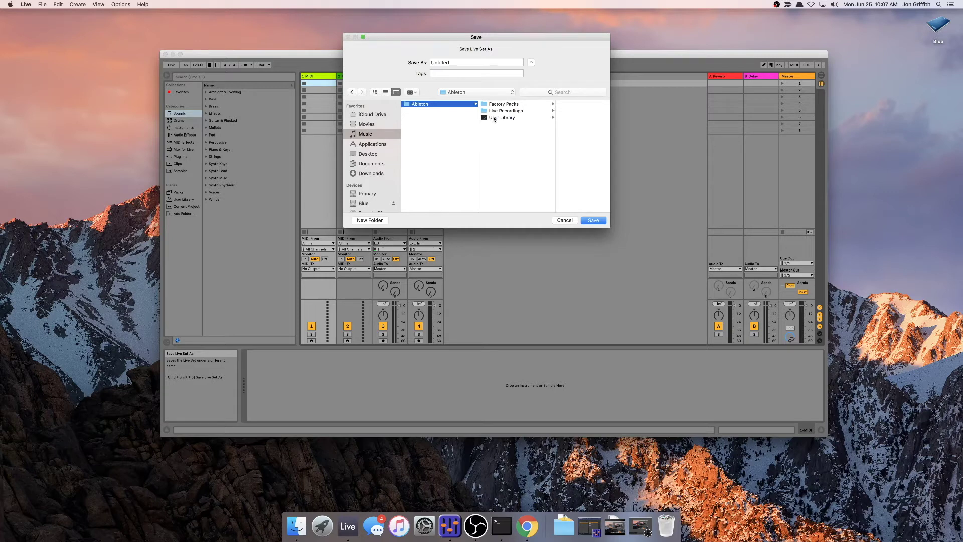
pyautogui.click(367, 221)
pyautogui.write('Projects')
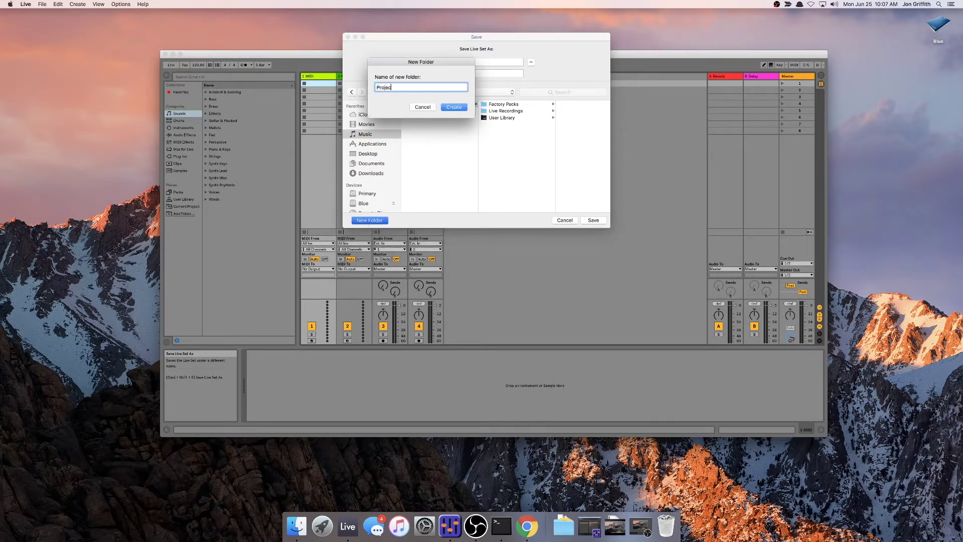
pyautogui.press('Return')
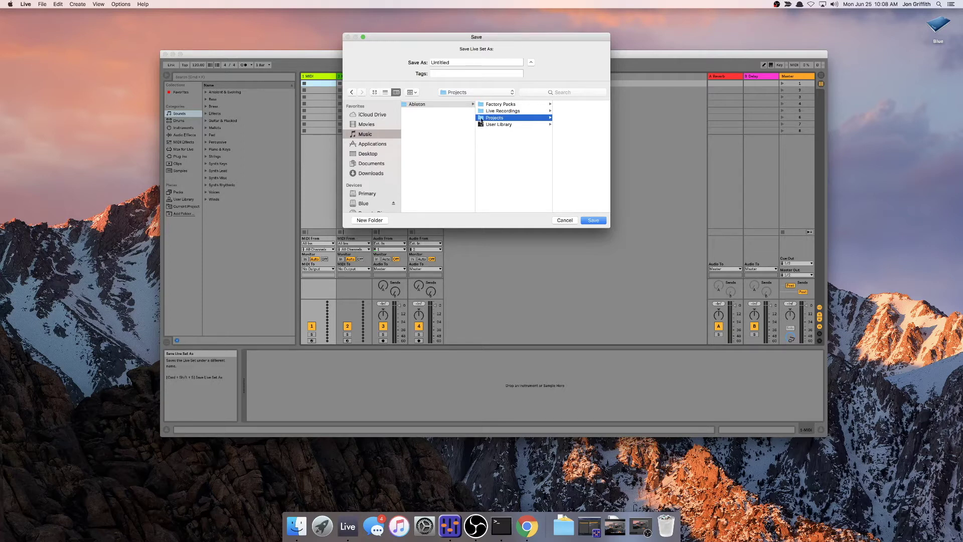
# Name the Live Set My Song and save it in the Projects folder
pyautogui.doubleClick(449, 61)
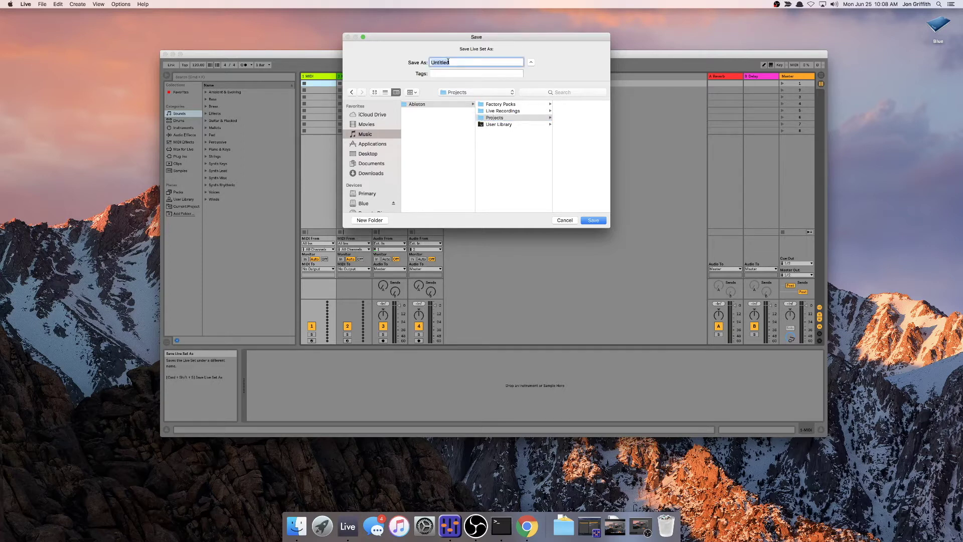
pyautogui.write('My Song')
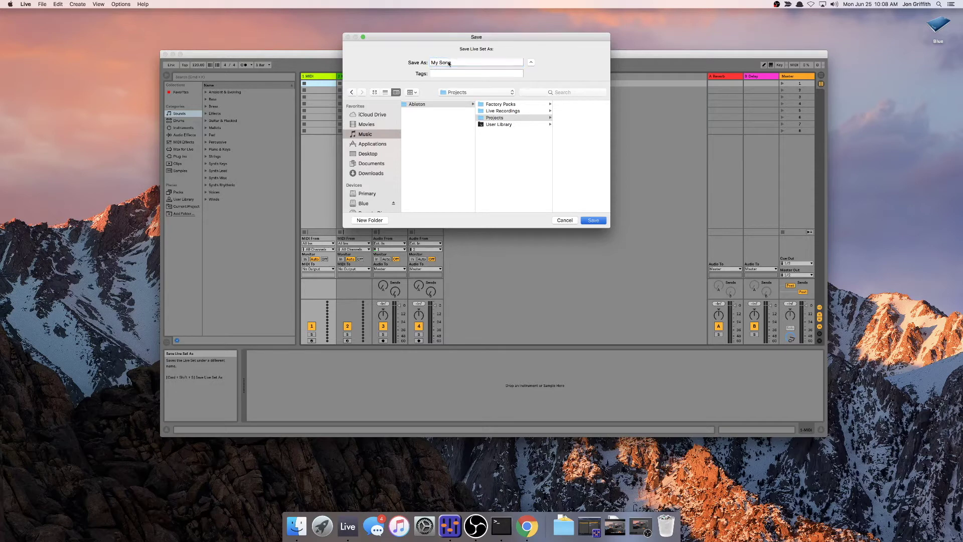
pyautogui.press('Return')
# Switch to Finder and open the My Song Project folder under Music, Ableton, Projects to view its contents
pyautogui.click(297, 525)
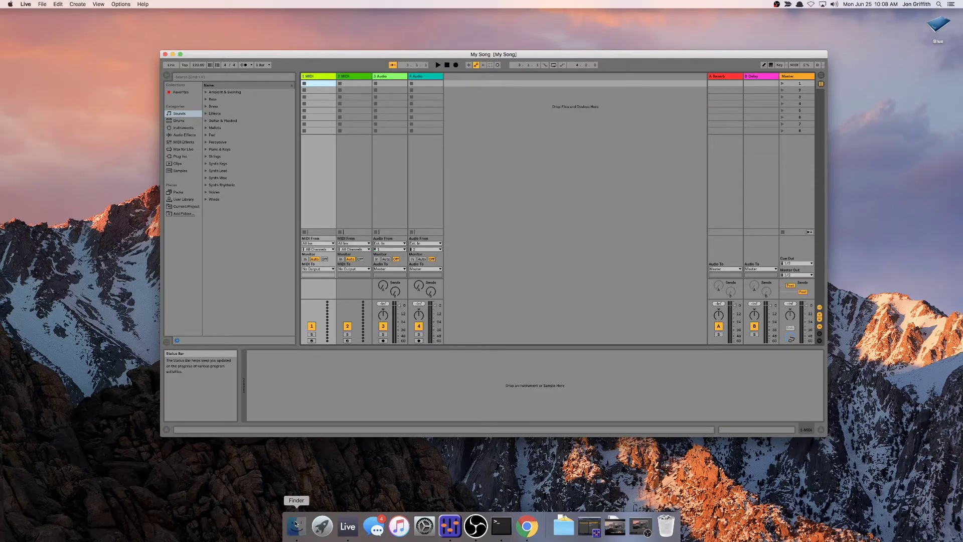
pyautogui.click(374, 174)
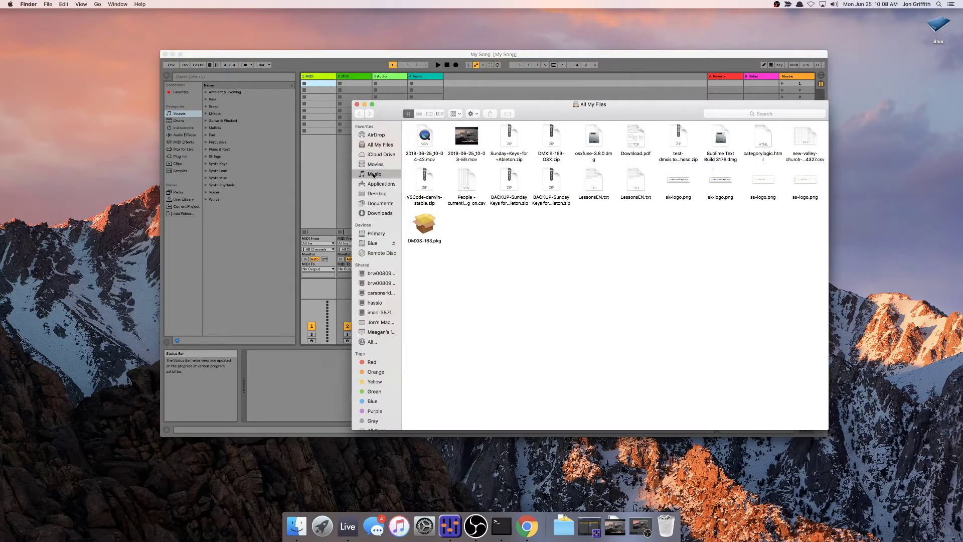
pyautogui.click(434, 137)
pyautogui.doubleClick(434, 136)
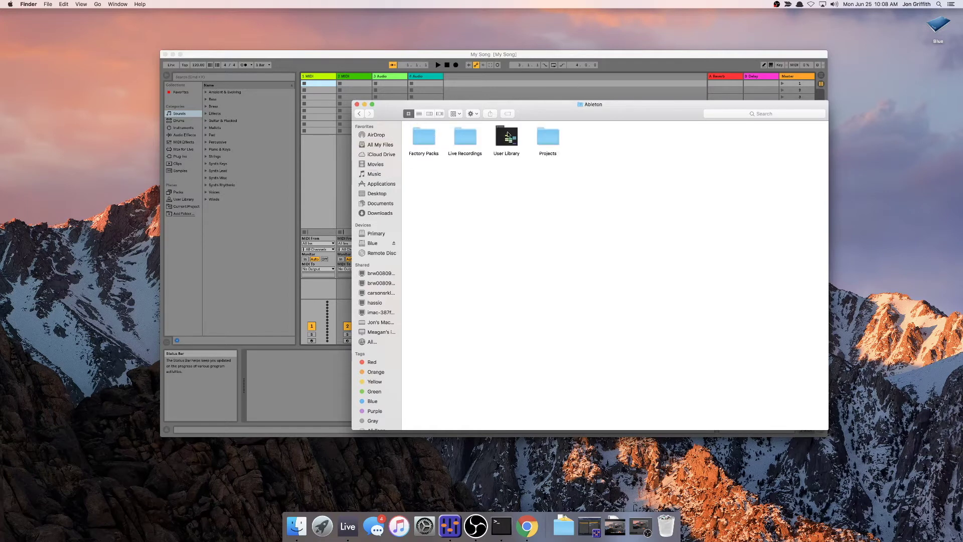
pyautogui.doubleClick(547, 134)
pyautogui.click(426, 141)
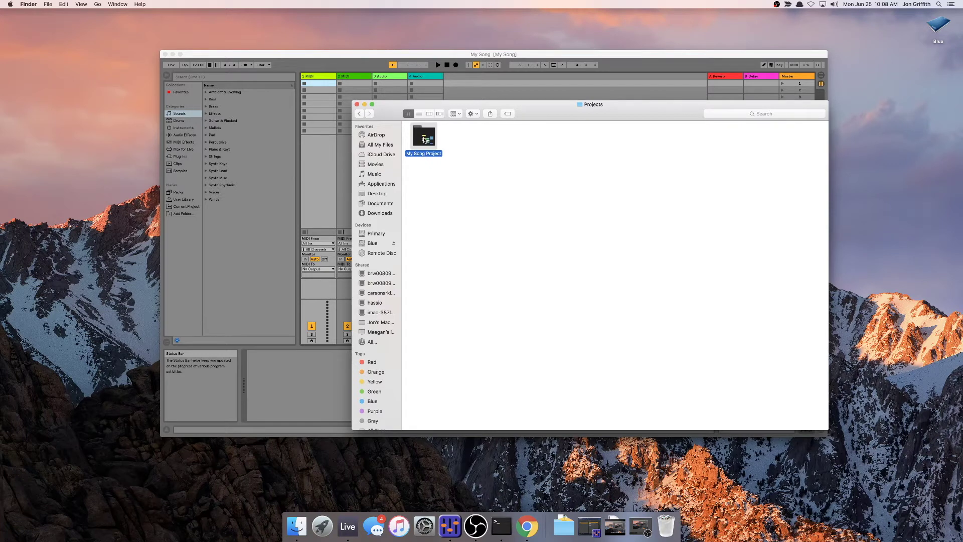
pyautogui.doubleClick(424, 139)
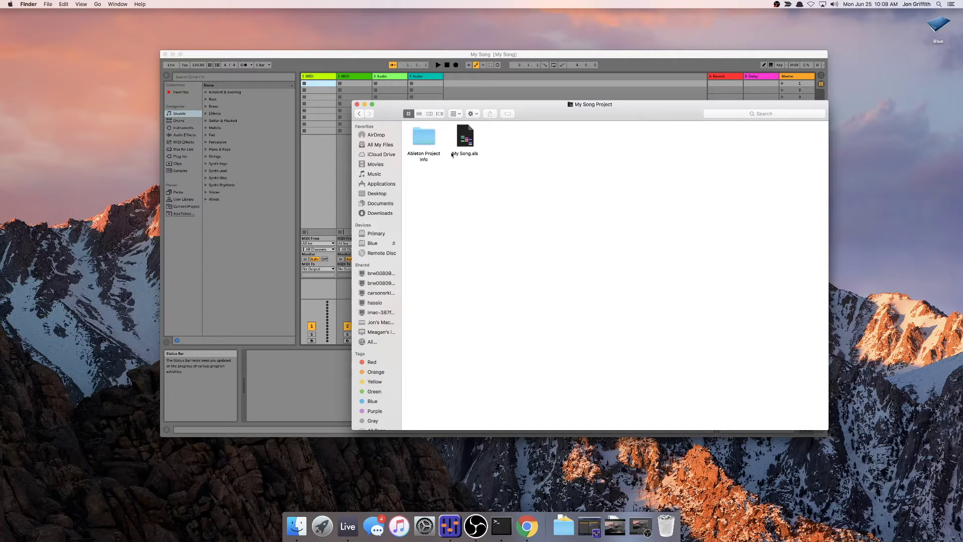
# Move the windows off the desktop's zip archive, extract it again and place the new folder beside it
pyautogui.moveTo(520, 119); pyautogui.dragTo(620, 155)
pyautogui.moveTo(364, 51); pyautogui.dragTo(296, 133)
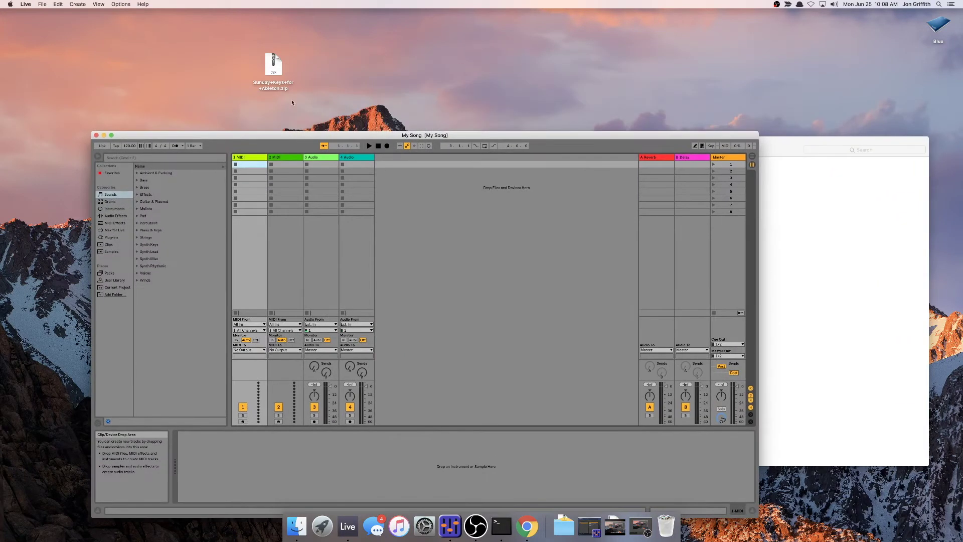
pyautogui.doubleClick(273, 64)
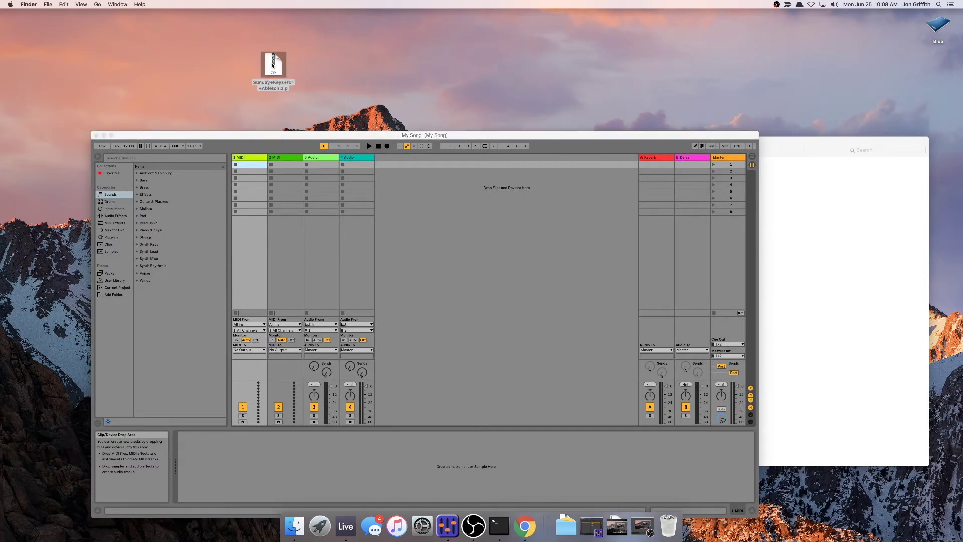
pyautogui.moveTo(282, 74); pyautogui.dragTo(363, 69)
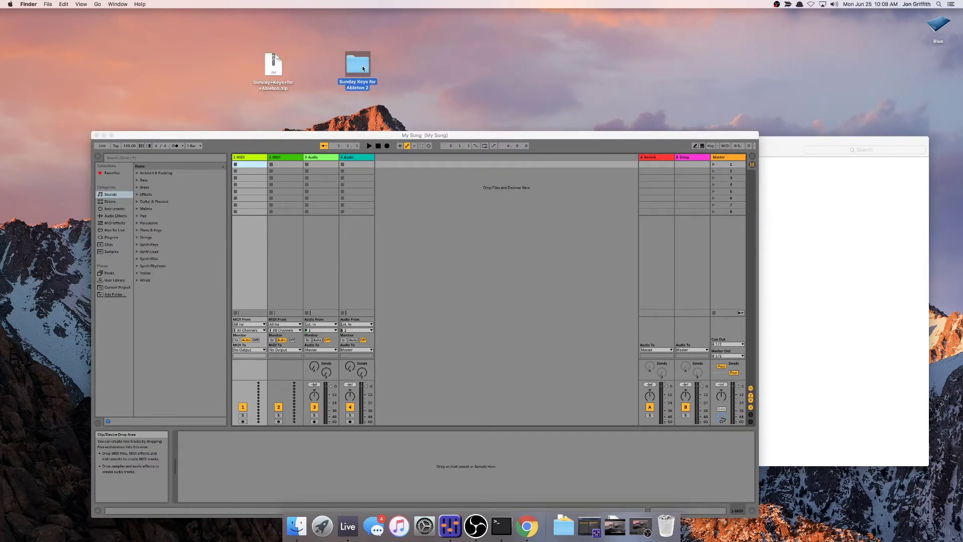
# Open the Sunday Keys for Ableton 2 folder and arrange its window beside the My Song Project window for comparison
pyautogui.doubleClick(365, 68)
pyautogui.moveTo(554, 153); pyautogui.dragTo(280, 35)
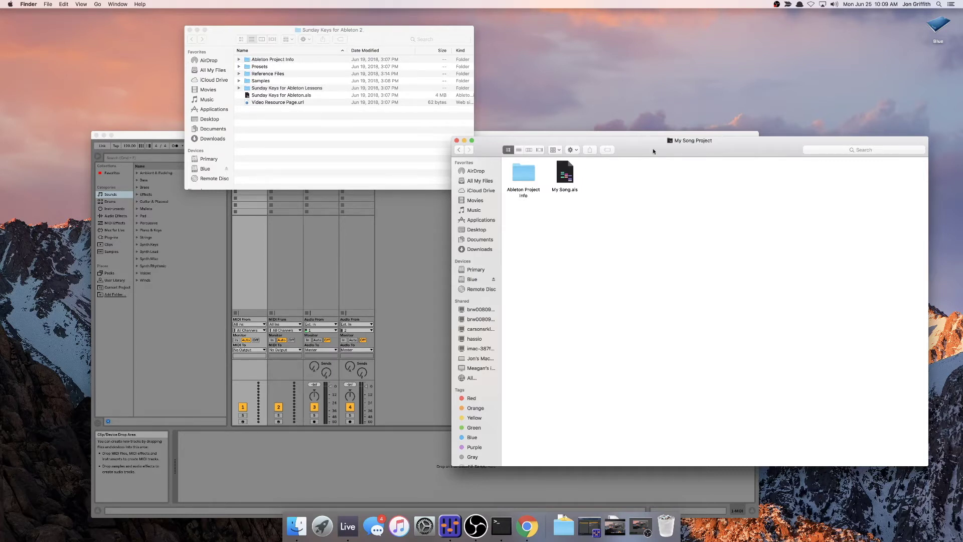
pyautogui.moveTo(653, 150); pyautogui.dragTo(685, 116)
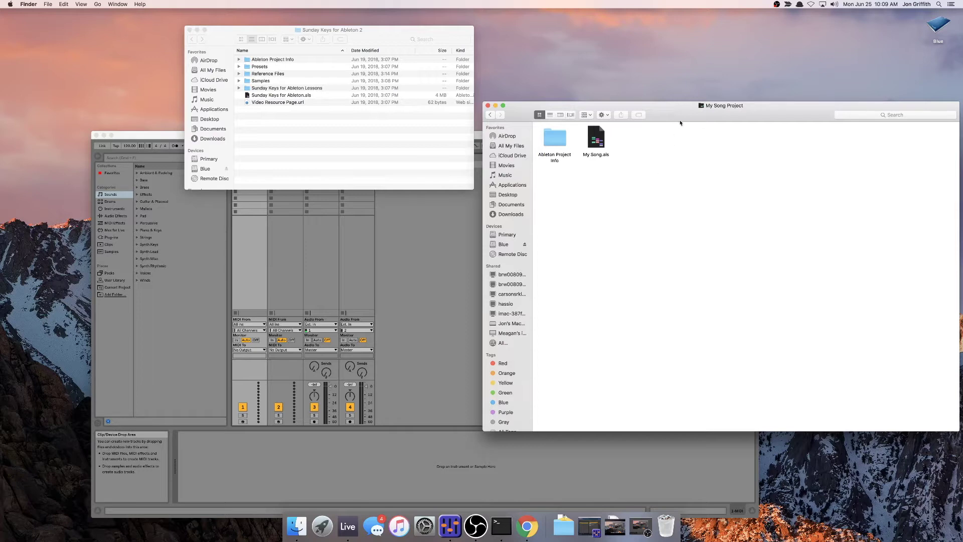
pyautogui.moveTo(661, 120); pyautogui.dragTo(660, 120)
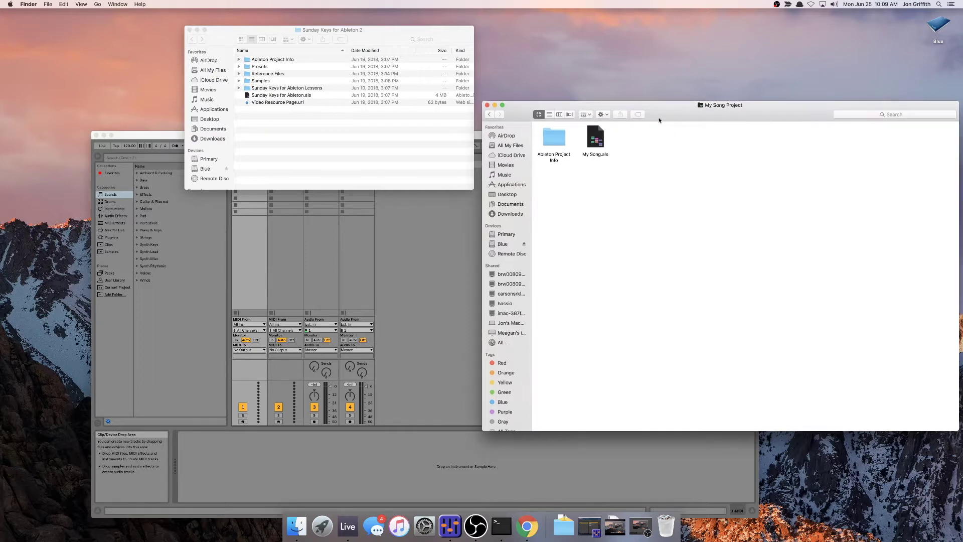
# Bring Live's window to the front, reposition it and show the Current Project contents in the browser
pyautogui.click(442, 254)
pyautogui.moveTo(463, 133); pyautogui.dragTo(484, 51)
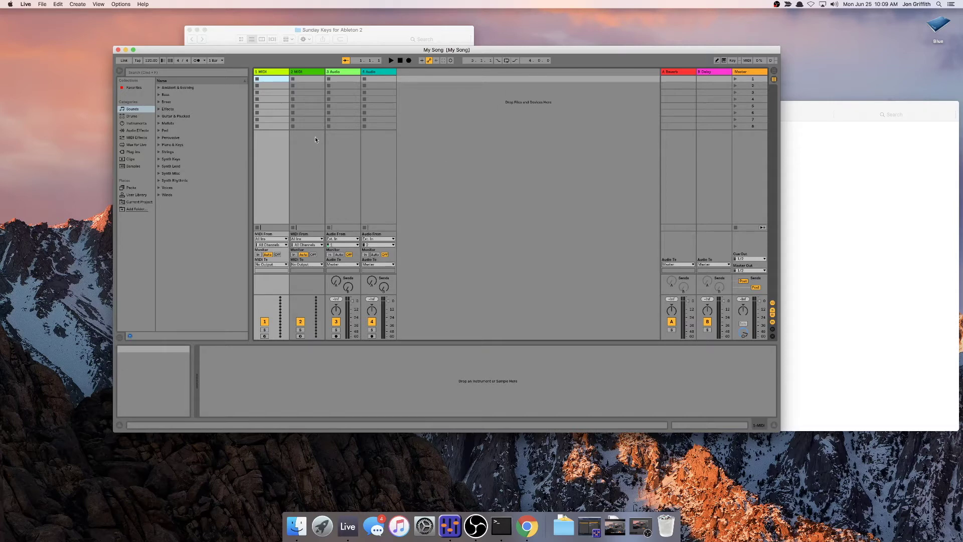
pyautogui.click(134, 202)
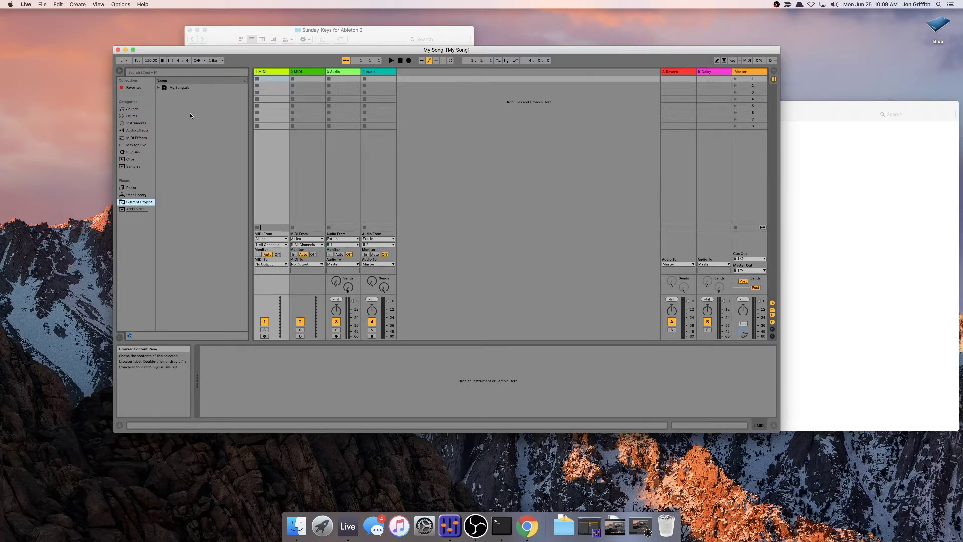
# Save the current Live Set under the new name My Song Remix inside the My Song Project folder
pyautogui.click(42, 4)
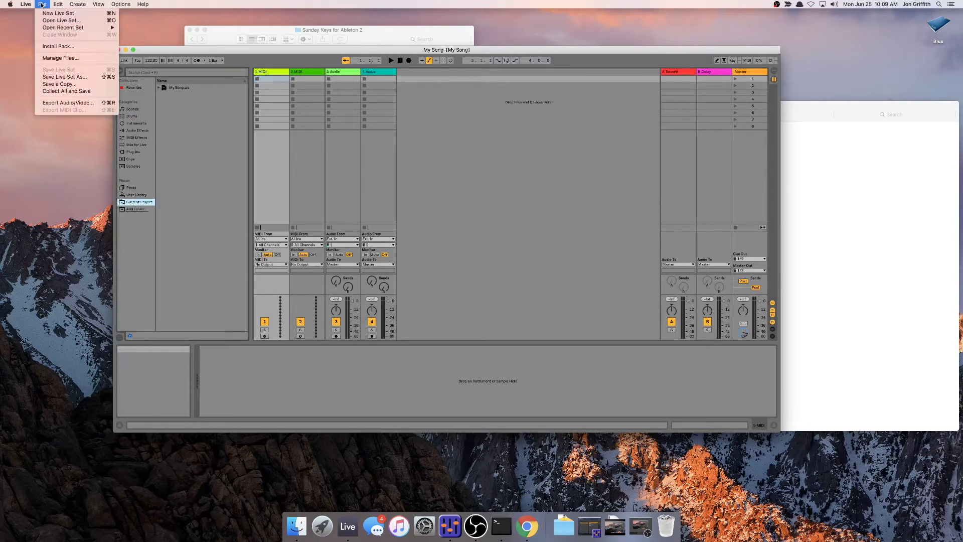
pyautogui.click(49, 77)
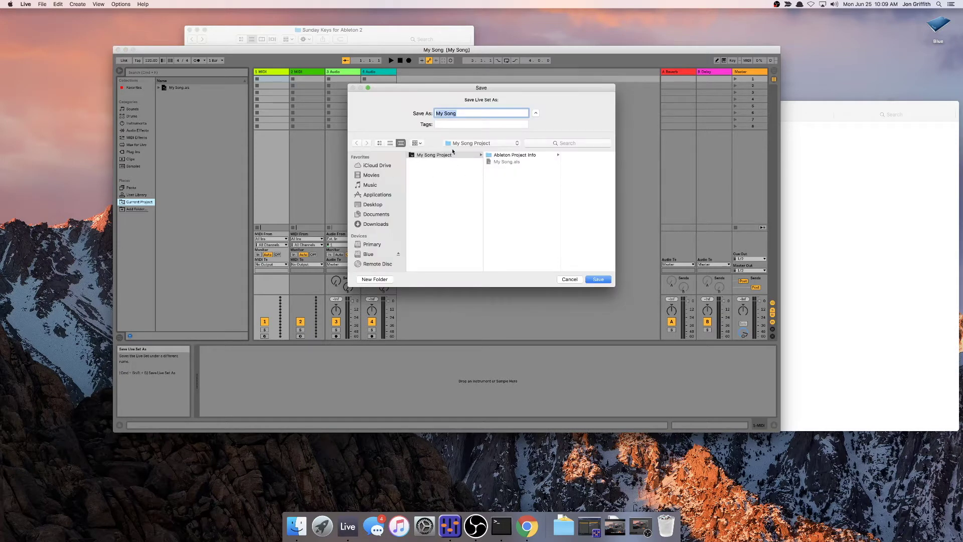
pyautogui.click(464, 114)
pyautogui.write('Remix')
pyautogui.press('Return')
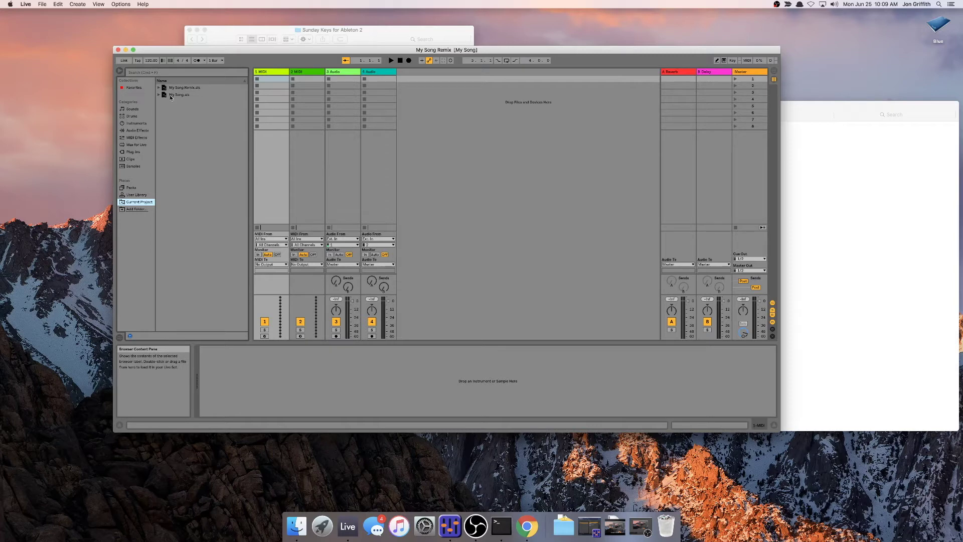
# Check the My Song Project folder in Finder, return to Live and close its window
pyautogui.click(813, 200)
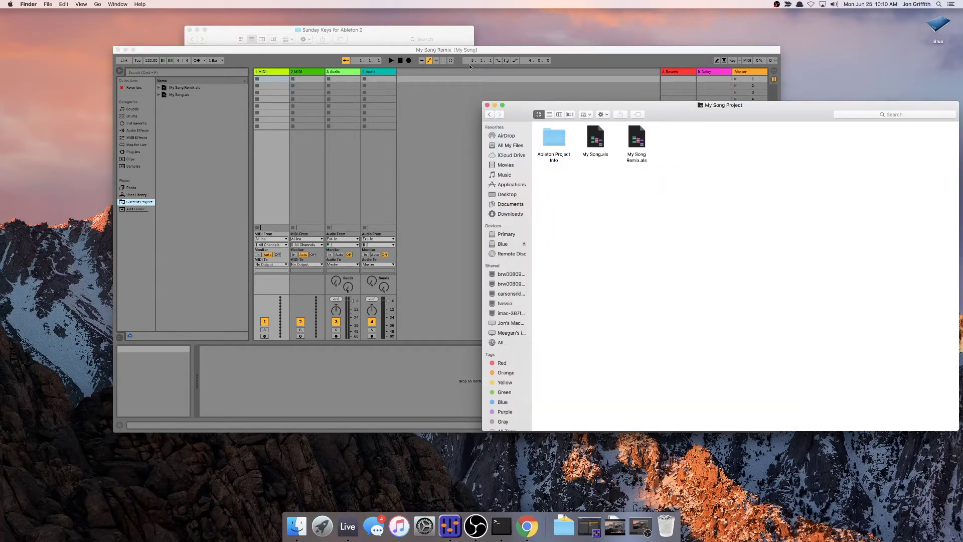
pyautogui.click(449, 51)
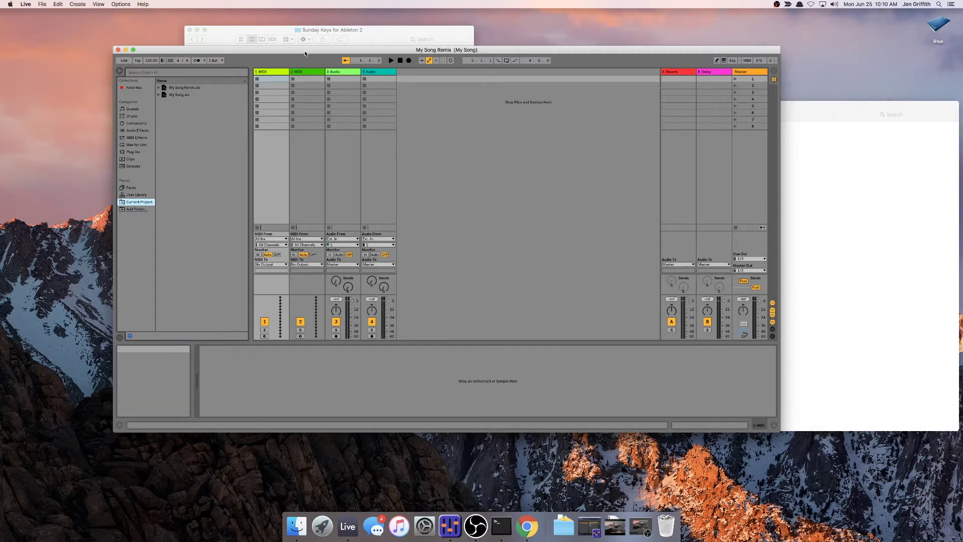
pyautogui.moveTo(141, 51); pyautogui.dragTo(166, 55)
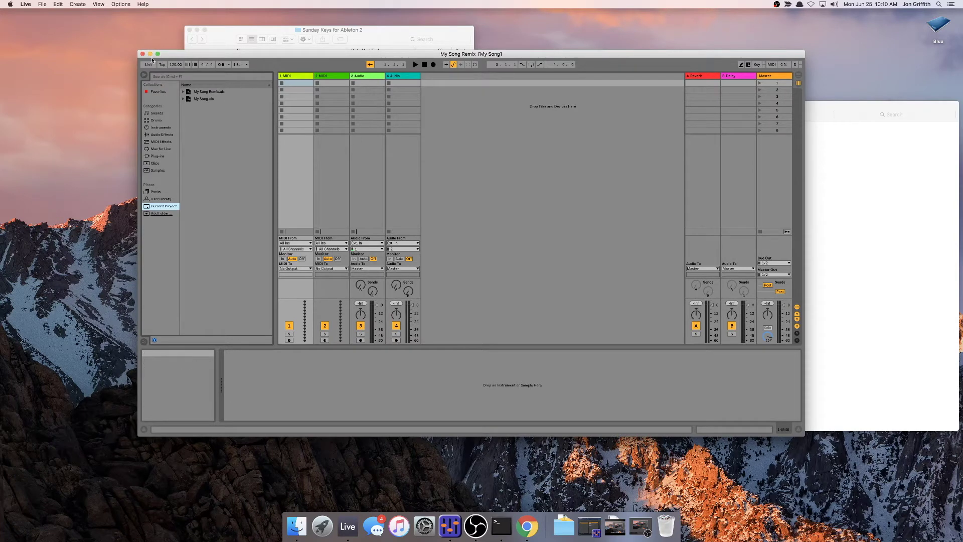
pyautogui.click(143, 53)
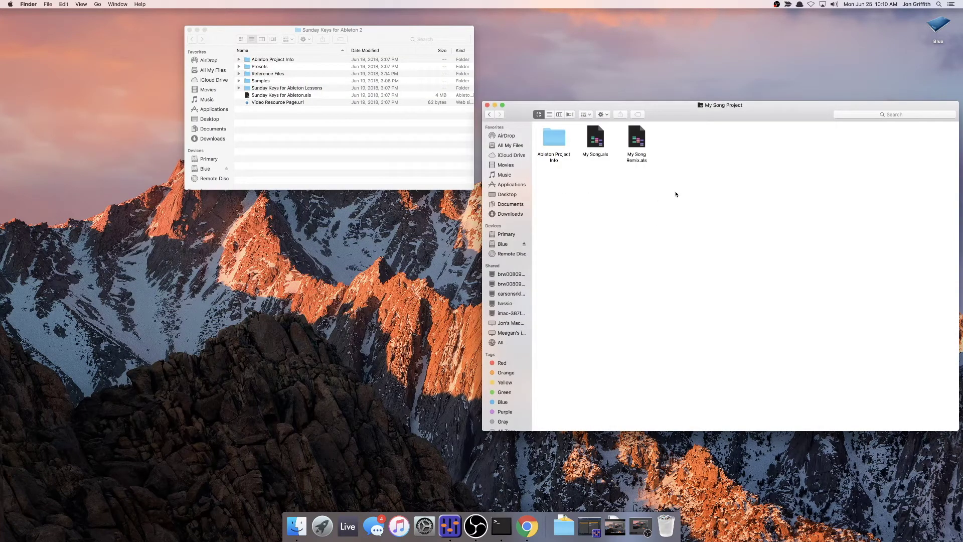
# Delete everything in My Song Project and the project folder itself, returning to the Ableton folder
pyautogui.moveTo(690, 189); pyautogui.dragTo(536, 122)
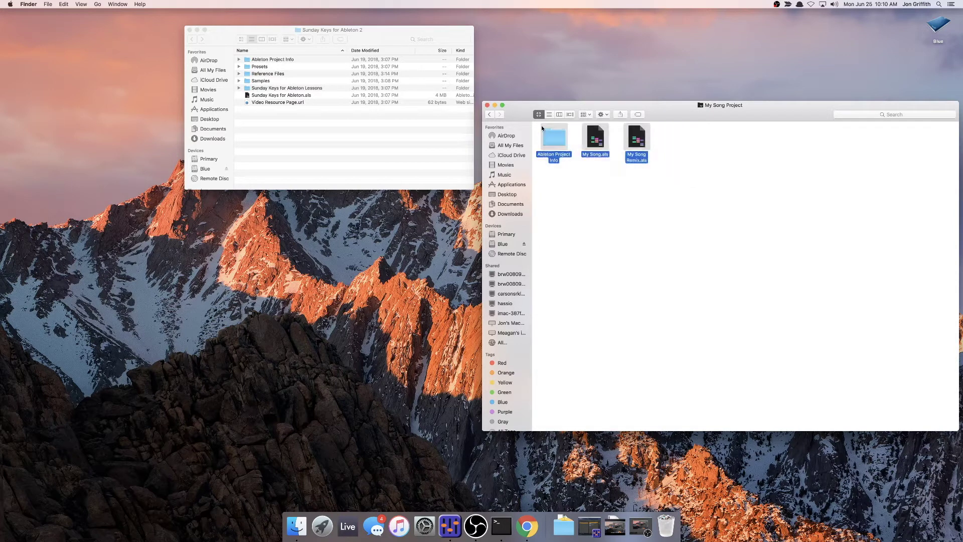
pyautogui.press('super+BackSpace')
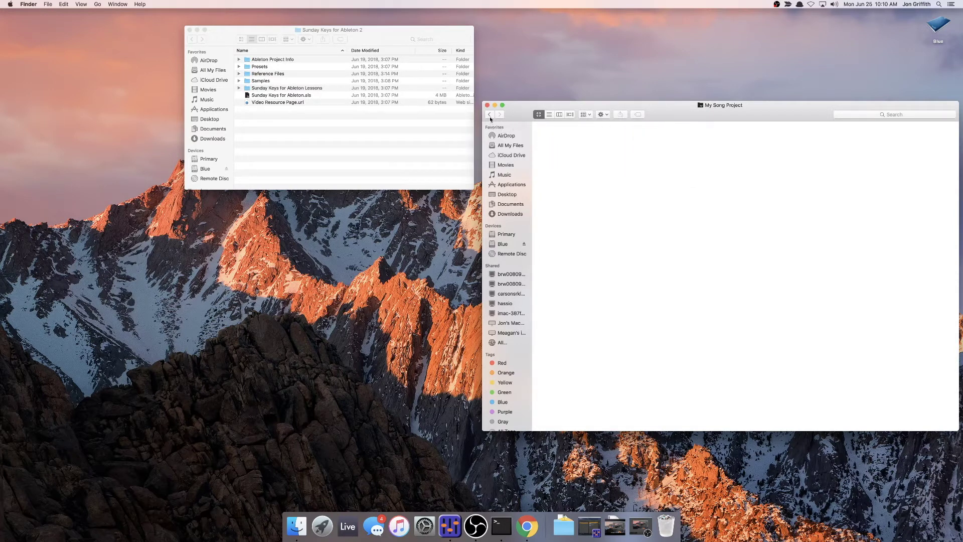
pyautogui.press('super+Up')
pyautogui.press('super+BackSpace')
pyautogui.click(488, 115)
pyautogui.click(674, 143)
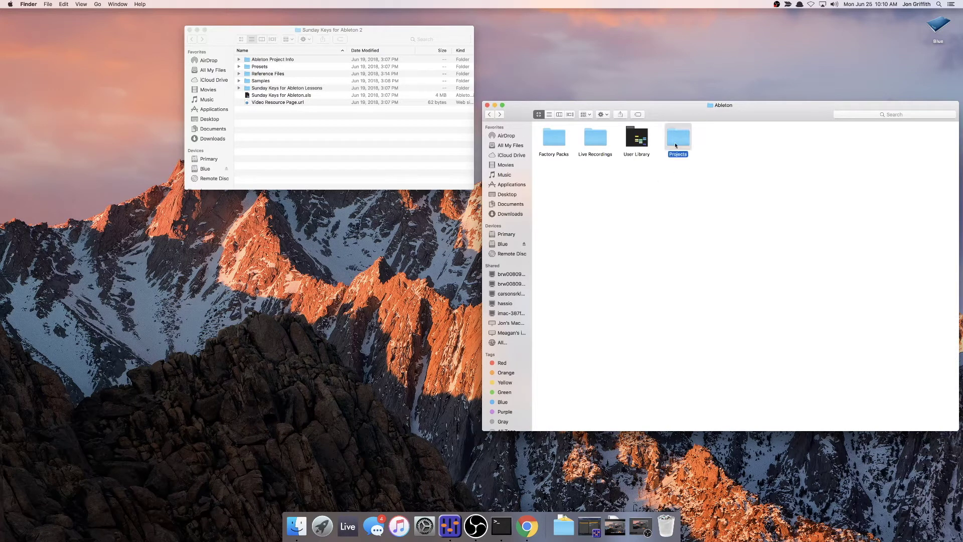
pyautogui.click(664, 193)
# Open Sunday Keys for Ableton.als from the Sunday Keys for Ableton 2 folder and authorize Live's changes with the account password
pyautogui.moveTo(342, 36); pyautogui.dragTo(207, 141)
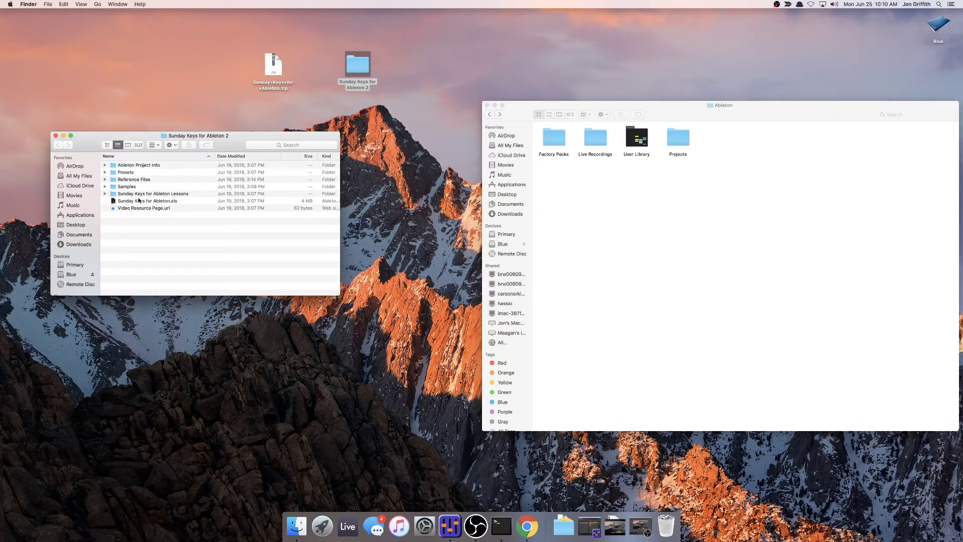
pyautogui.doubleClick(114, 201)
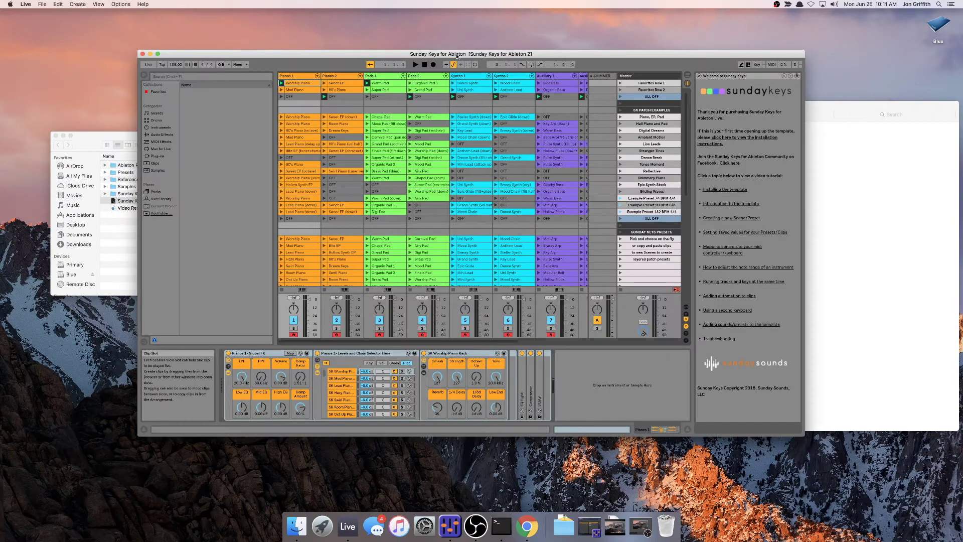
pyautogui.moveTo(456, 57); pyautogui.dragTo(466, 43)
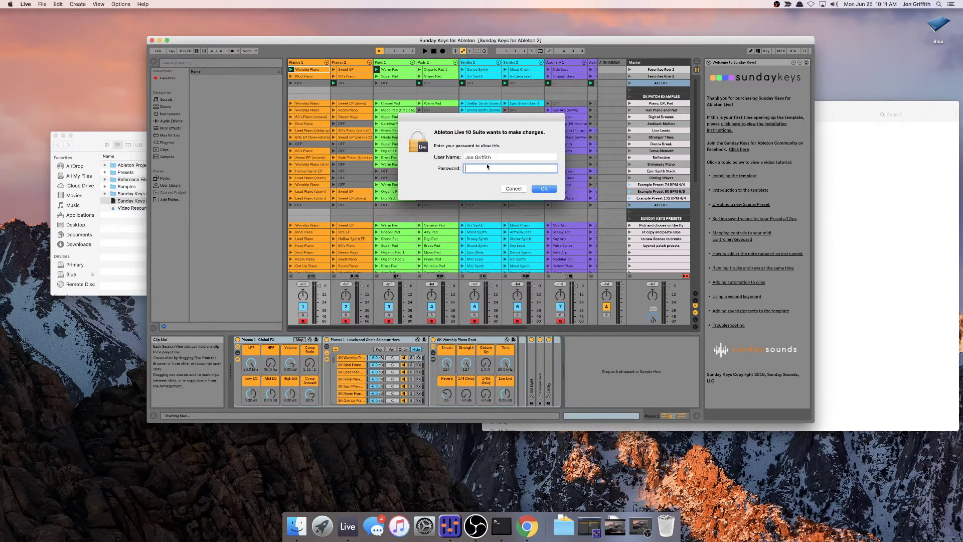
pyautogui.write('•••••••')
pyautogui.press('Return')
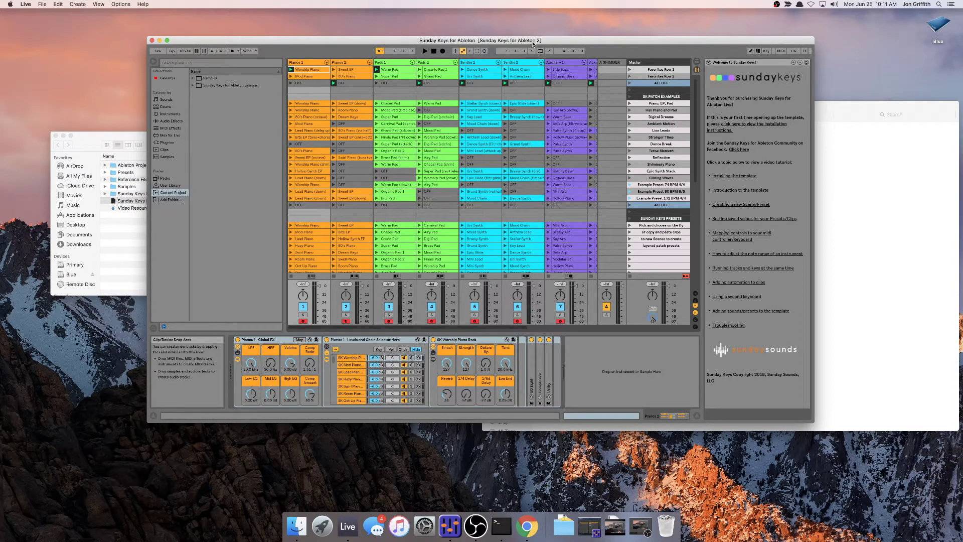
# Arrange Live beside the Sunday Keys for Ableton 2 folder to compare it with the Current Project contents, and close the folder window
pyautogui.moveTo(542, 43); pyautogui.dragTo(605, 39)
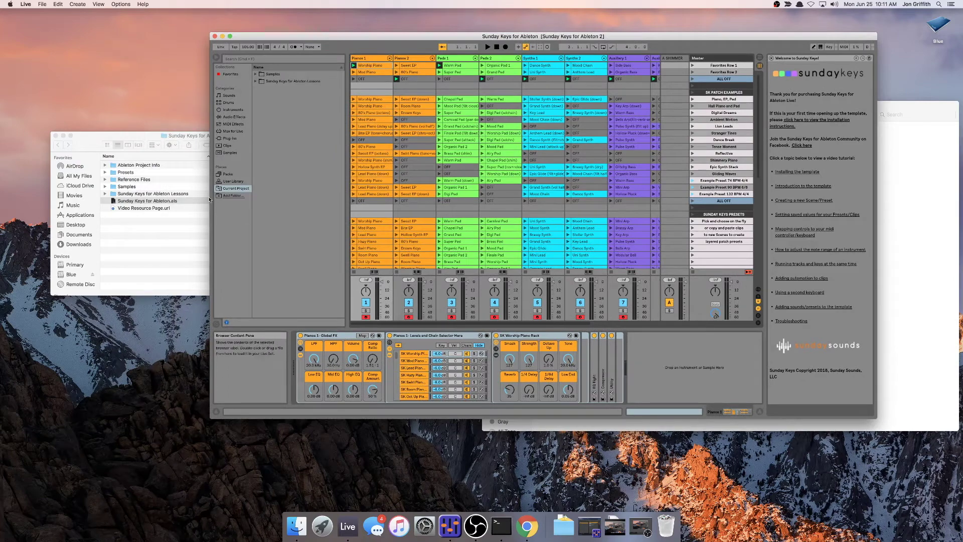
pyautogui.moveTo(194, 139); pyautogui.dragTo(161, 139)
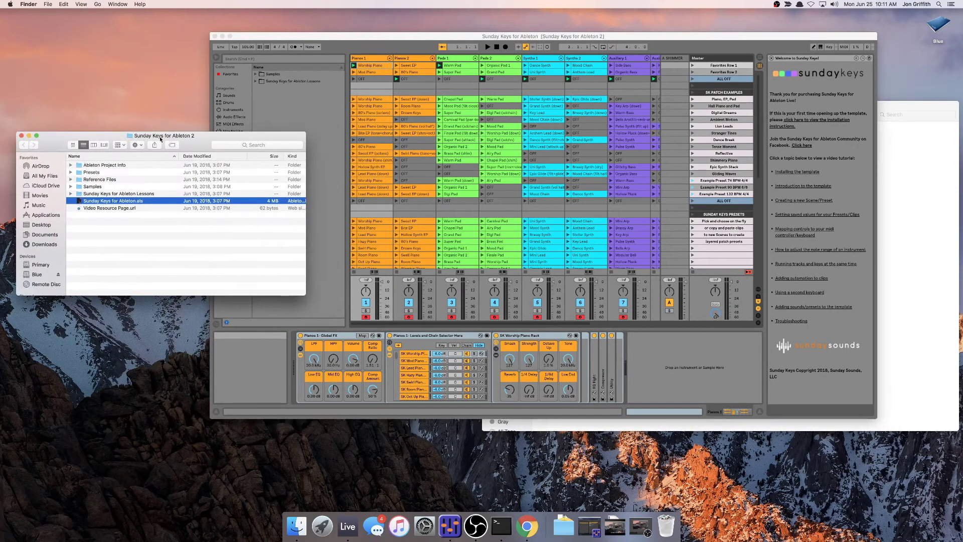
pyautogui.click(340, 34)
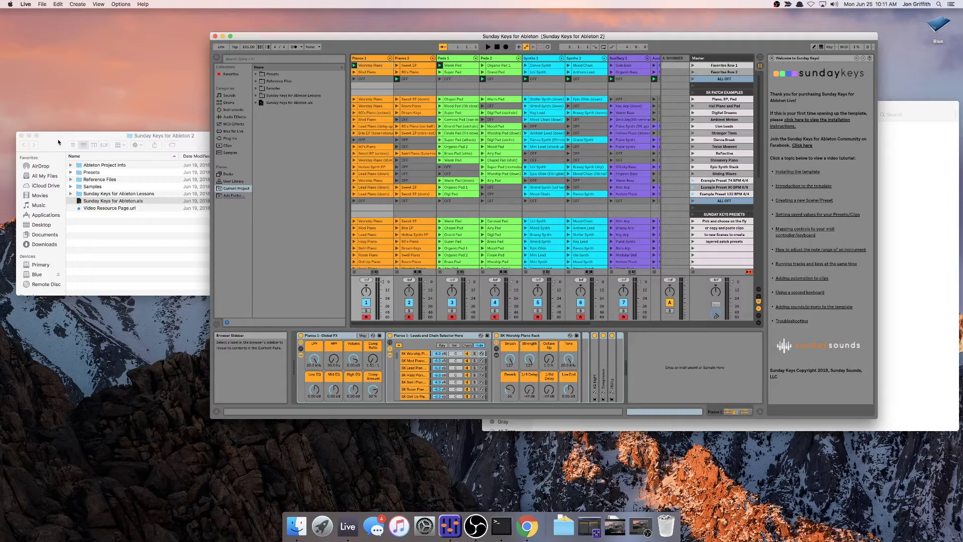
pyautogui.click(21, 135)
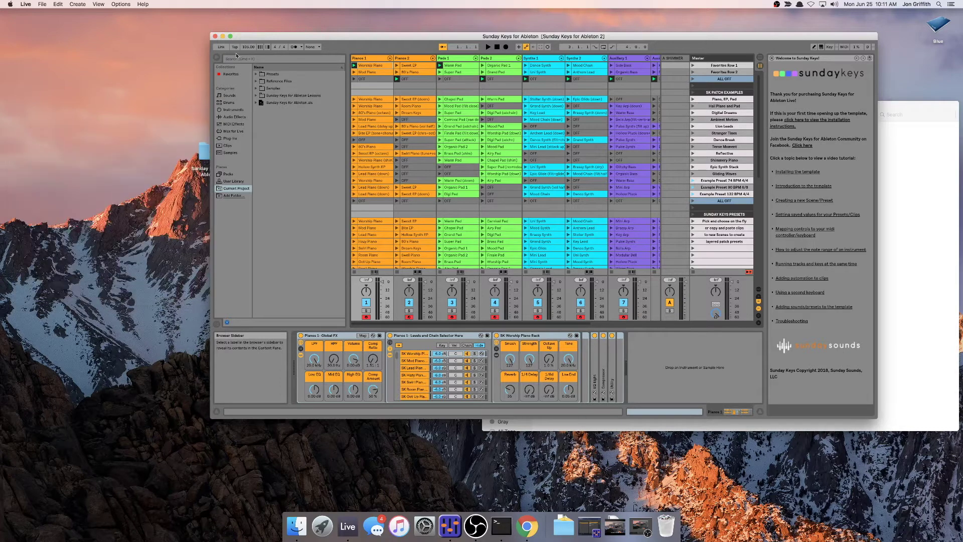
pyautogui.moveTo(274, 39); pyautogui.dragTo(245, 41)
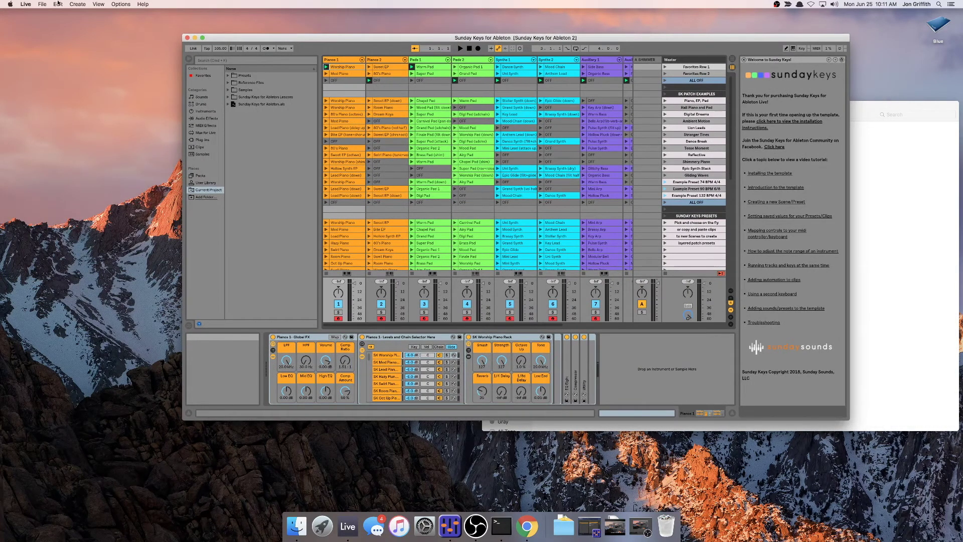
# Save the Live Set as Sunday Keys in the Projects folder under Music, Ableton
pyautogui.click(43, 5)
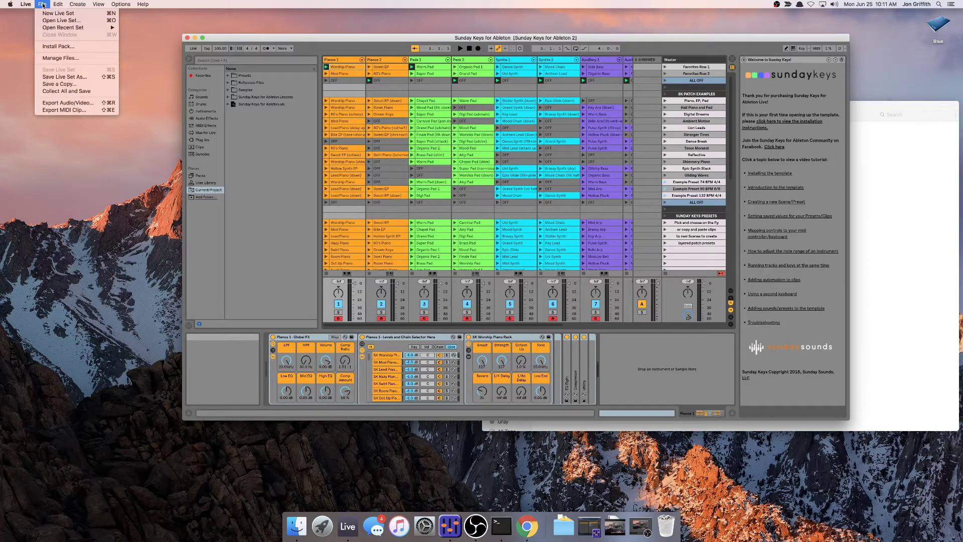
pyautogui.click(55, 77)
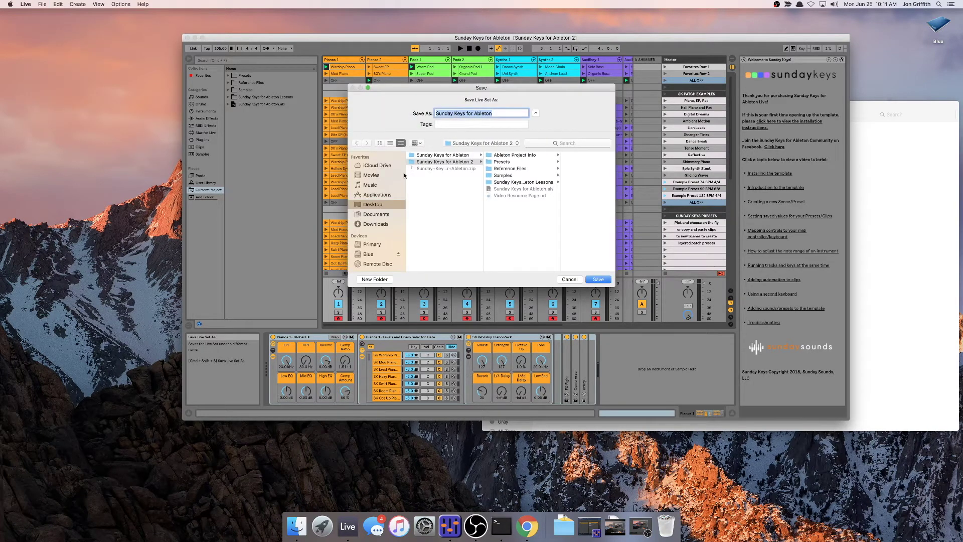
pyautogui.click(375, 187)
pyautogui.click(421, 155)
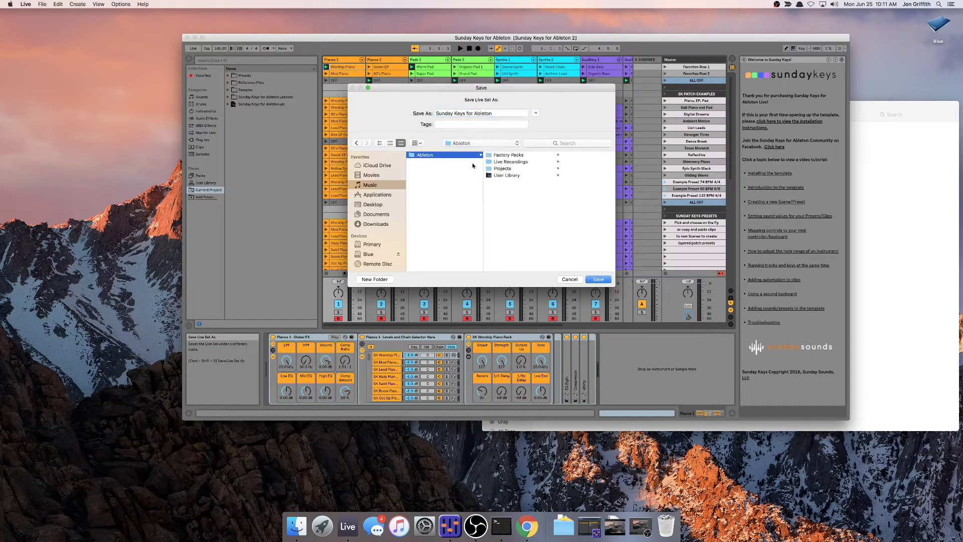
pyautogui.click(497, 169)
pyautogui.click(480, 114)
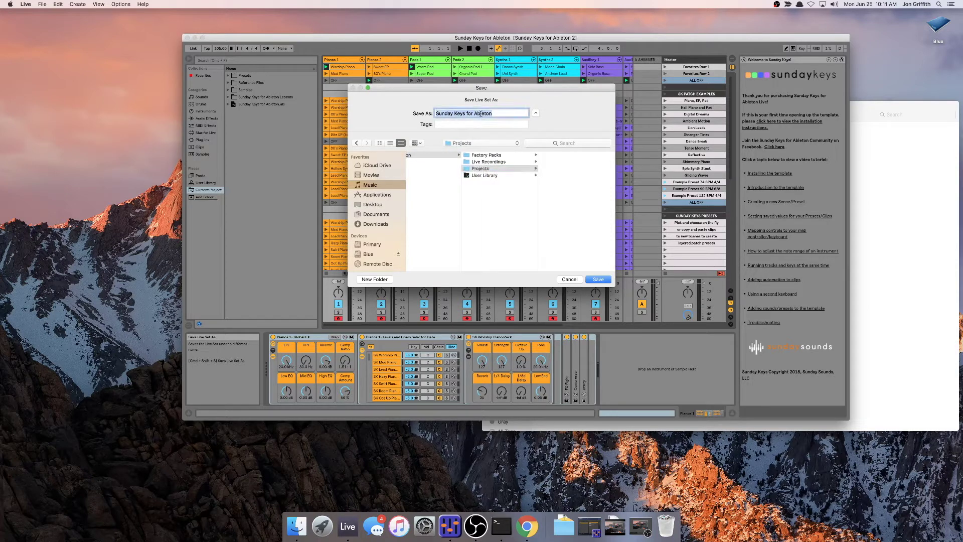
pyautogui.write('Sunday Keys')
pyautogui.press('Return')
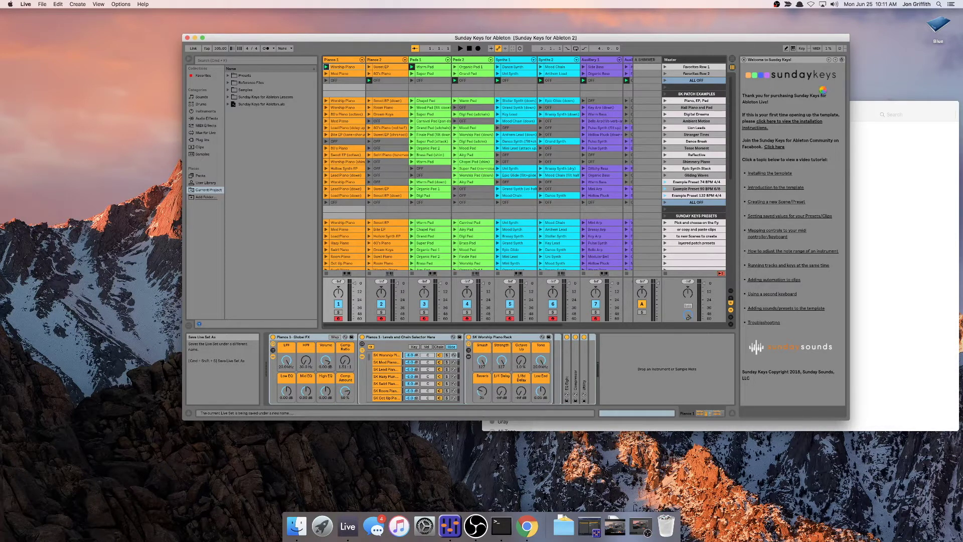
# Open the Sunday Keys Project folder inside Projects in Finder, examine its contents and reposition the window
pyautogui.click(876, 108)
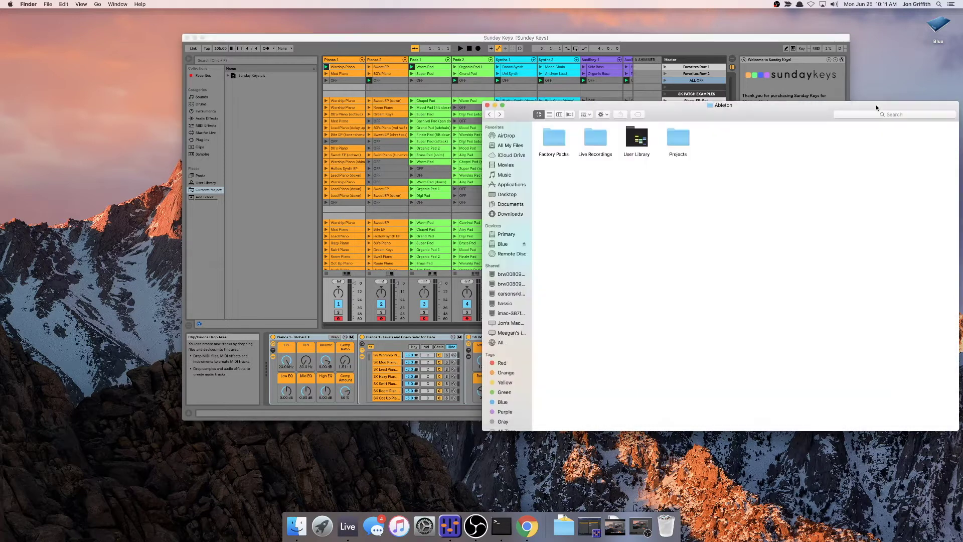
pyautogui.doubleClick(682, 139)
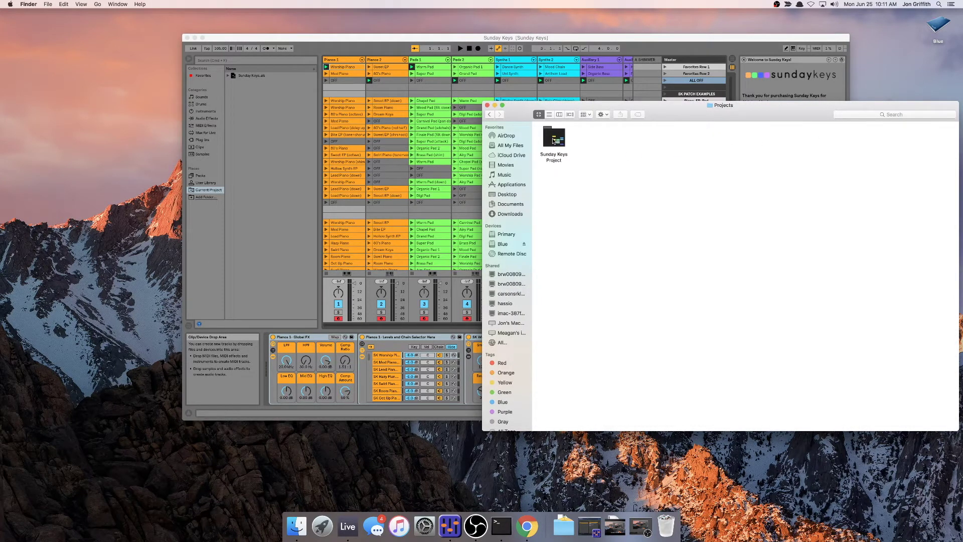
pyautogui.doubleClick(553, 141)
pyautogui.click(551, 135)
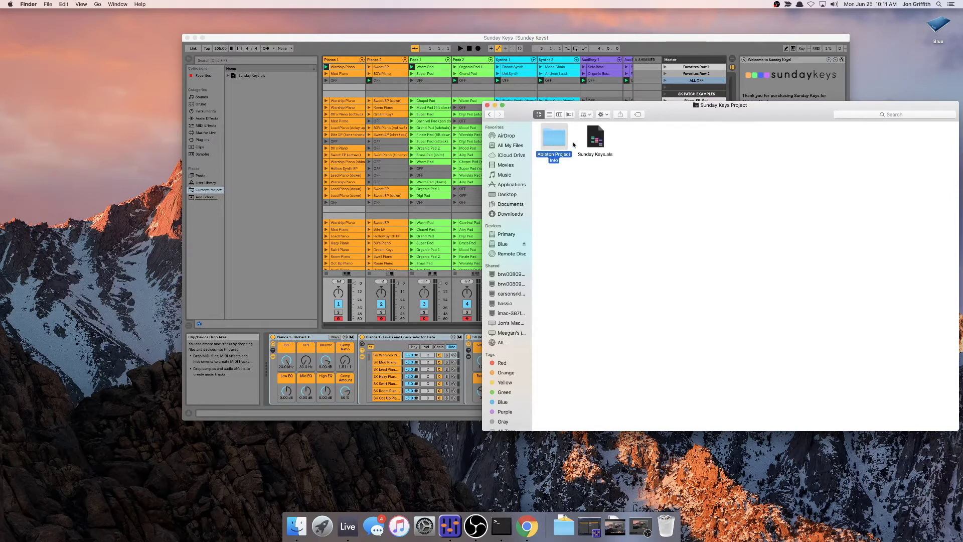
pyautogui.click(596, 138)
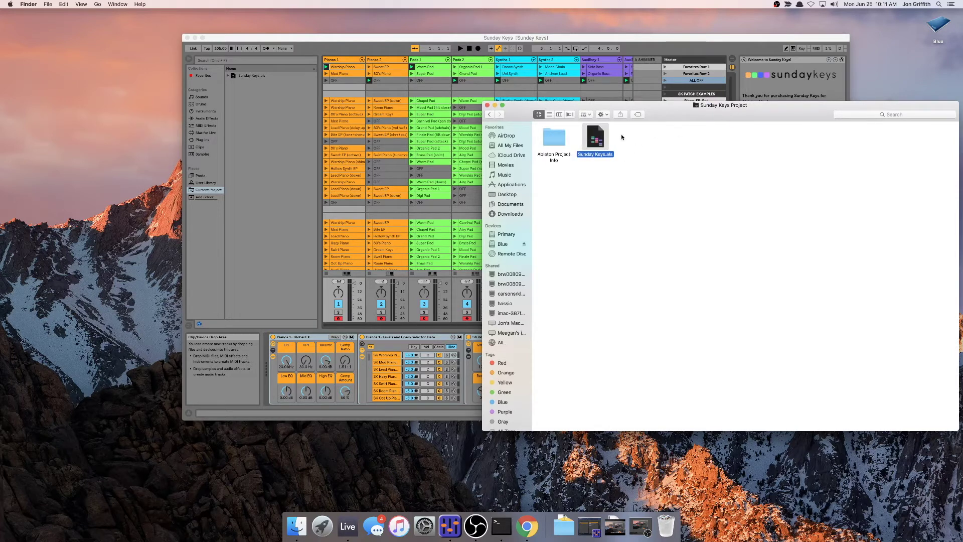
pyautogui.moveTo(745, 114); pyautogui.dragTo(738, 153)
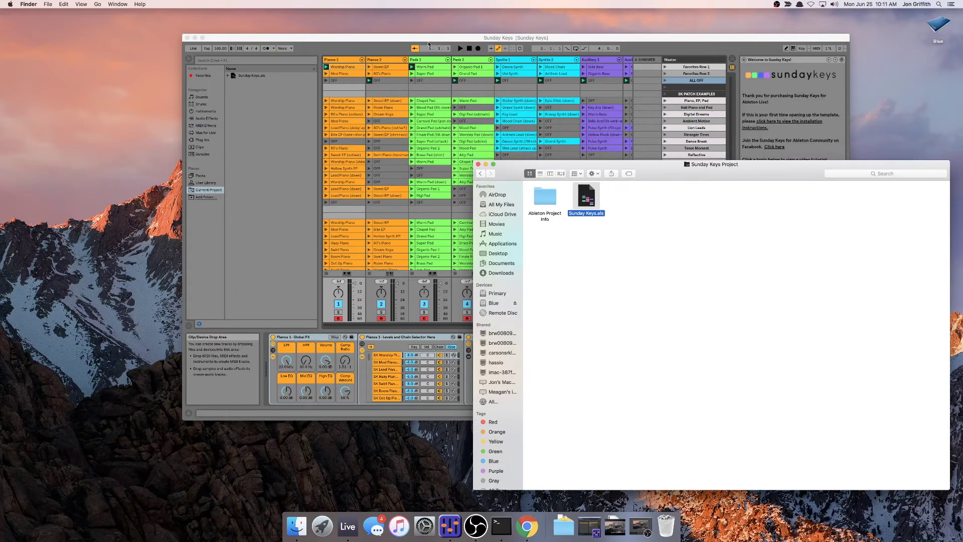
# Move Live's window off the desktop folders and delete the Sunday Keys for Ableton 2 folder
pyautogui.moveTo(355, 41); pyautogui.dragTo(543, 45)
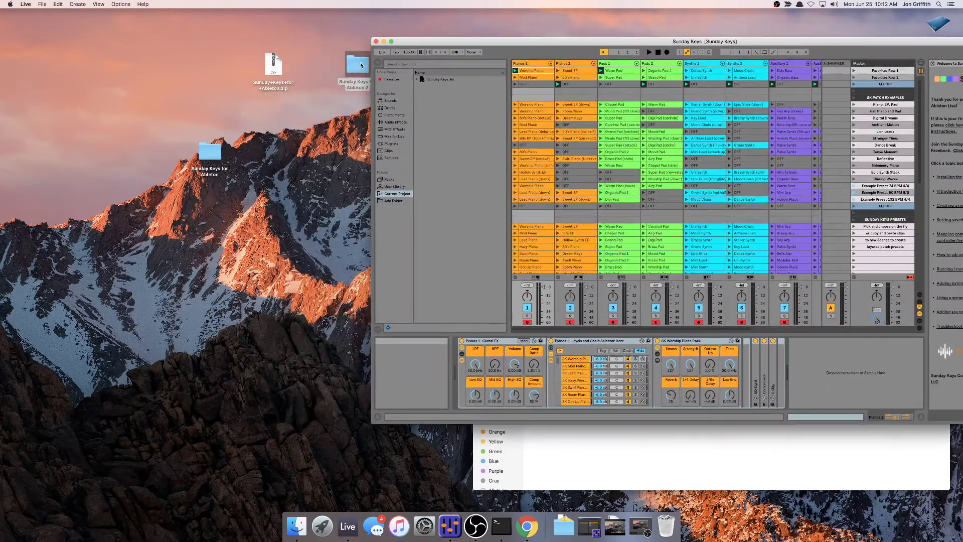
pyautogui.click(326, 43)
pyautogui.press('super+BackSpace')
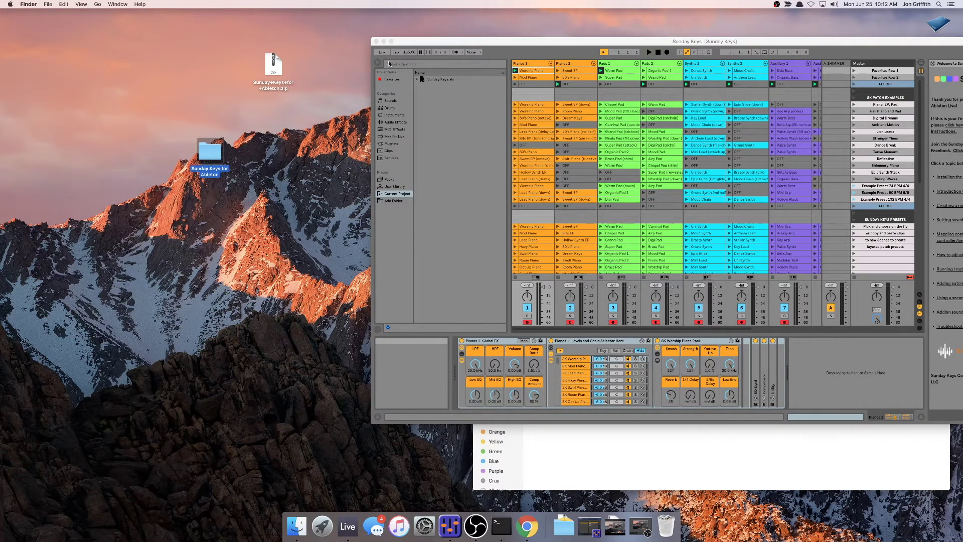
# Open the desktop's Sunday Keys for Ableton folder and arrange its window for comparison with Live and the Sunday Keys Project folder
pyautogui.moveTo(407, 44); pyautogui.dragTo(303, 30)
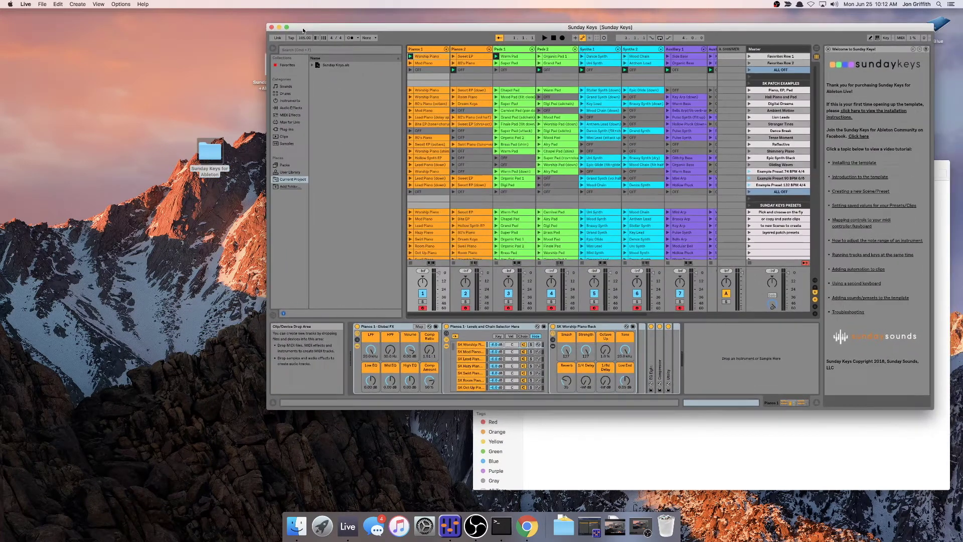
pyautogui.doubleClick(206, 154)
pyautogui.moveTo(525, 172); pyautogui.dragTo(73, 179)
pyautogui.moveTo(409, 31); pyautogui.dragTo(342, 36)
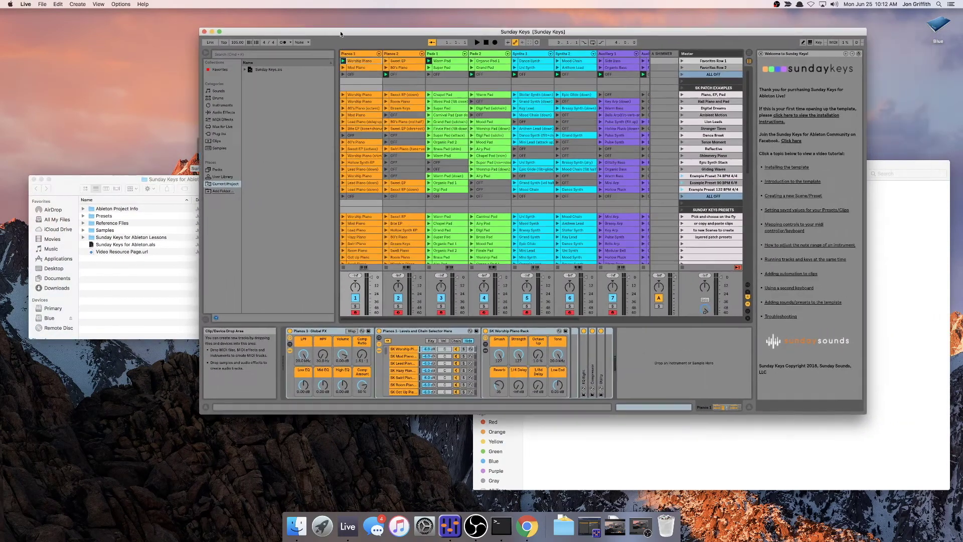
pyautogui.click(76, 180)
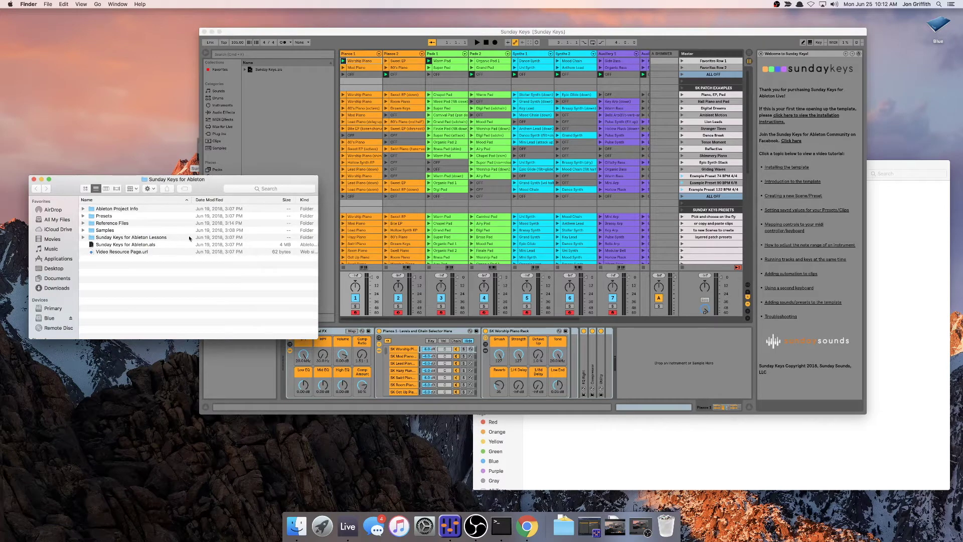
pyautogui.click(597, 445)
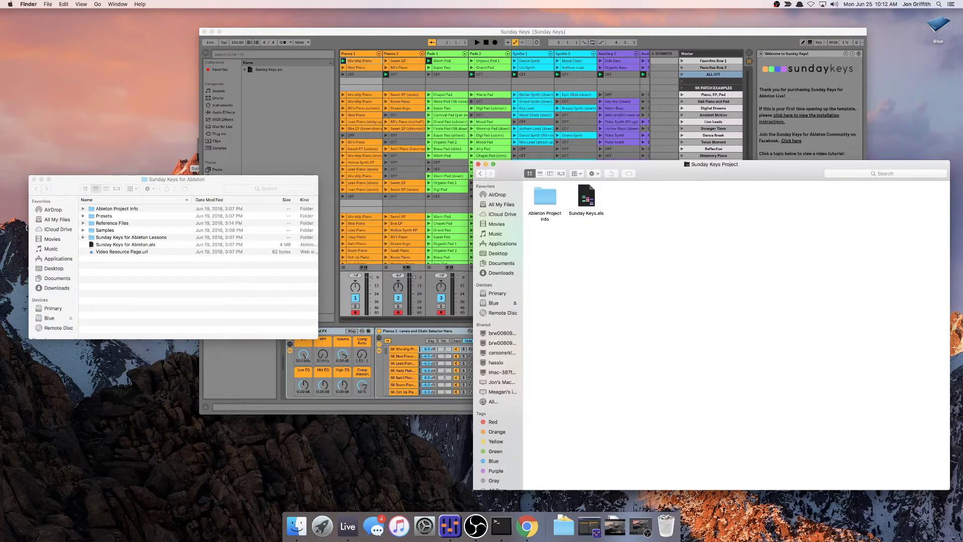
# Move the Presets, Reference Files, Samples and Sunday Keys for Ableton Lessons folders and Video Resource Page.url into the Sunday Keys Project folder
pyautogui.click(101, 216)
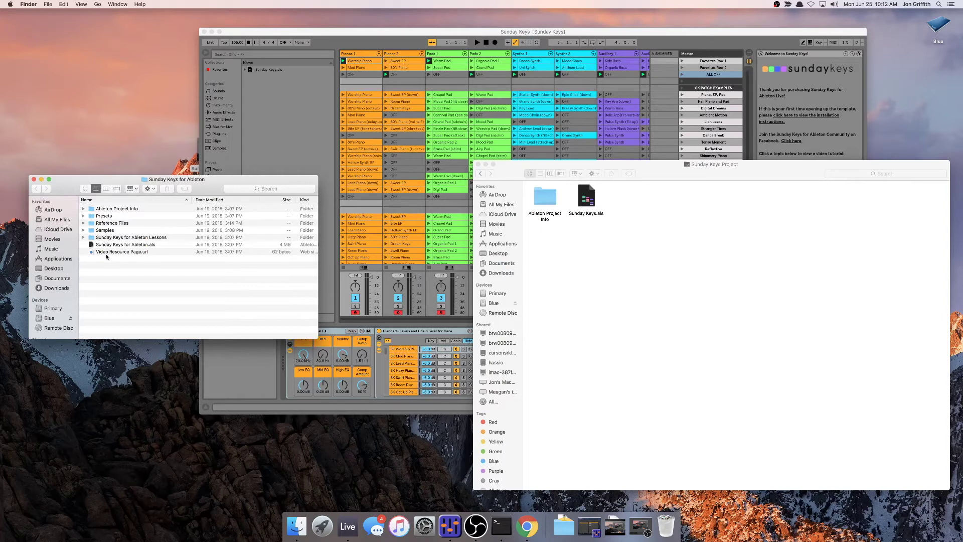
pyautogui.click(618, 243)
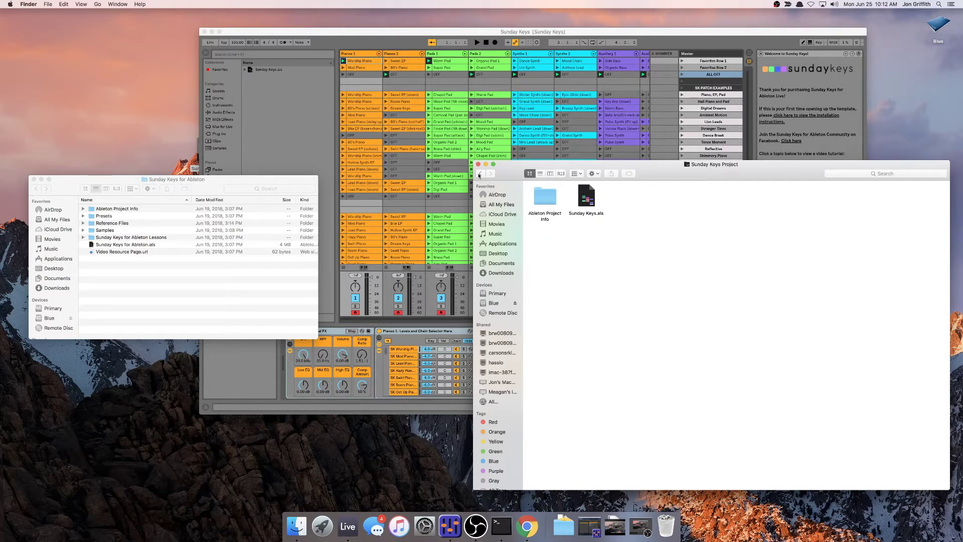
pyautogui.click(480, 173)
pyautogui.doubleClick(550, 195)
pyautogui.moveTo(96, 242); pyautogui.dragTo(625, 262)
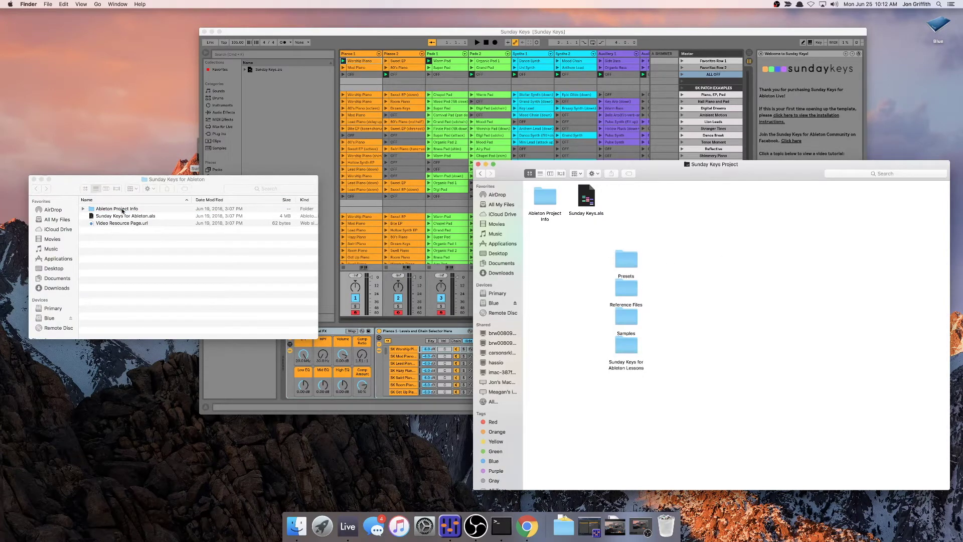
pyautogui.moveTo(110, 224); pyautogui.dragTo(680, 394)
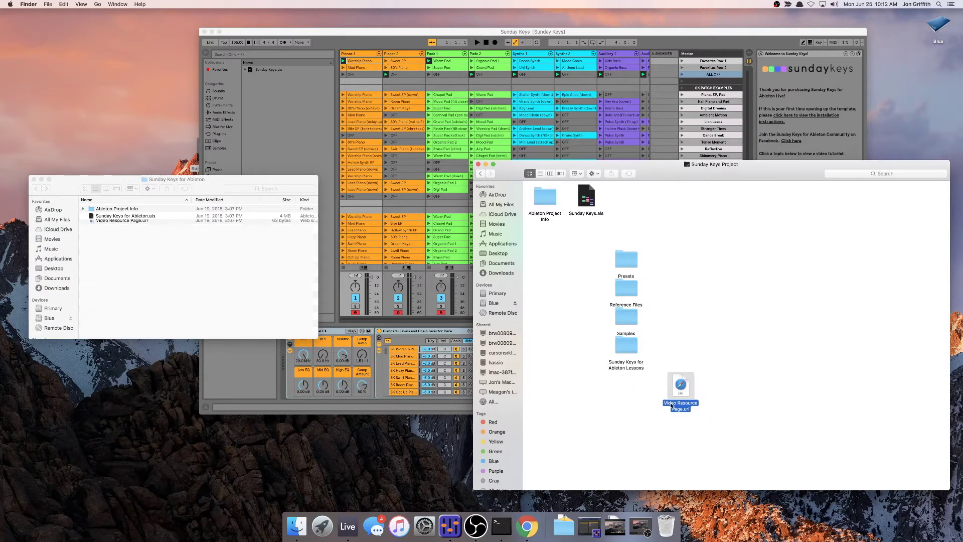
# Close the Sunday Keys for Ableton folder window and delete that folder from the desktop, moving Live's window out of the way
pyautogui.click(131, 217)
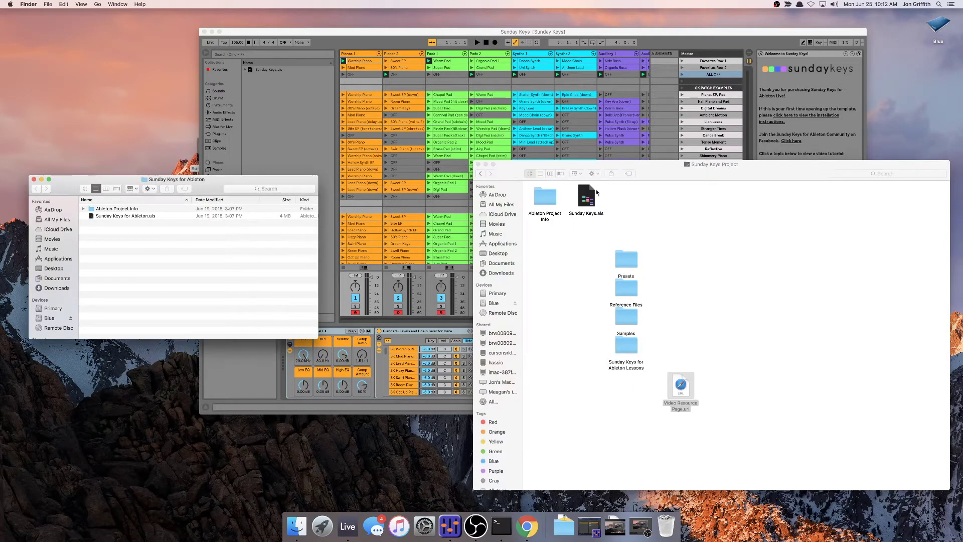
pyautogui.click(33, 179)
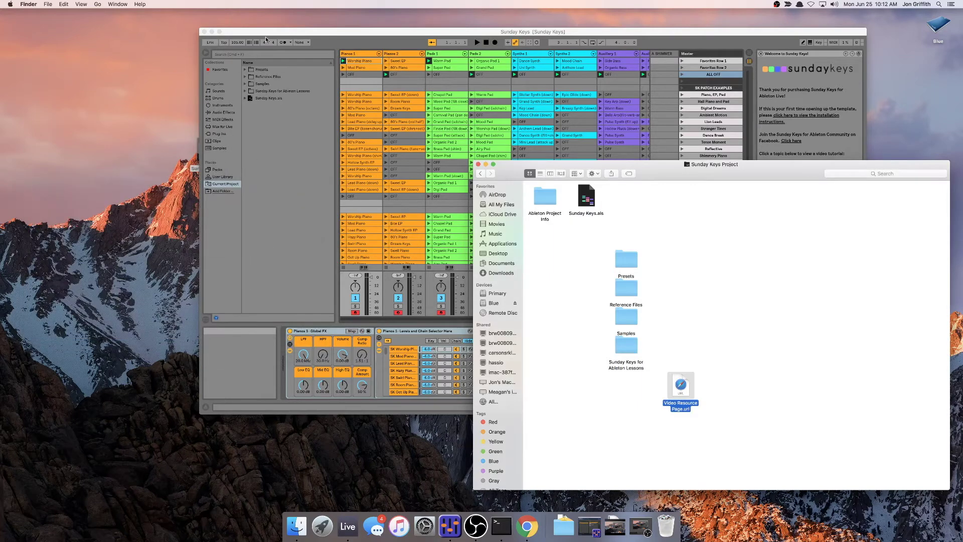
pyautogui.moveTo(266, 34); pyautogui.dragTo(325, 38)
pyautogui.click(206, 152)
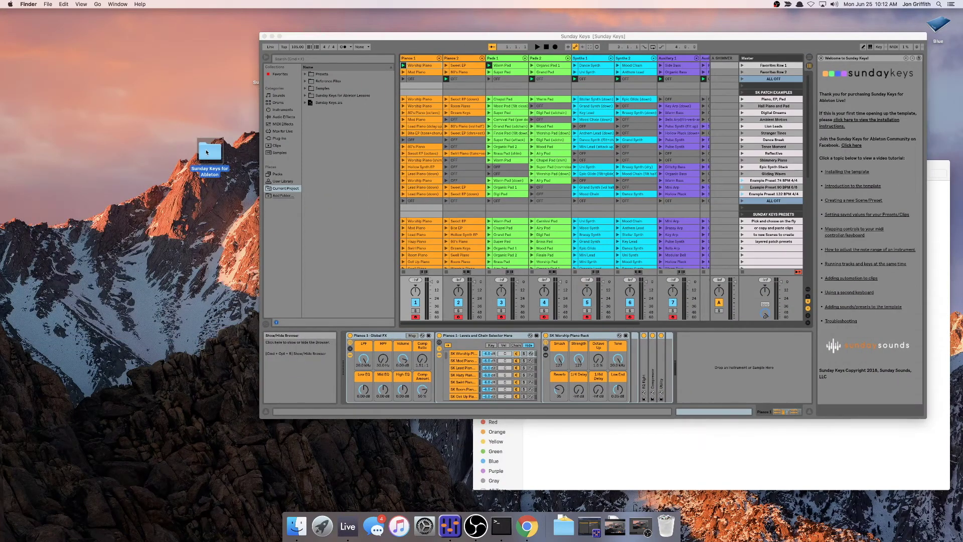
pyautogui.press('super+BackSpace')
# Hide Live's help view and arrange the icons in the Sunday Keys Project folder into an orderly grid
pyautogui.moveTo(520, 42); pyautogui.dragTo(402, 31)
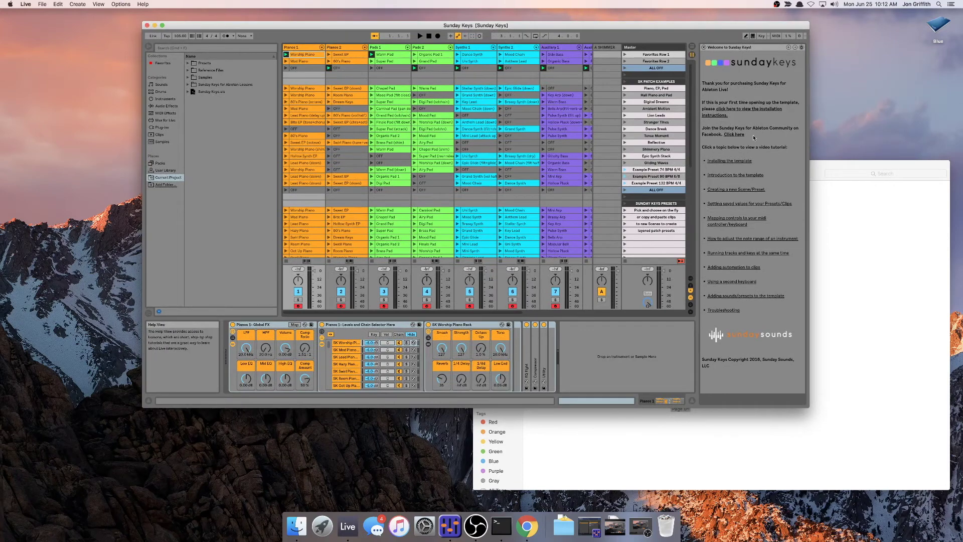
pyautogui.click(703, 47)
pyautogui.moveTo(825, 162); pyautogui.dragTo(767, 111)
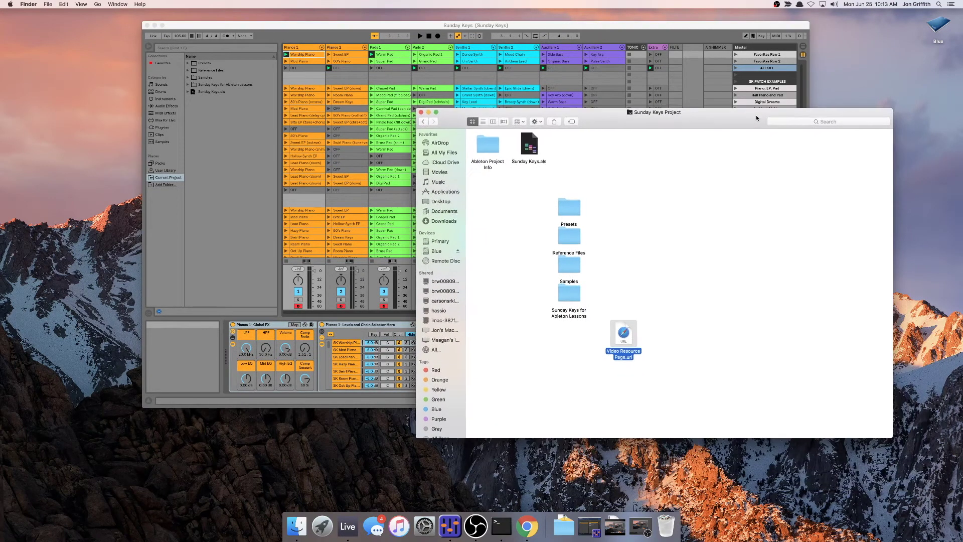
pyautogui.rightClick(695, 236)
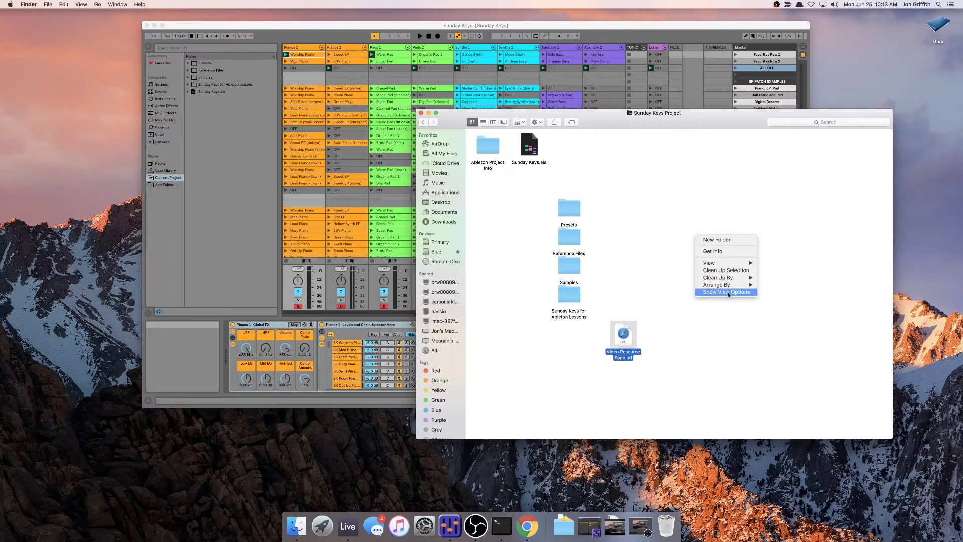
pyautogui.click(762, 286)
pyautogui.click(602, 229)
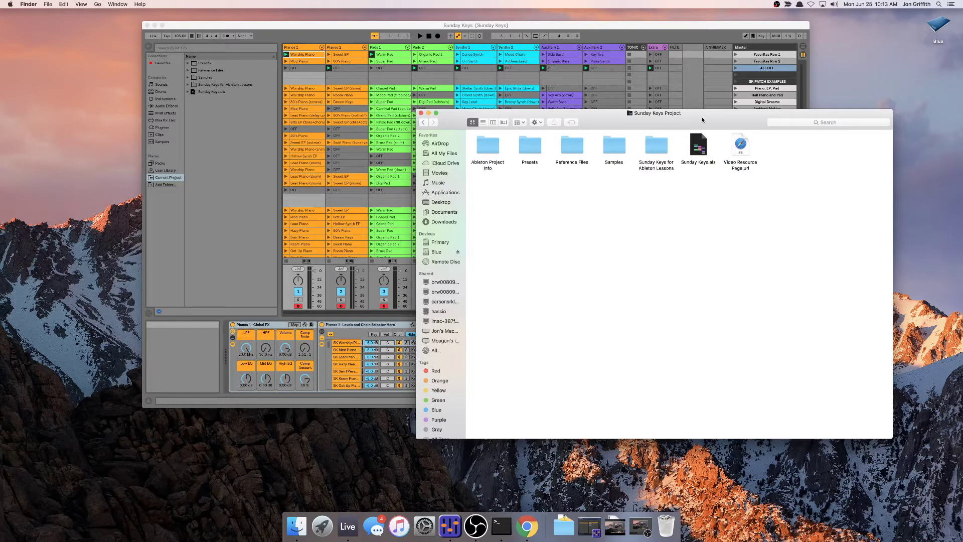
pyautogui.moveTo(702, 119); pyautogui.dragTo(689, 155)
# Save the Live Set under the new name Sunday Keys Original Template in the Sunday Keys Project folder
pyautogui.click(457, 25)
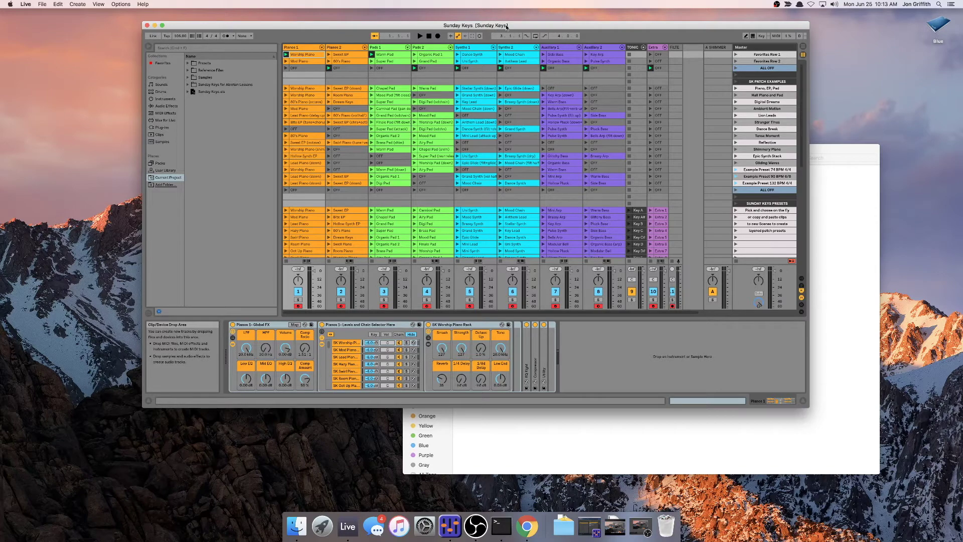
pyautogui.moveTo(463, 27); pyautogui.dragTo(447, 39)
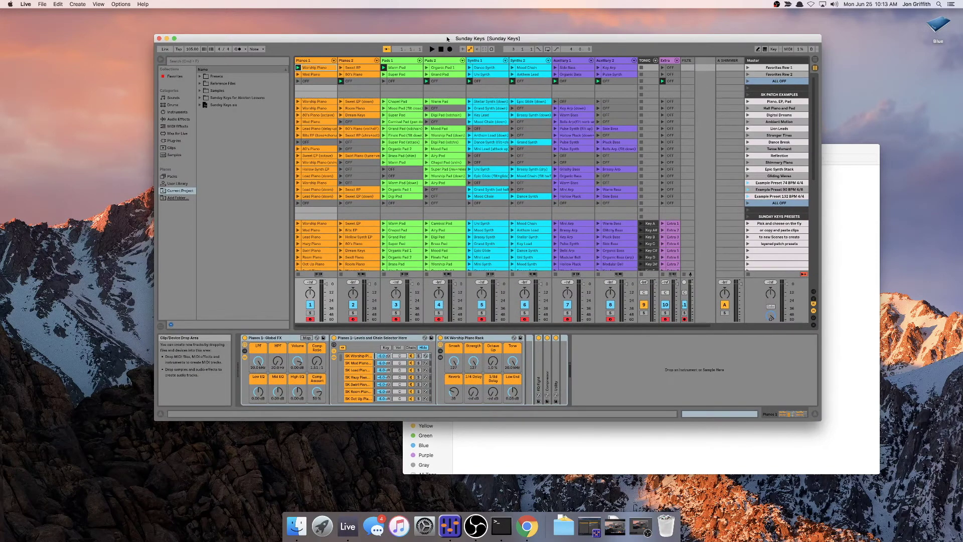
pyautogui.click(46, 7)
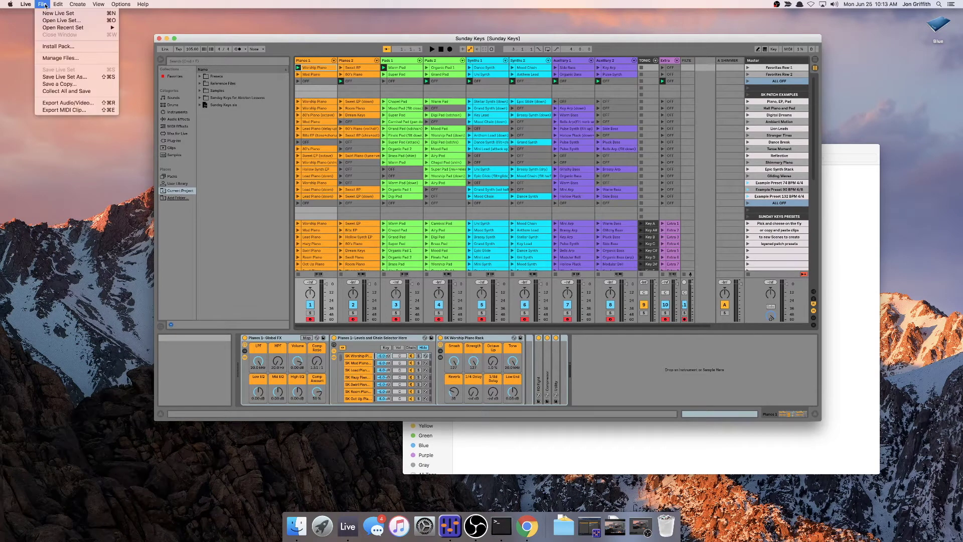
pyautogui.click(59, 77)
pyautogui.click(474, 115)
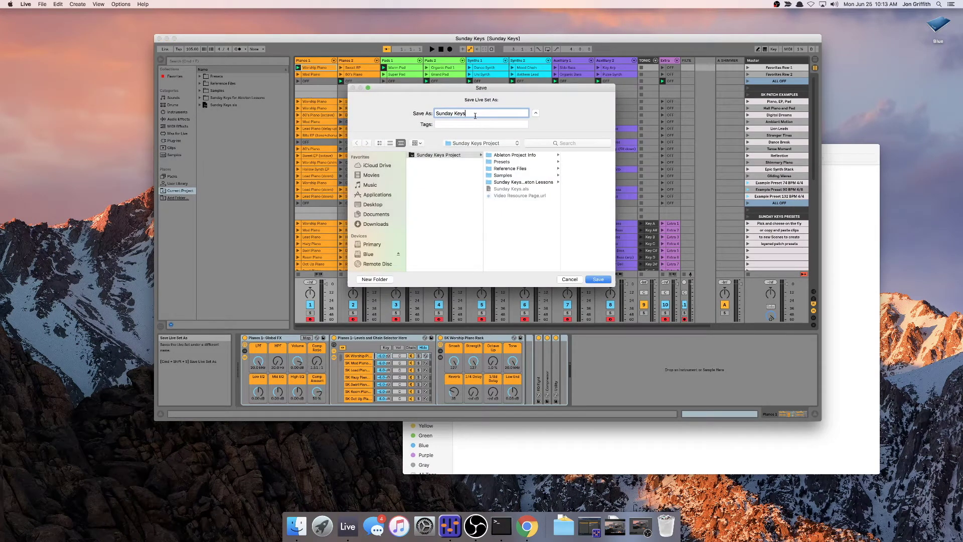
pyautogui.write('Original Template')
pyautogui.click(416, 156)
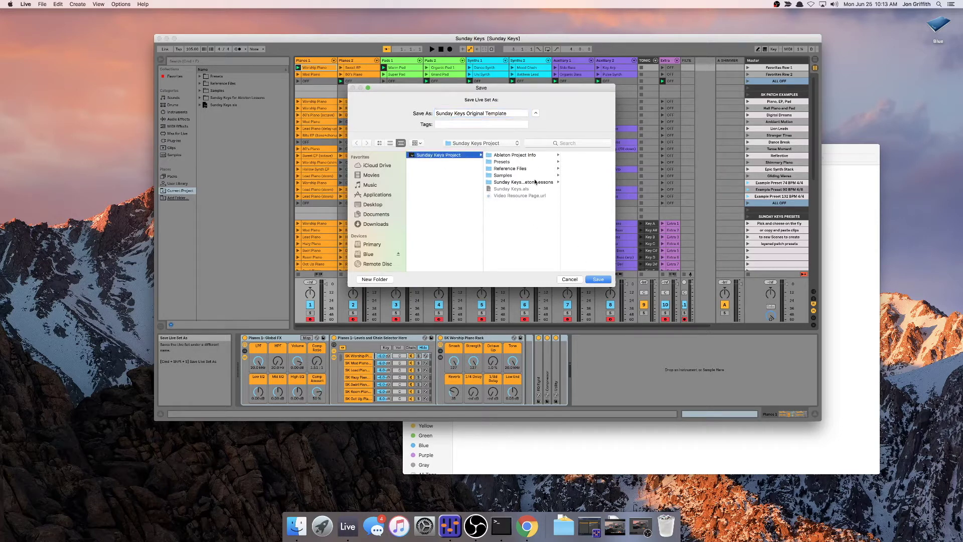
pyautogui.click(594, 279)
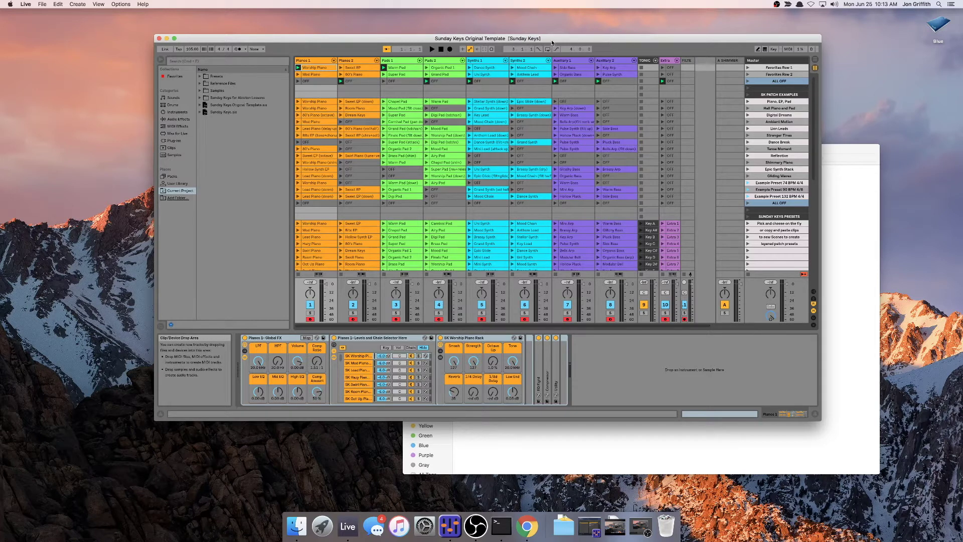
# Examine the sets in Live's current project and in the Sunday Keys Project folder, and locate its Presets folder
pyautogui.click(209, 116)
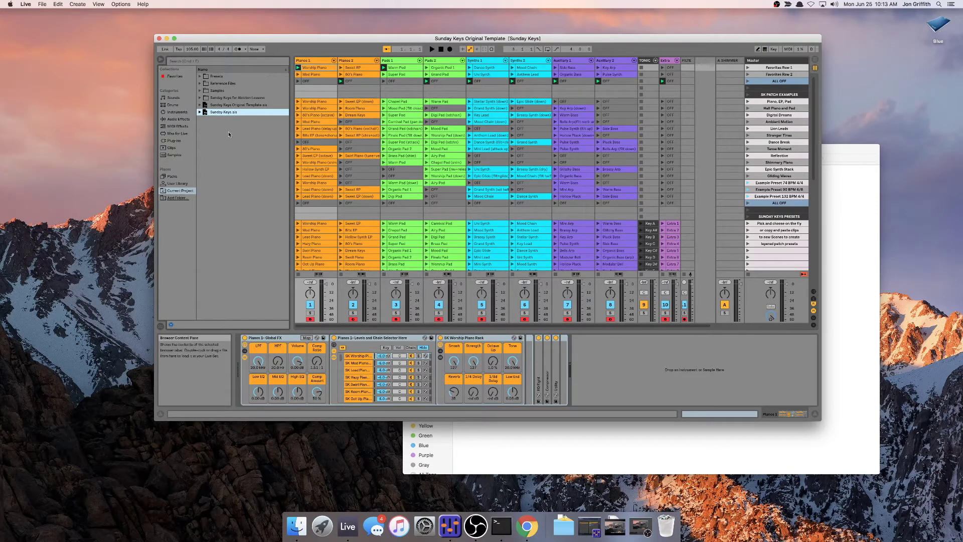
pyautogui.moveTo(325, 40); pyautogui.dragTo(299, 32)
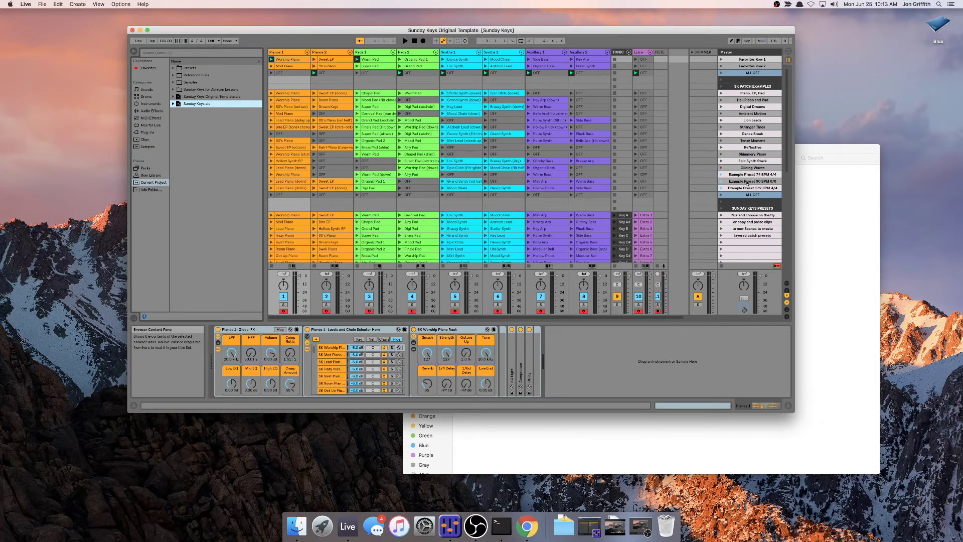
pyautogui.click(834, 152)
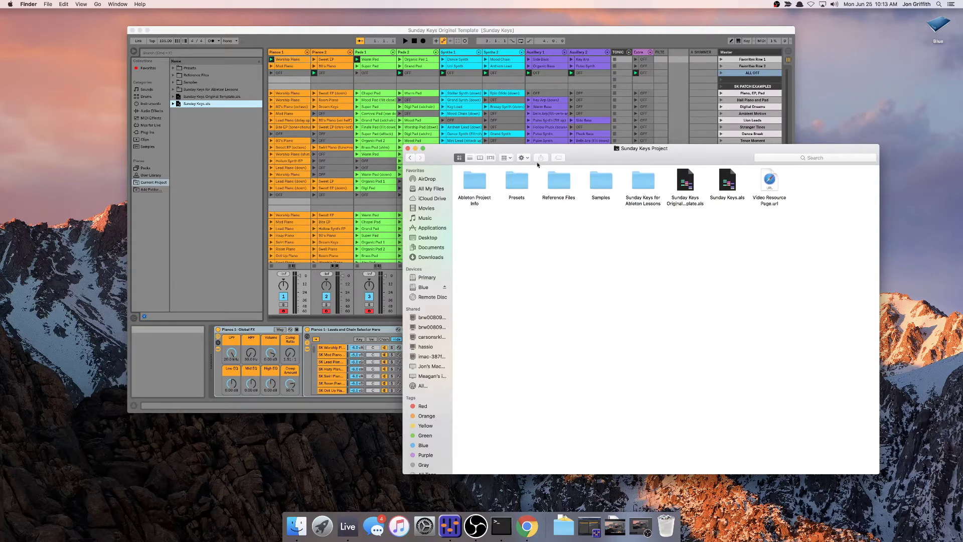
pyautogui.click(522, 180)
pyautogui.moveTo(581, 156); pyautogui.dragTo(631, 189)
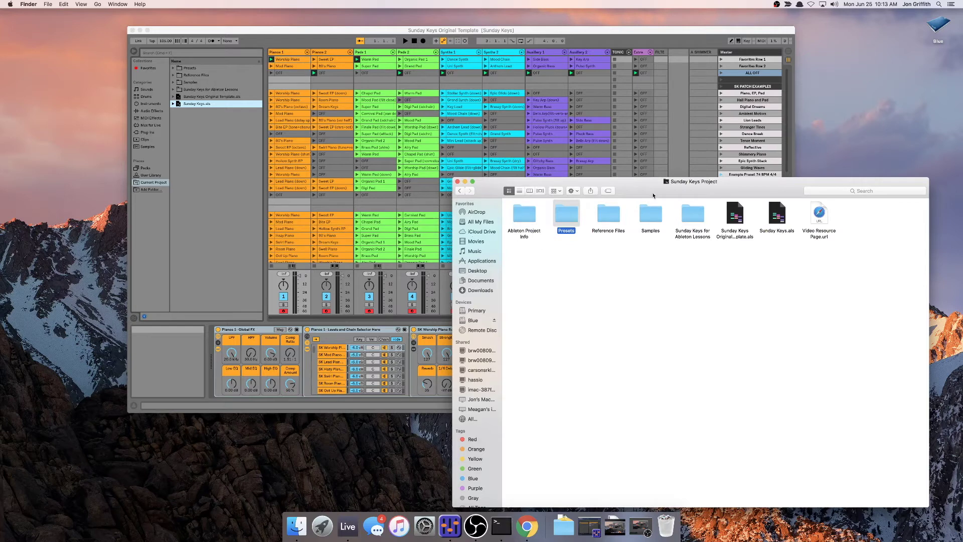
# Reveal Live's User Library in Finder and show its contents in column view beside the Sunday Keys Project folder
pyautogui.click(146, 176)
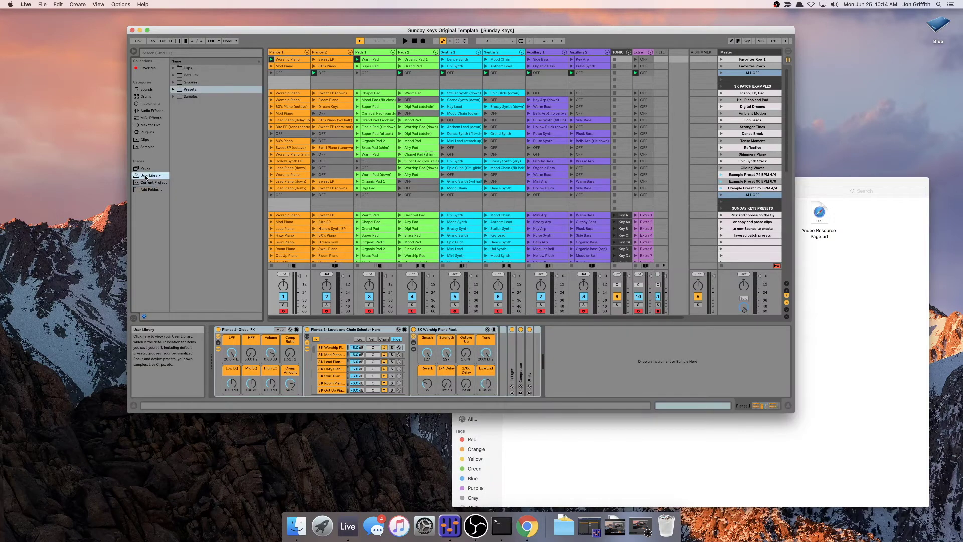
pyautogui.rightClick(146, 177)
pyautogui.click(159, 180)
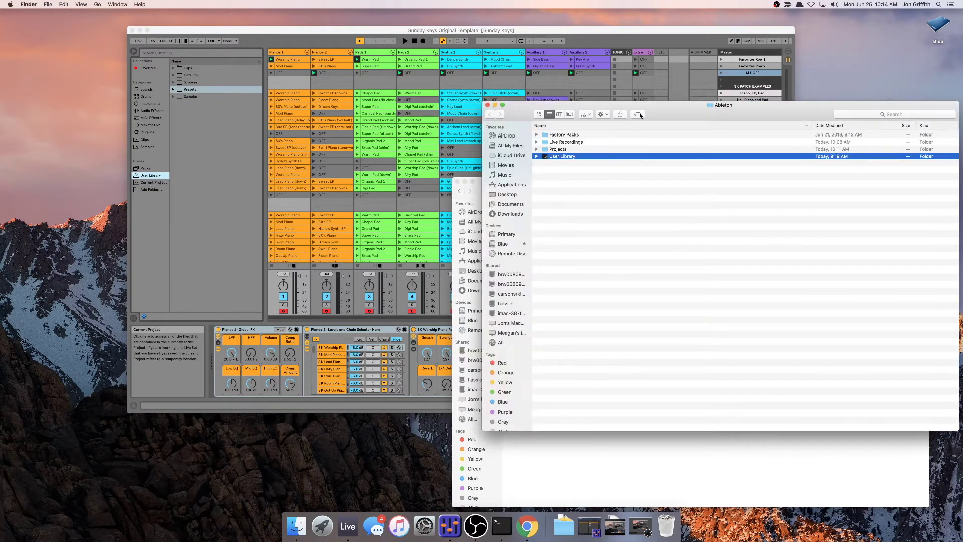
pyautogui.moveTo(640, 114); pyautogui.dragTo(163, 62)
pyautogui.click(79, 74)
pyautogui.click(68, 74)
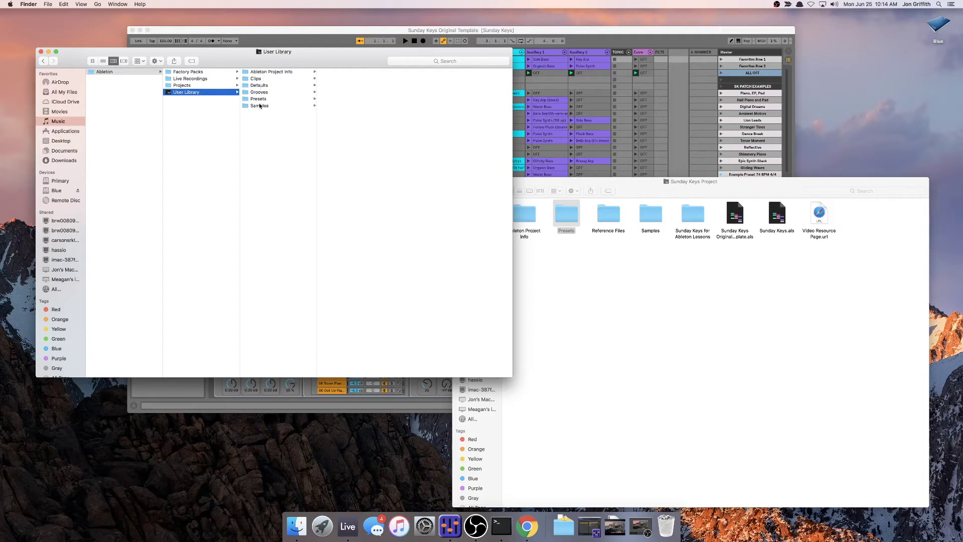
pyautogui.rightClick(271, 133)
pyautogui.click(280, 134)
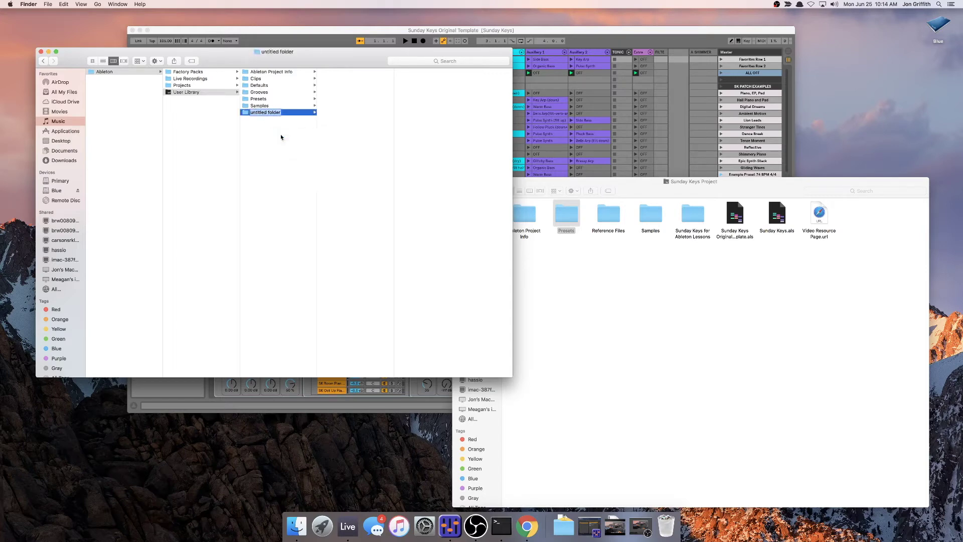
pyautogui.write('Sunday Keys')
pyautogui.press('Return')
pyautogui.press('super+BackSpace')
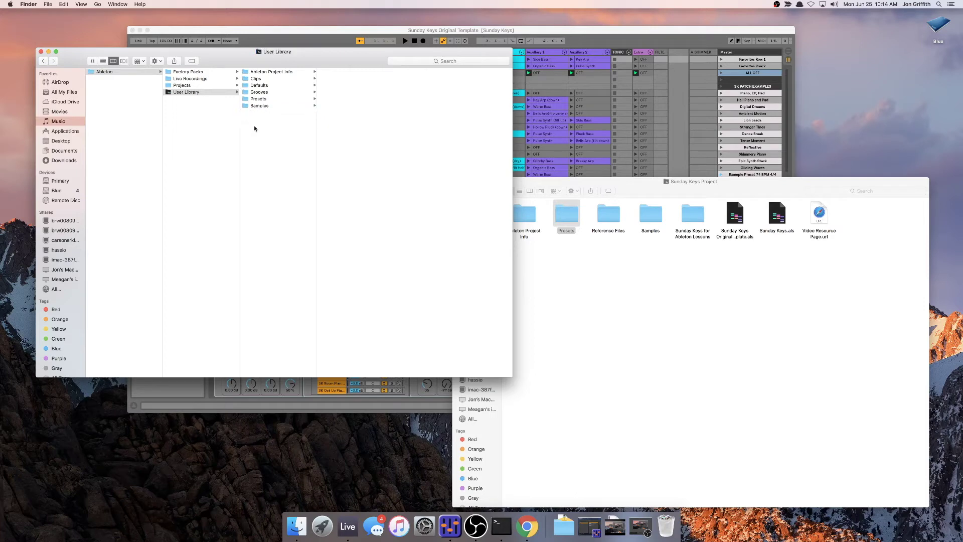
# Move all contents of the project's Presets folder into the User Library's Presets folder and view them there
pyautogui.click(618, 282)
pyautogui.doubleClick(566, 214)
pyautogui.moveTo(763, 263); pyautogui.dragTo(259, 100)
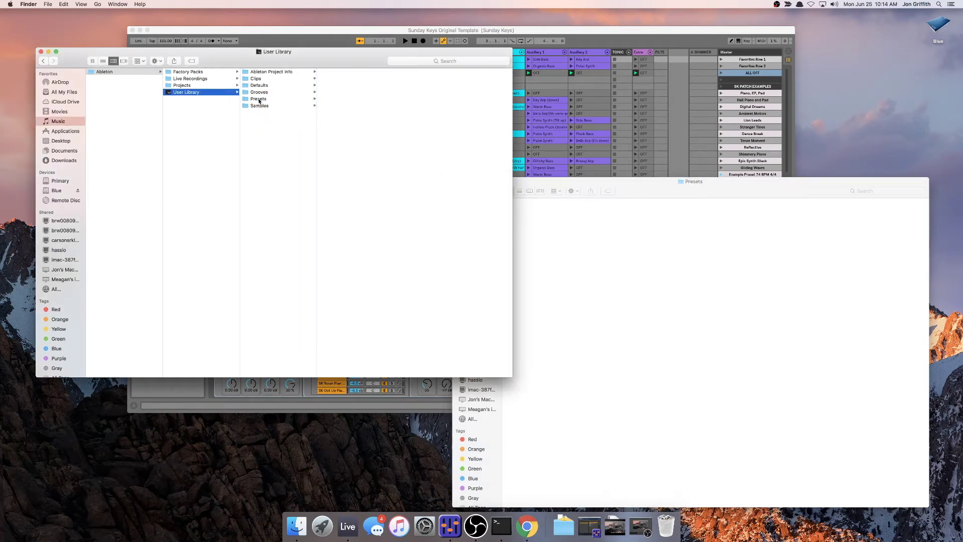
pyautogui.click(258, 100)
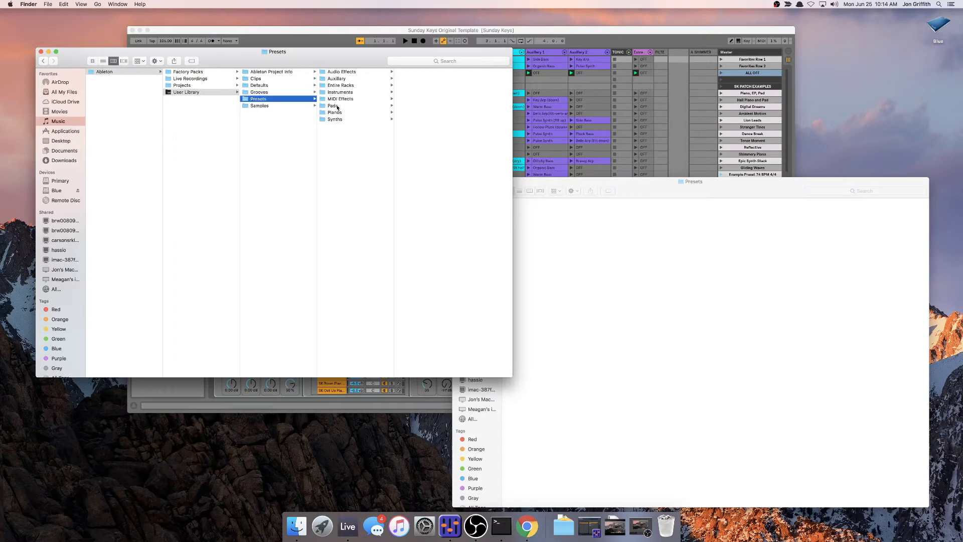
# Return to the Sunday Keys Project folder and delete its emptied Presets folder
pyautogui.press('super+grave')
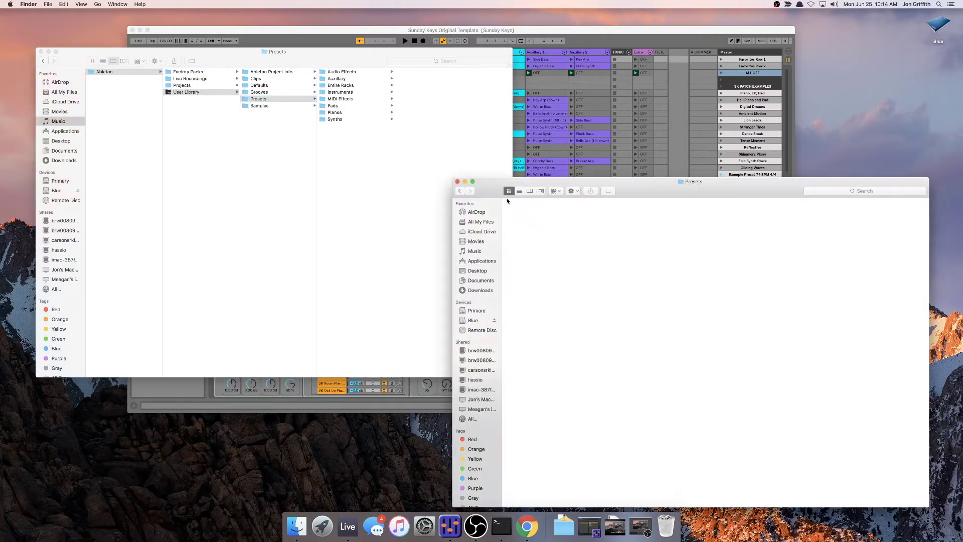
pyautogui.click(459, 191)
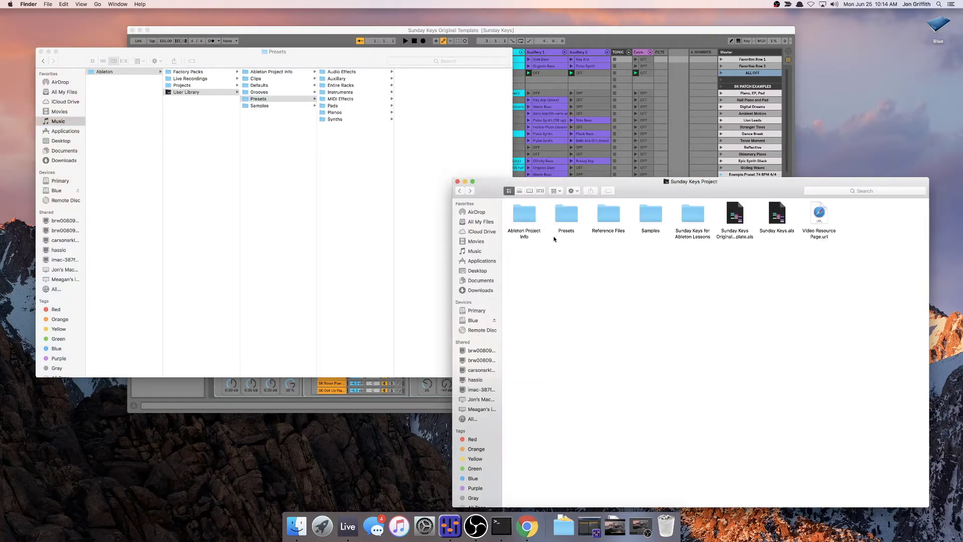
pyautogui.press('super+BackSpace')
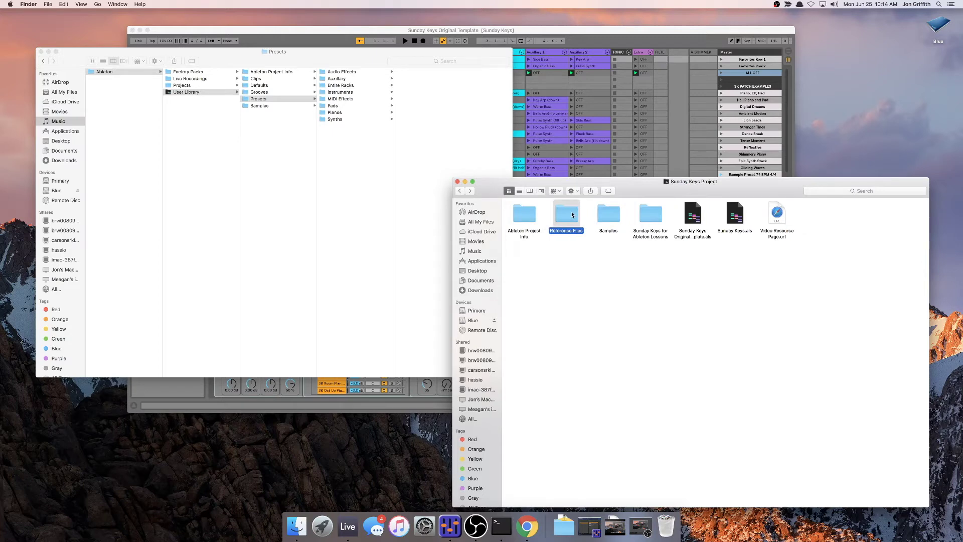
# Check the contents of the Reference Files folder and move the folder out of the project onto the desktop
pyautogui.doubleClick(569, 220)
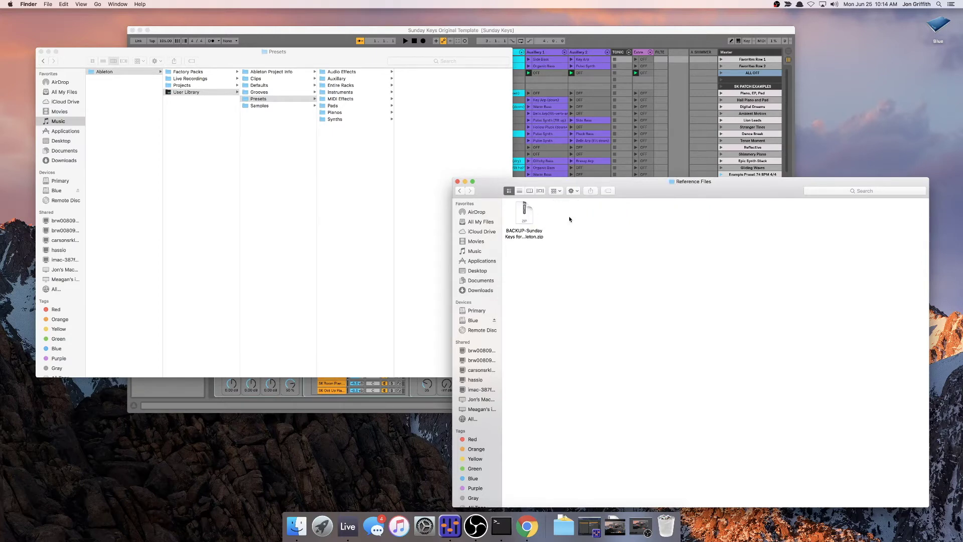
pyautogui.click(460, 191)
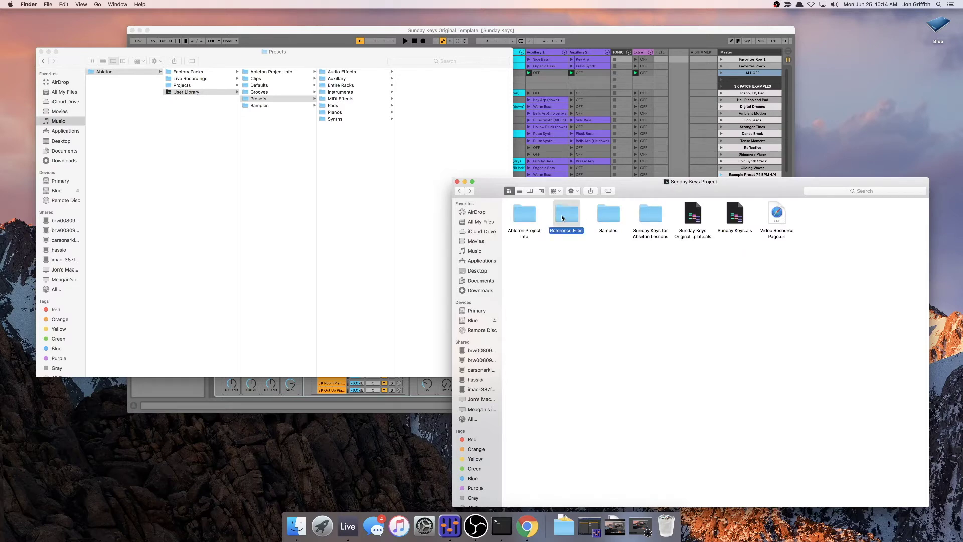
pyautogui.moveTo(561, 215); pyautogui.dragTo(846, 91)
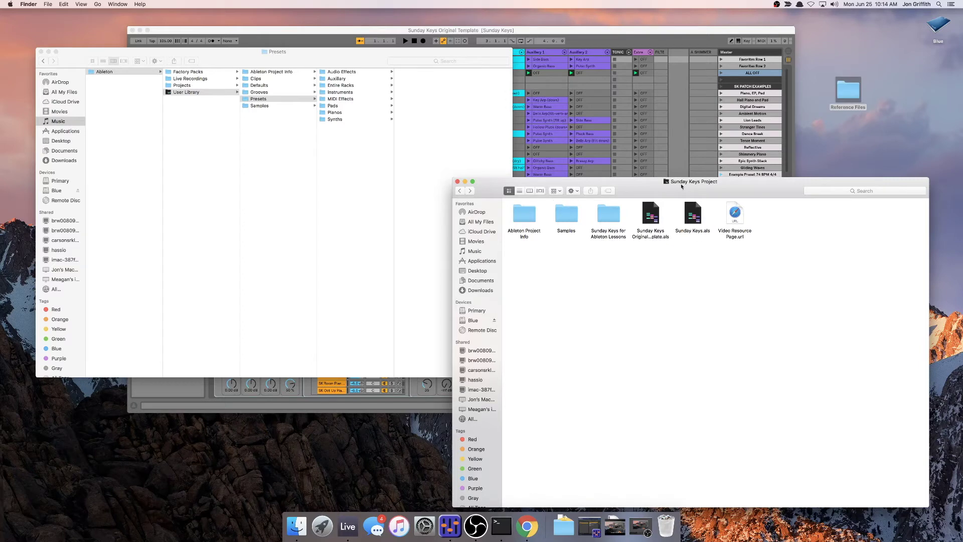
# Check the contents of the project's Samples folder, including its Recorded folder, and return to the Sunday Keys Project folder
pyautogui.doubleClick(568, 217)
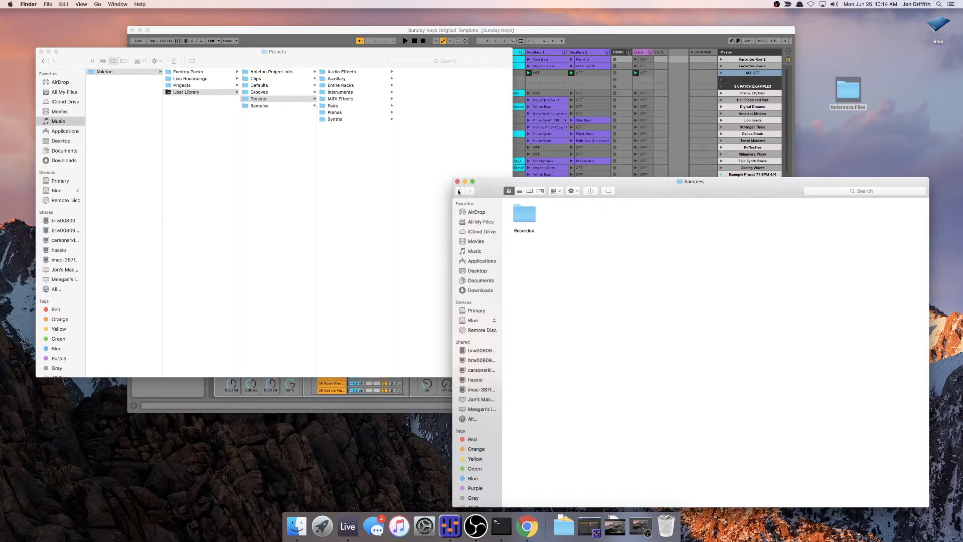
pyautogui.doubleClick(527, 218)
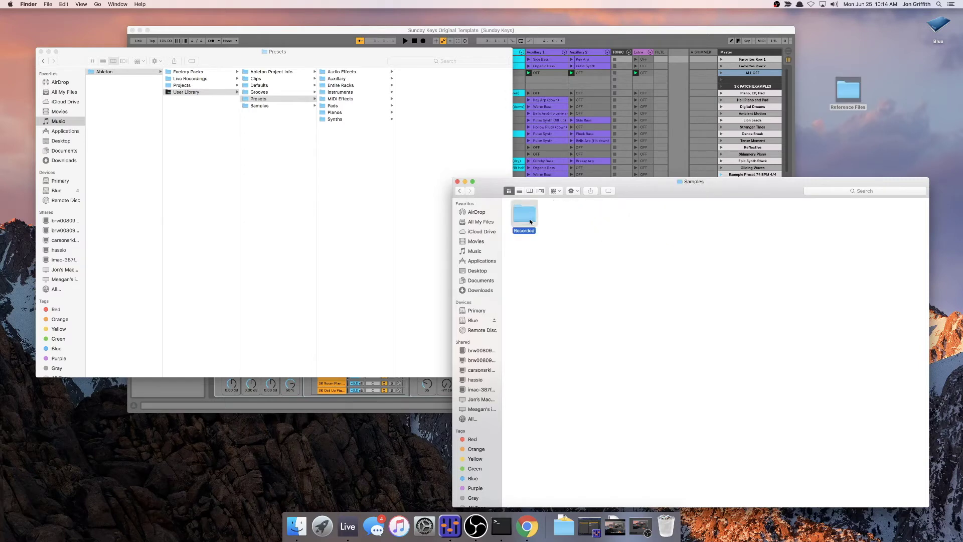
pyautogui.click(460, 193)
pyautogui.click(460, 192)
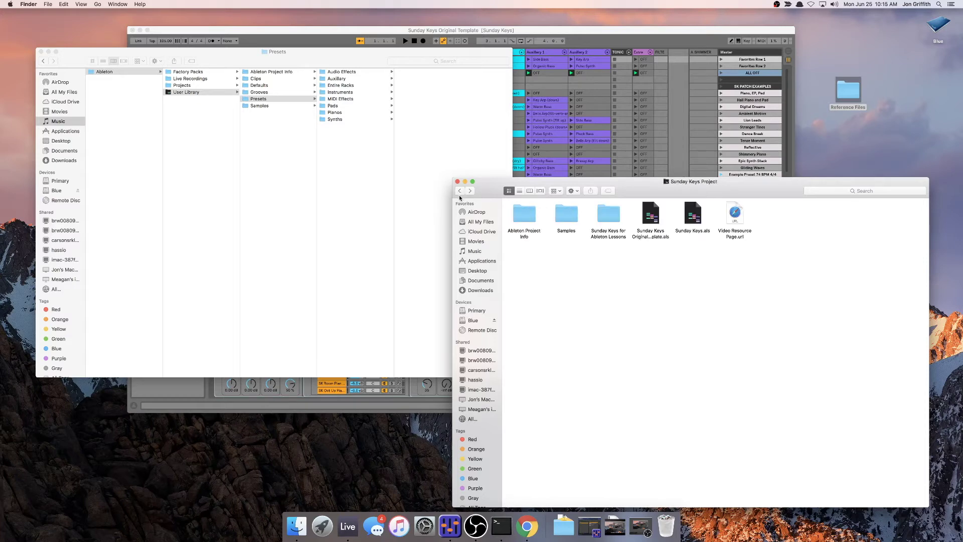
# Move the Sunday Keys for Ableton Lessons folder from the project into the top level of the User Library
pyautogui.click(256, 98)
pyautogui.click(252, 105)
pyautogui.click(255, 100)
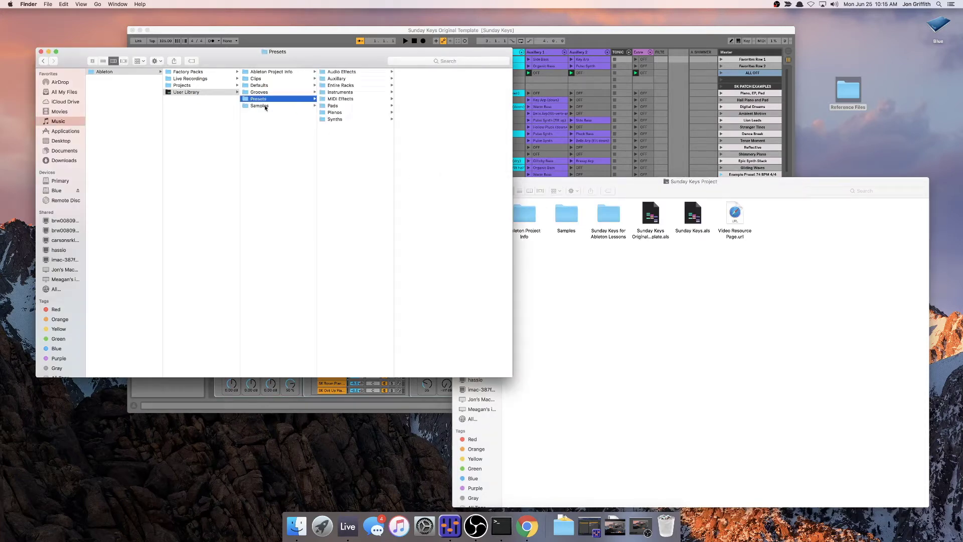
pyautogui.click(608, 275)
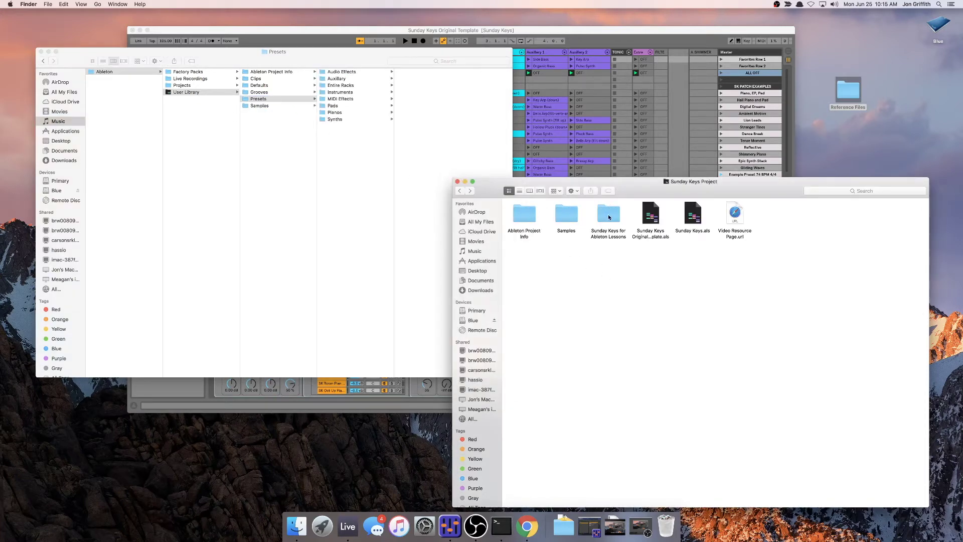
pyautogui.moveTo(609, 217); pyautogui.dragTo(253, 134)
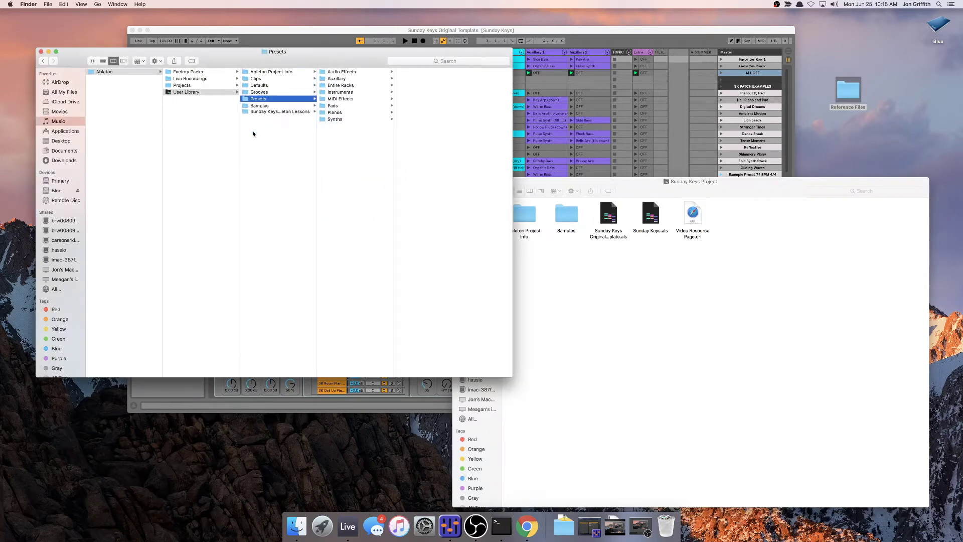
# Delete the Samples folder from the Sunday Keys Project folder
pyautogui.click(635, 308)
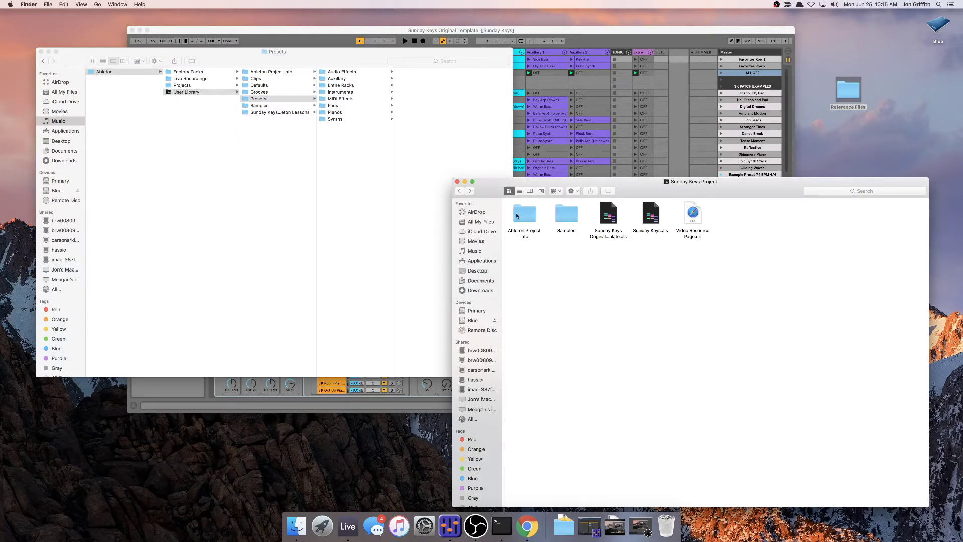
pyautogui.click(568, 216)
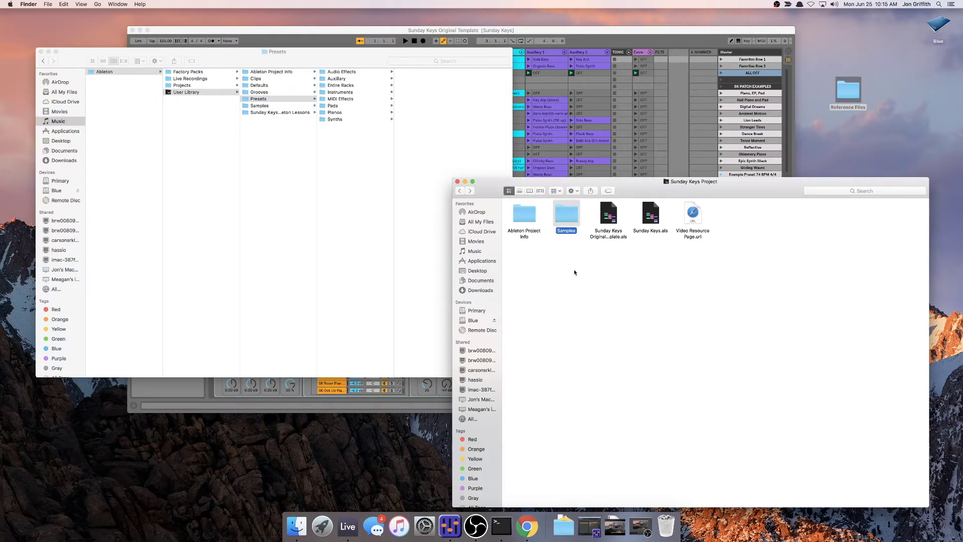
pyautogui.press('super+BackSpace')
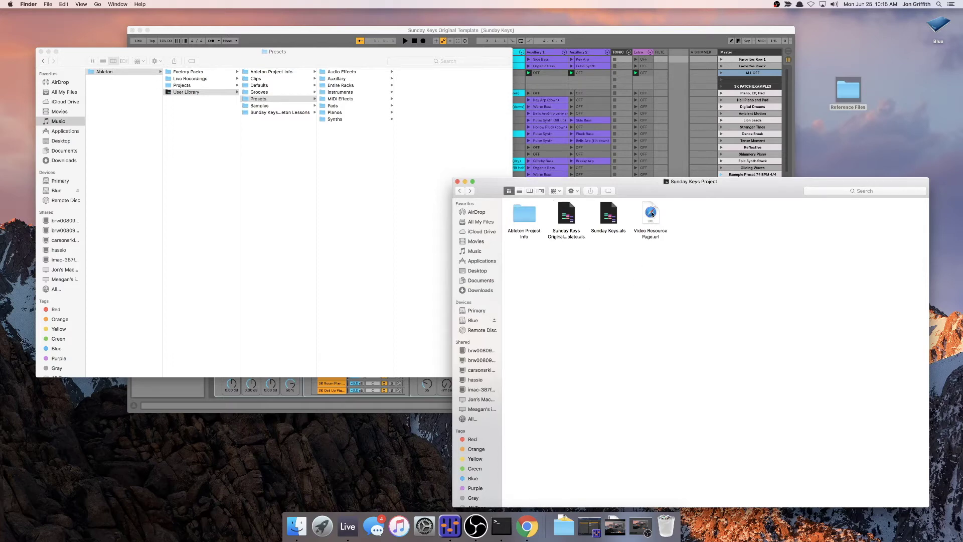
# Move the Video Resource Page.url file from the project folder into the User Library
pyautogui.moveTo(651, 214); pyautogui.dragTo(251, 128)
pyautogui.click(357, 166)
pyautogui.click(687, 300)
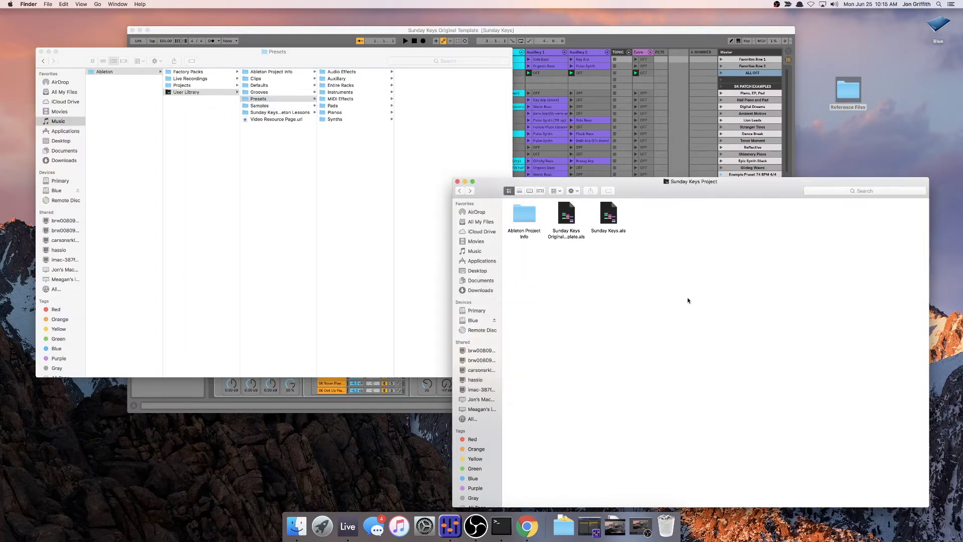
# Close both Finder windows and bring the Live set's window to the front, shifted slightly on the desktop
pyautogui.click(41, 51)
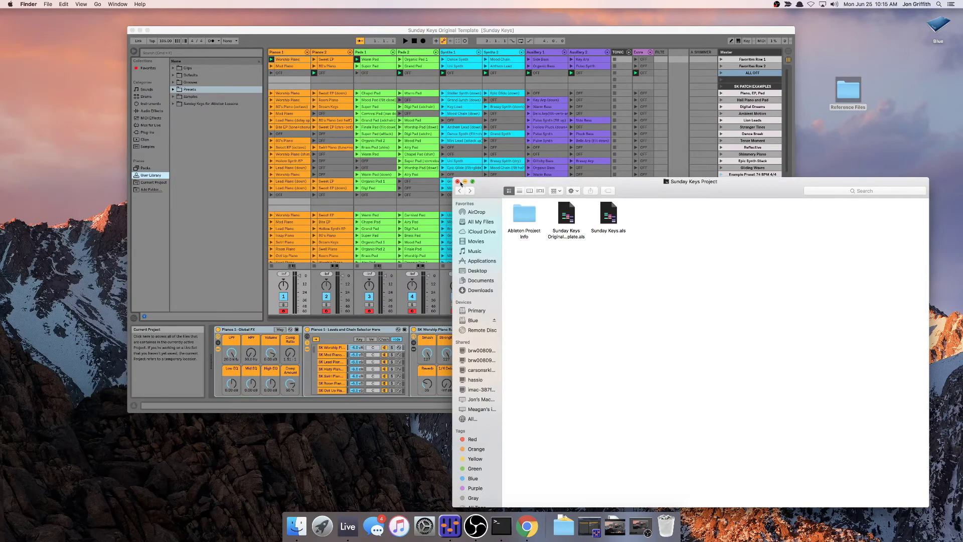
pyautogui.click(457, 181)
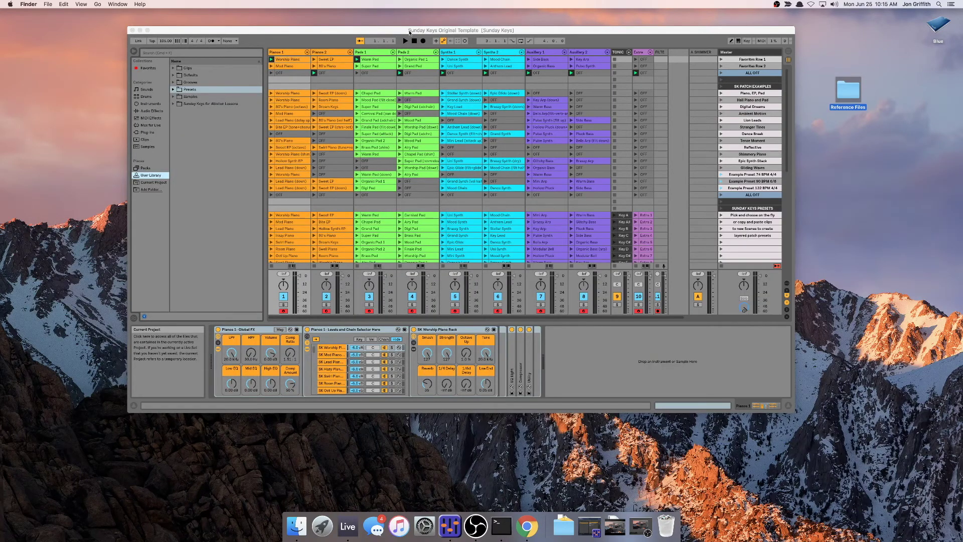
pyautogui.moveTo(409, 32); pyautogui.dragTo(461, 35)
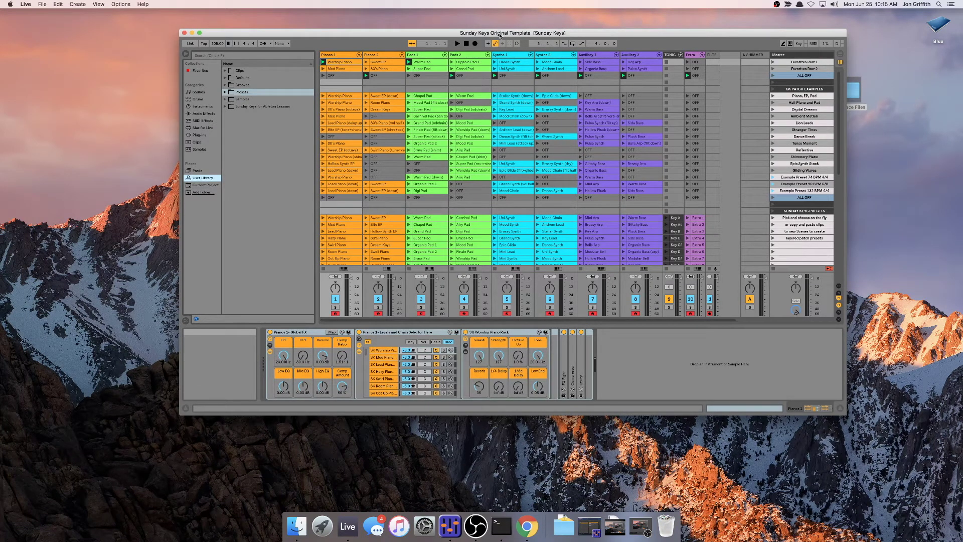
# Show the current project in Live's browser and examine the tracks inside Sunday Keys.als
pyautogui.click(205, 184)
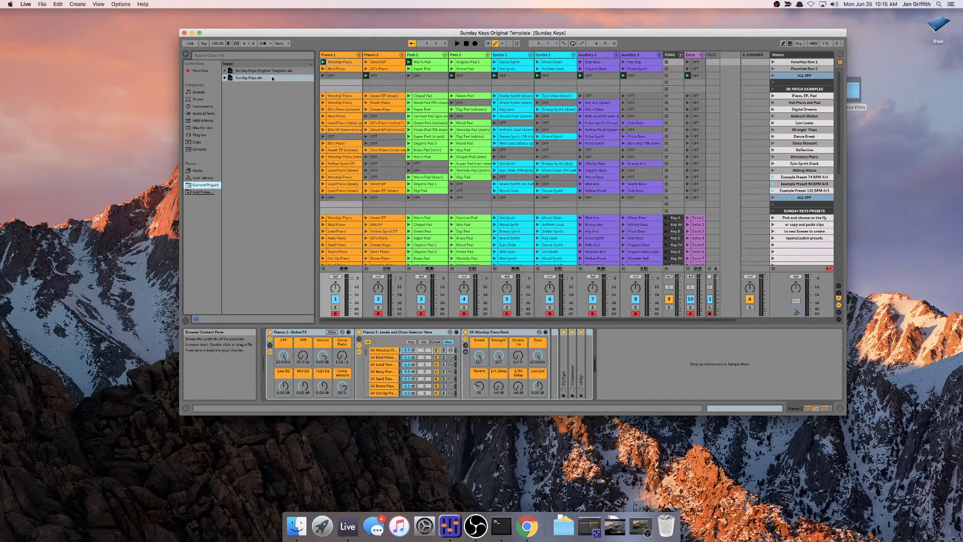
pyautogui.click(225, 77)
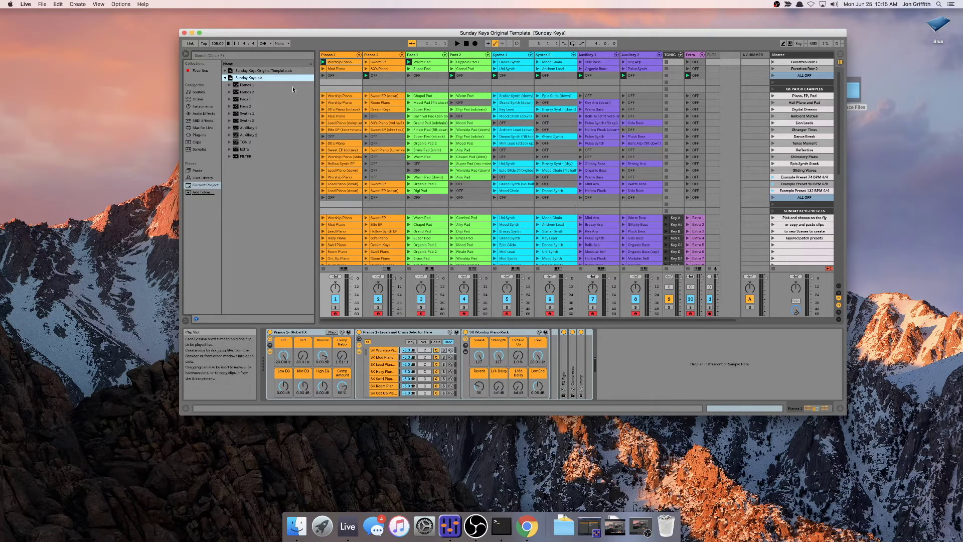
pyautogui.click(227, 78)
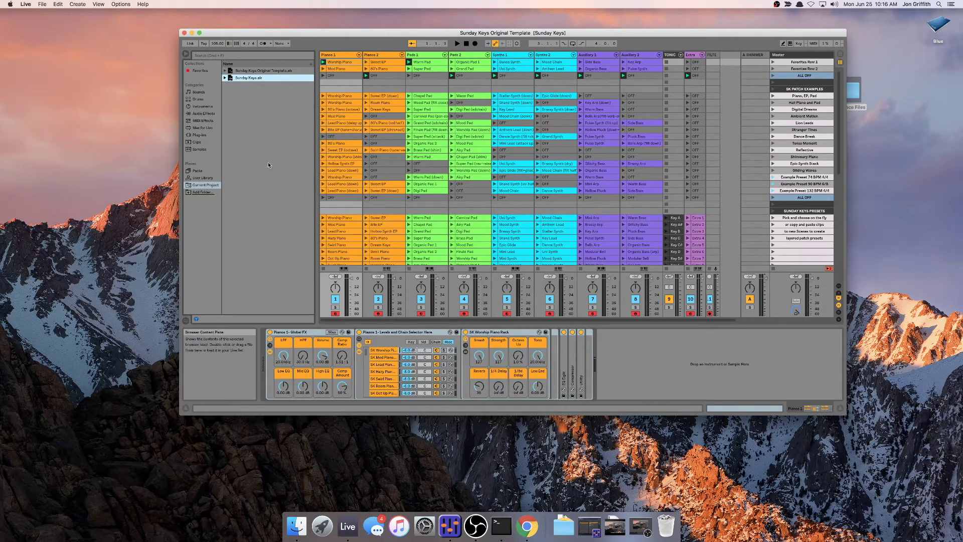
pyautogui.moveTo(317, 37); pyautogui.dragTo(310, 42)
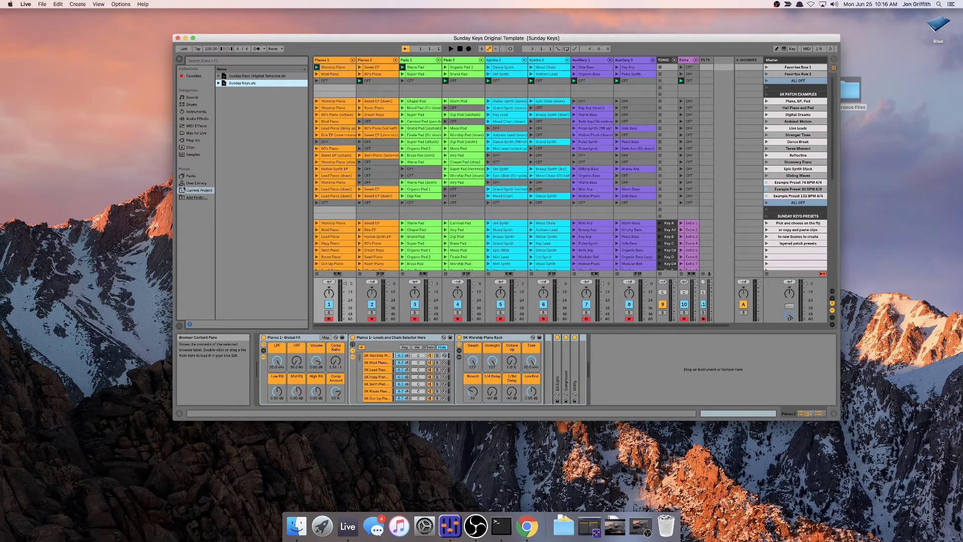
# Show the User Library in Live's browser, check the lessons and Samples folders, and expand the Presets folder
pyautogui.click(185, 183)
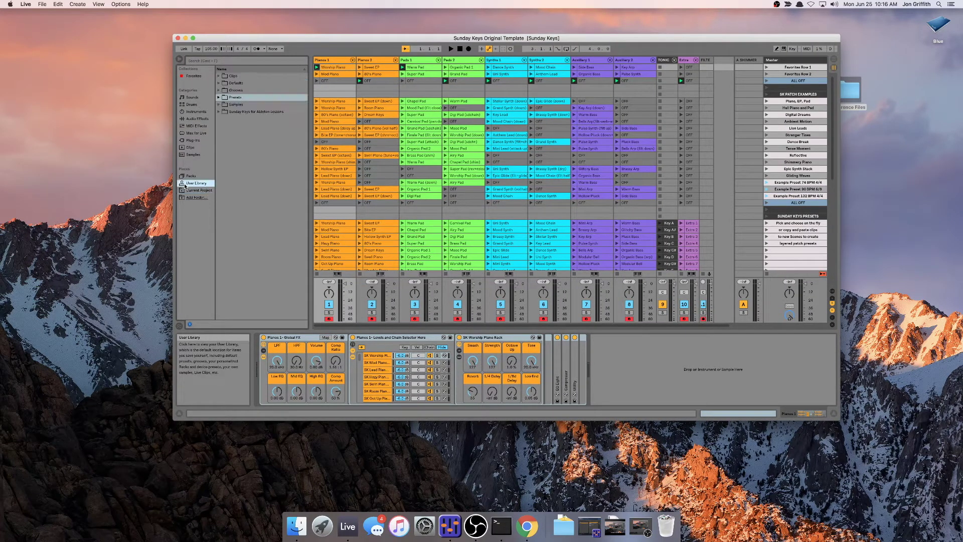
pyautogui.click(219, 112)
pyautogui.click(219, 111)
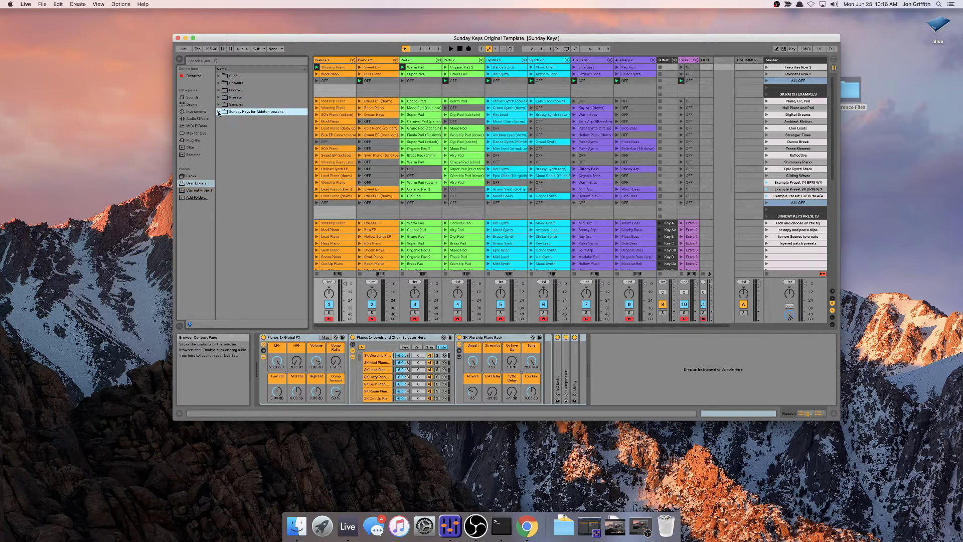
pyautogui.click(218, 106)
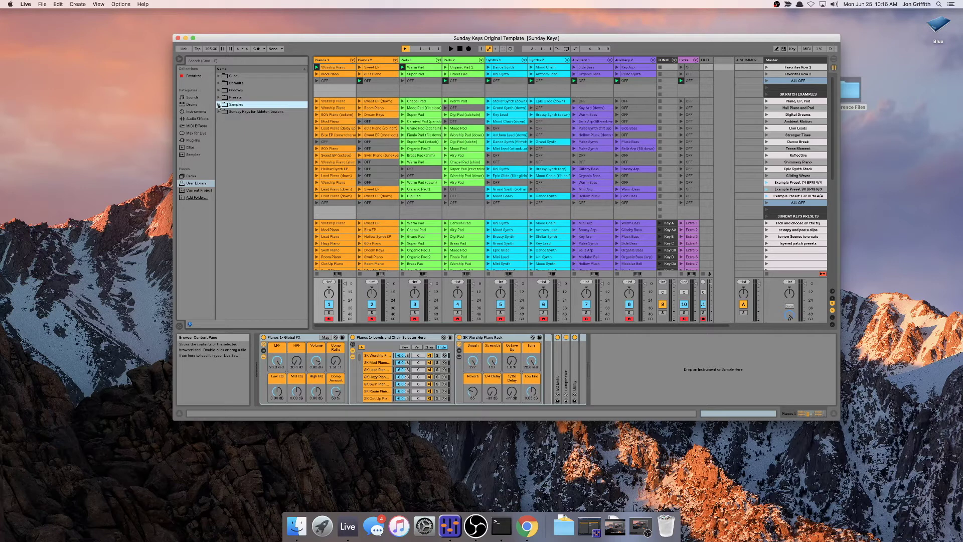
pyautogui.click(219, 98)
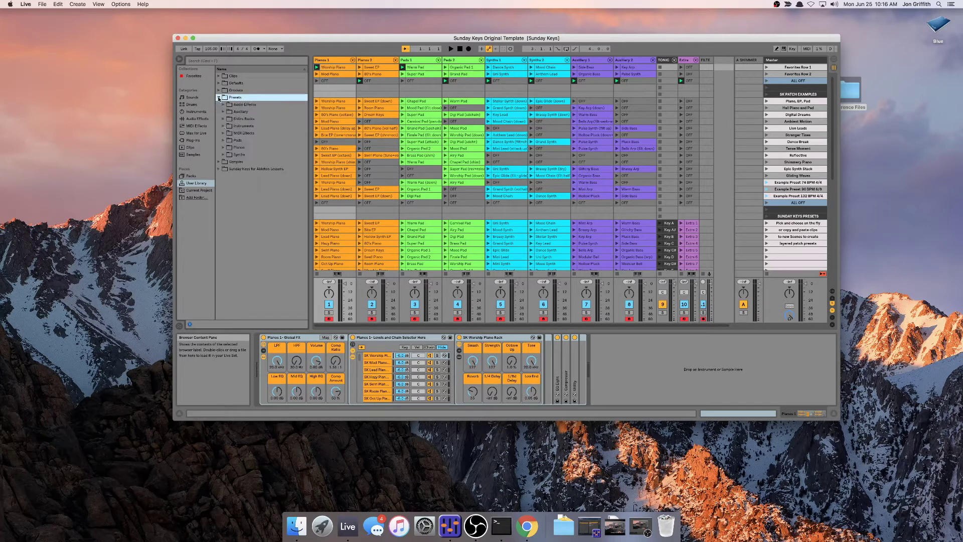
# Rename the Entire Racks preset folder as SK Entire Racks and collapse it
pyautogui.click(244, 119)
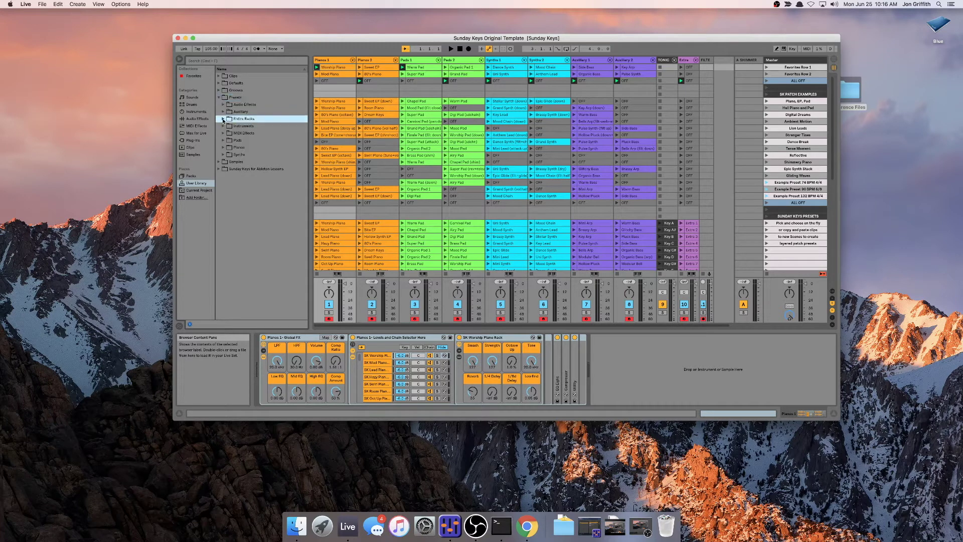
pyautogui.rightClick(241, 120)
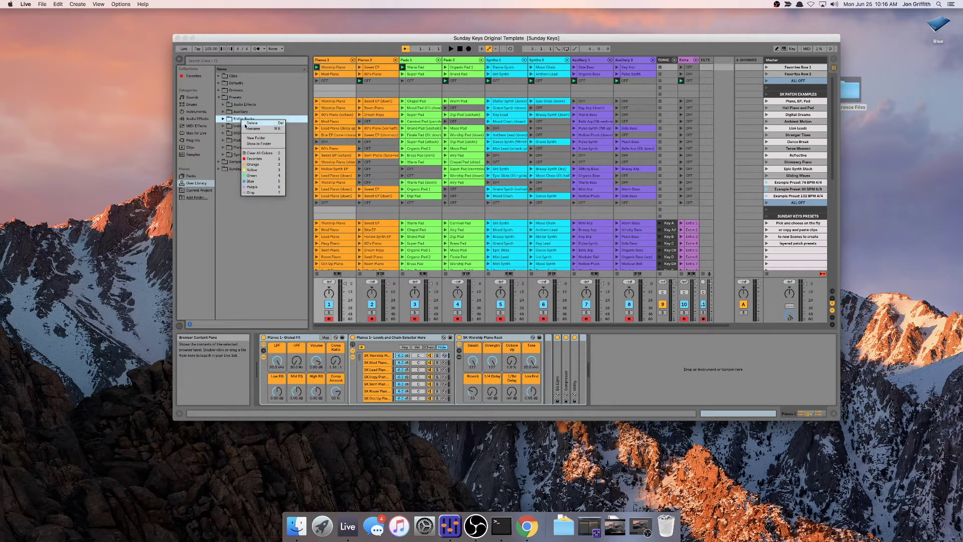
pyautogui.click(244, 131)
pyautogui.write('SK')
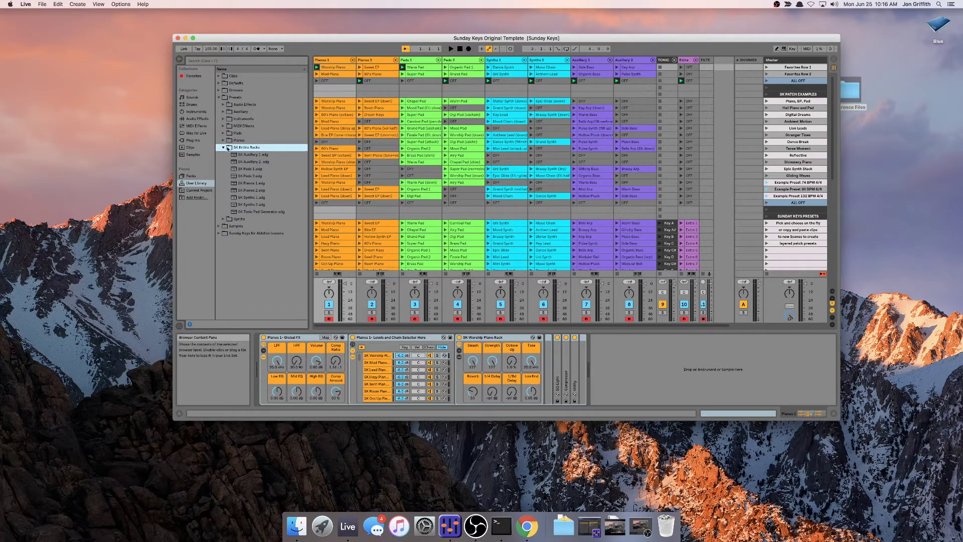
pyautogui.click(224, 148)
pyautogui.click(223, 148)
# Rename the Pianos preset folder as SK Pianos and collapse it
pyautogui.click(225, 141)
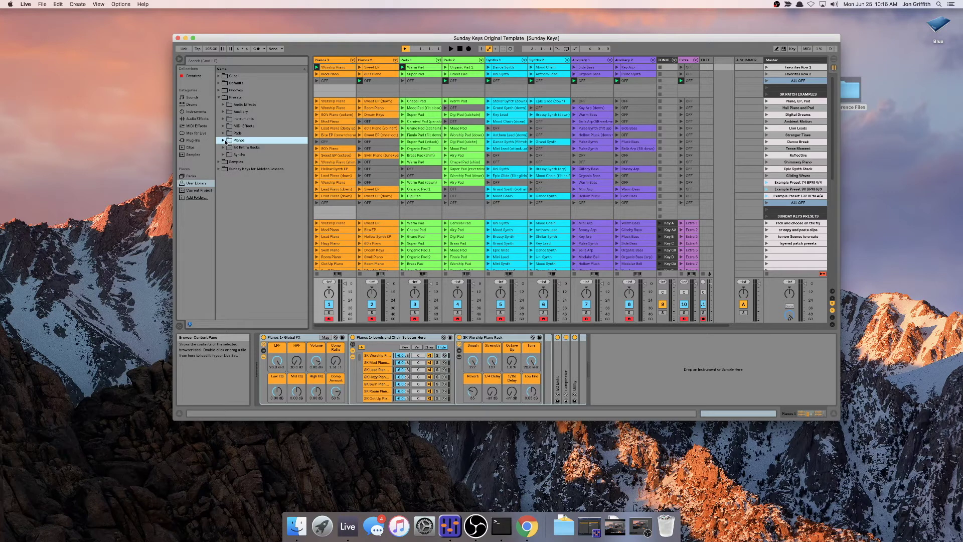
pyautogui.click(224, 141)
pyautogui.click(224, 141)
pyautogui.rightClick(238, 140)
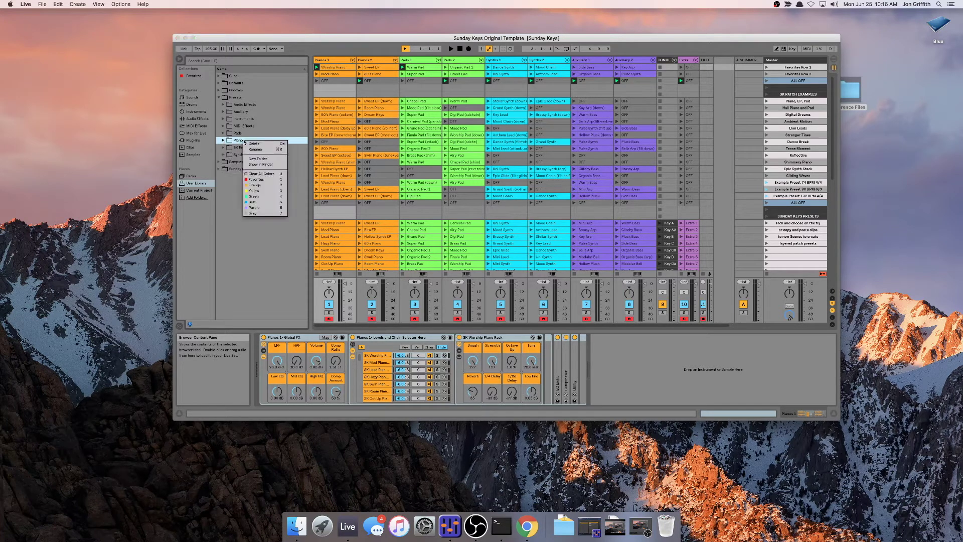
pyautogui.click(250, 152)
pyautogui.write('SK')
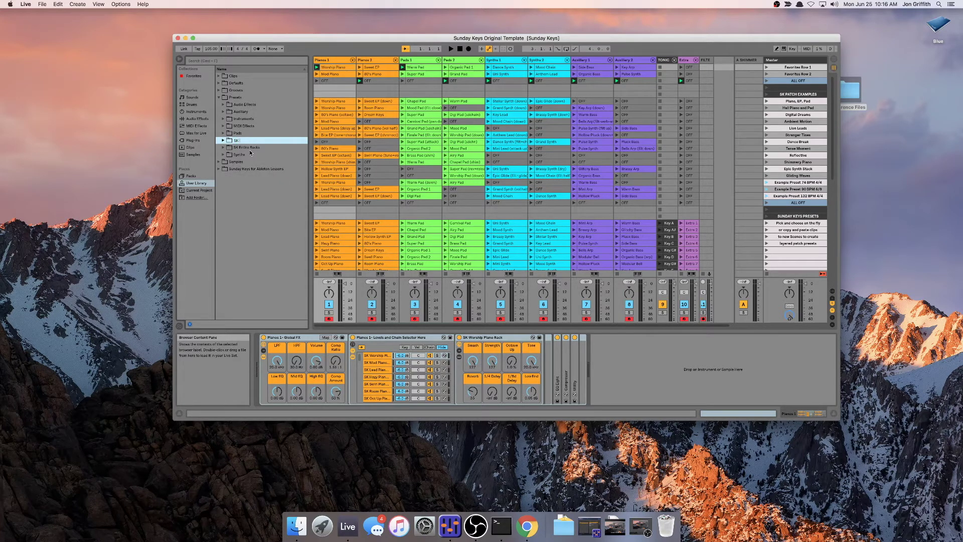
pyautogui.write(' Pianos')
pyautogui.press('Return')
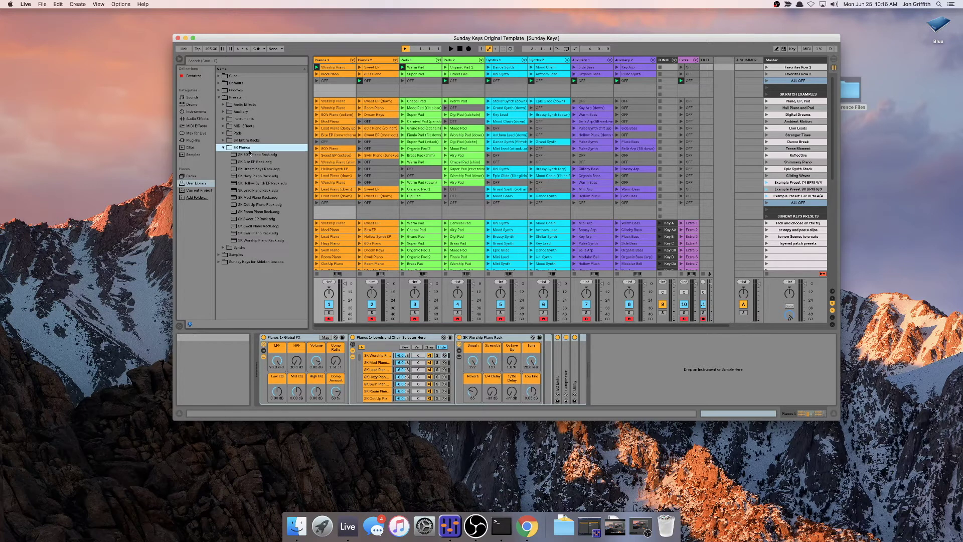
pyautogui.click(223, 148)
# Rename the Pads preset folder as SK Pads and collapse it
pyautogui.click(265, 133)
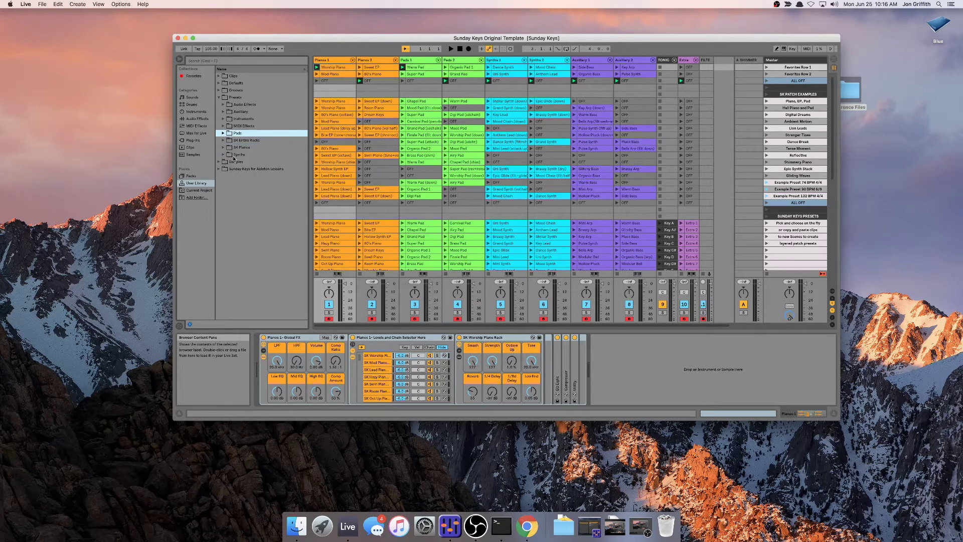
pyautogui.click(223, 133)
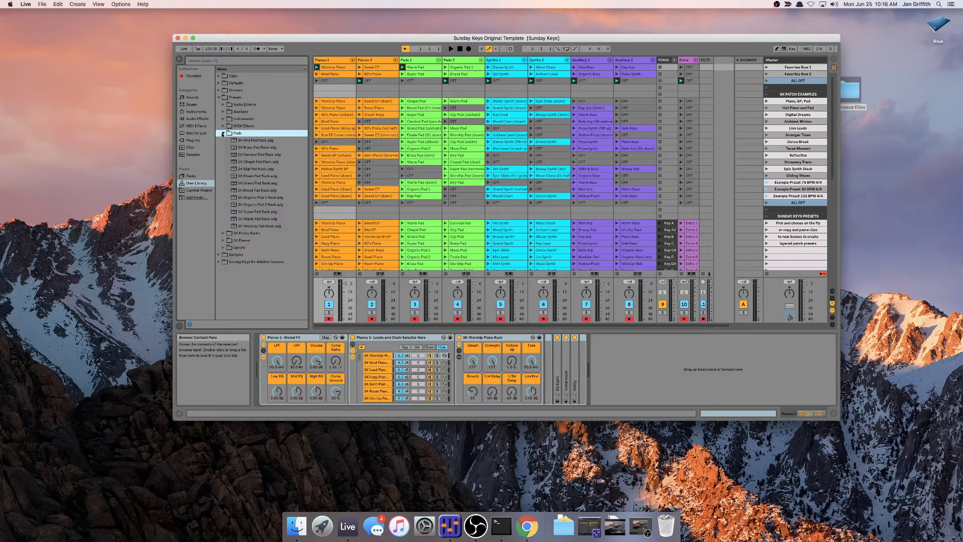
pyautogui.rightClick(248, 135)
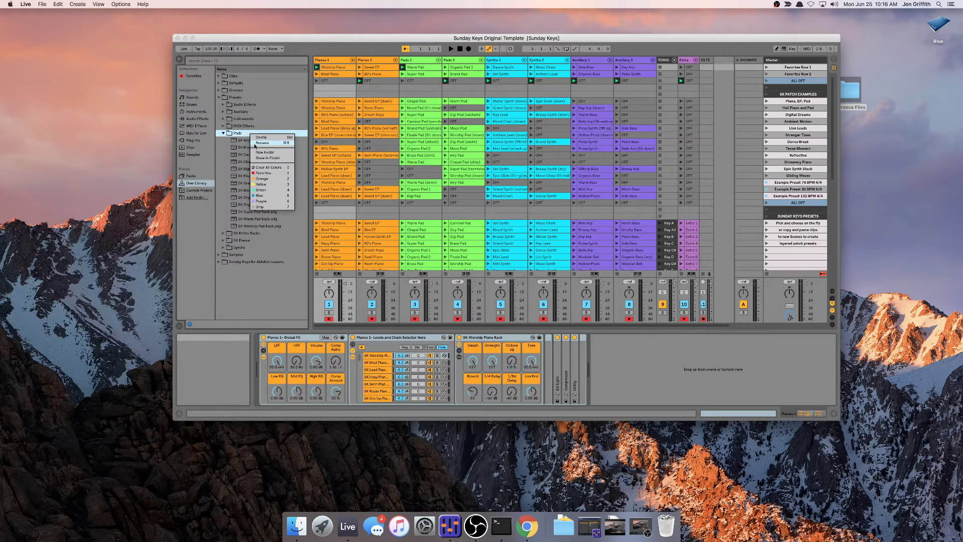
pyautogui.click(254, 144)
pyautogui.write('D')
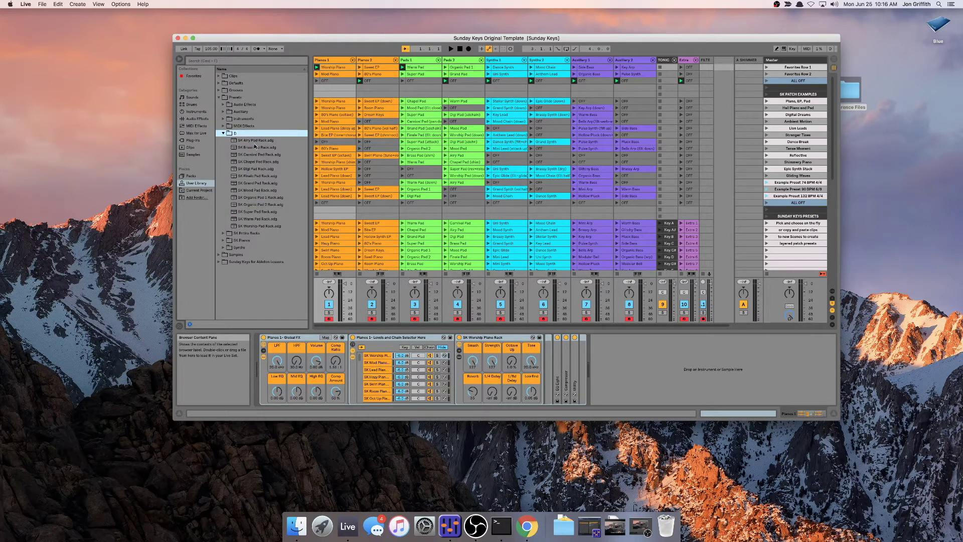
pyautogui.write('K Pads')
pyautogui.press('Return')
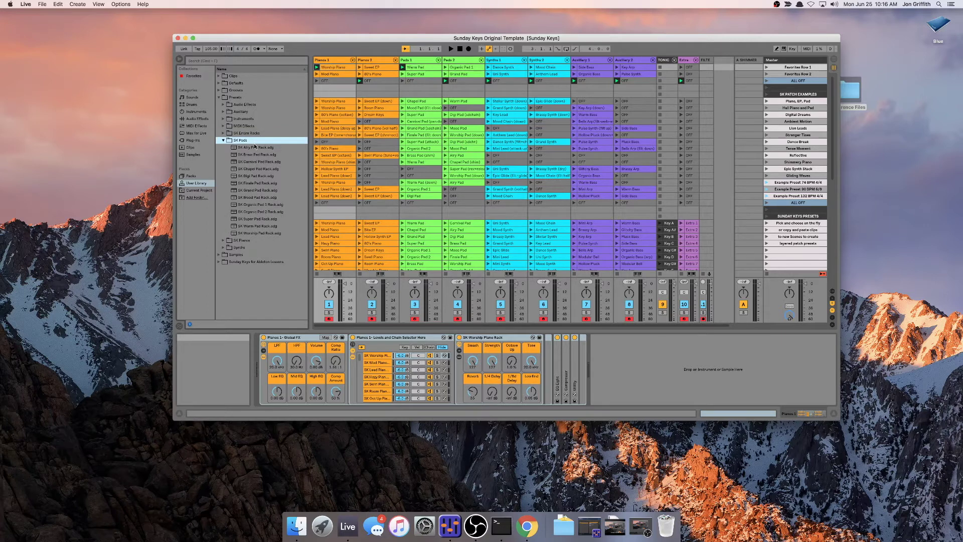
pyautogui.click(223, 140)
# Check the MIDI Effects and Instruments folders inside the User Library's Presets
pyautogui.click(224, 126)
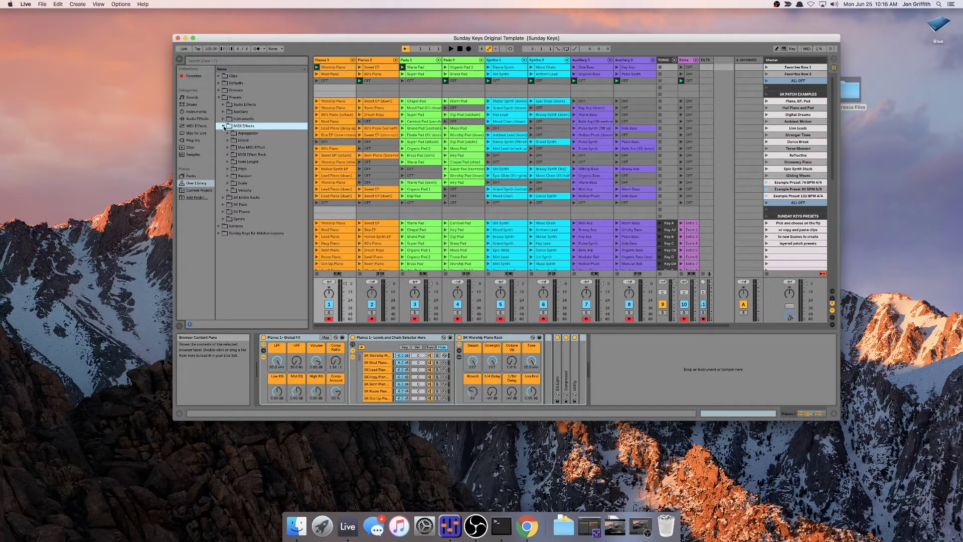
pyautogui.click(224, 125)
pyautogui.click(223, 119)
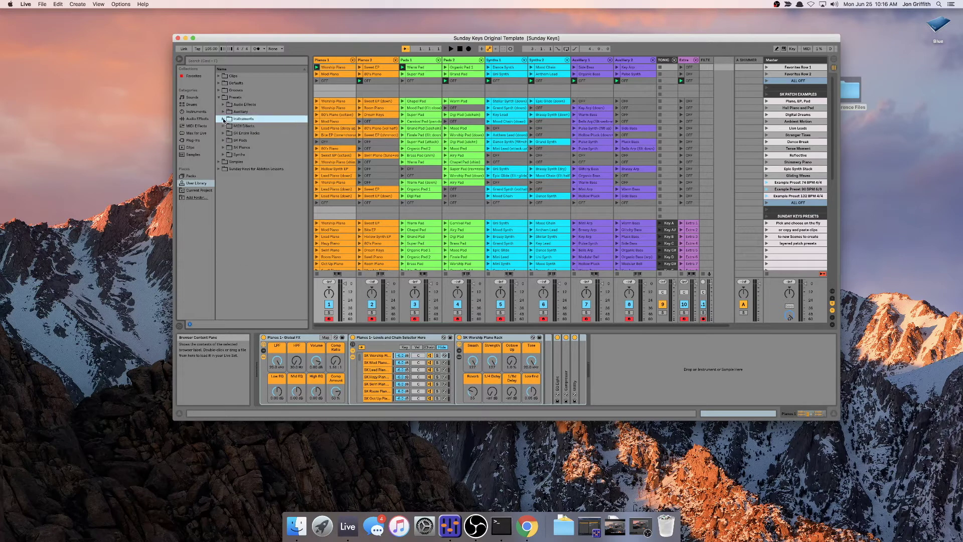
# Rename the Auxiliary preset folder as SK Aux and collapse it
pyautogui.click(224, 113)
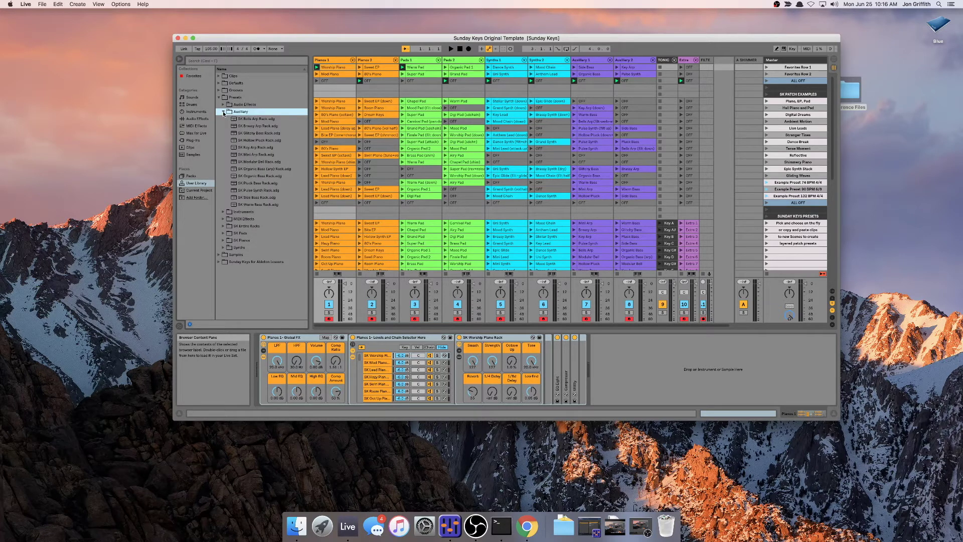
pyautogui.click(224, 113)
pyautogui.write('SK')
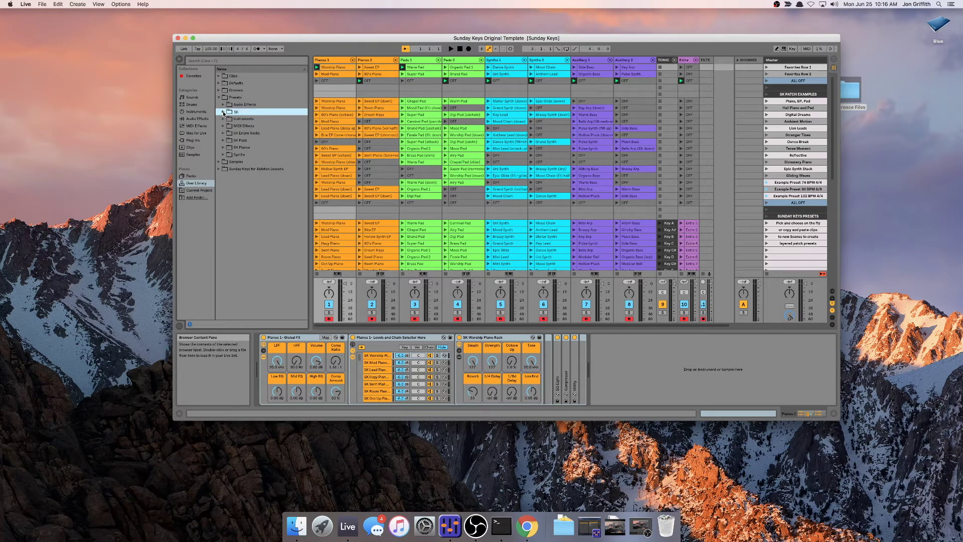
pyautogui.write(' Aux')
pyautogui.press('Return')
pyautogui.click(222, 126)
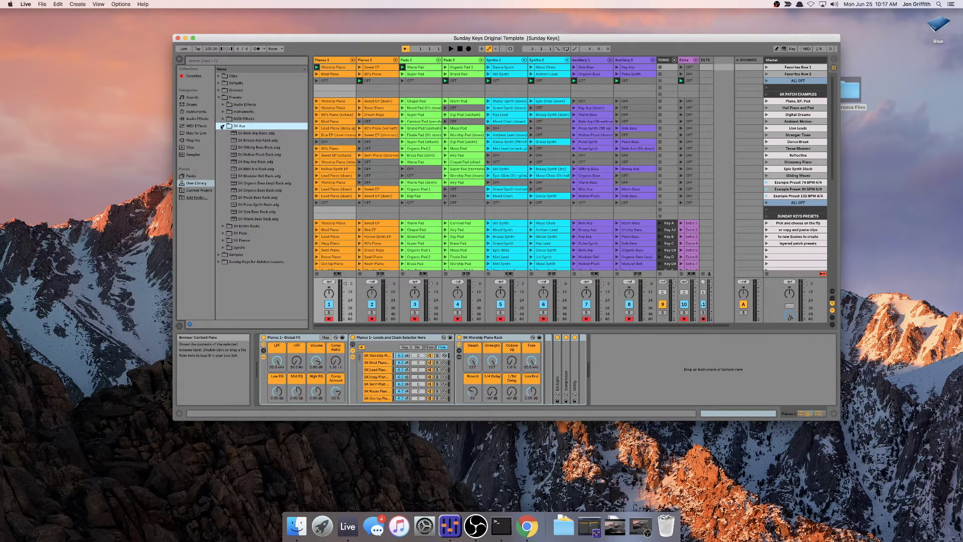
# Check the Instruments and Audio Effects preset folders in the User Library, and collapse the Presets folder
pyautogui.click(224, 112)
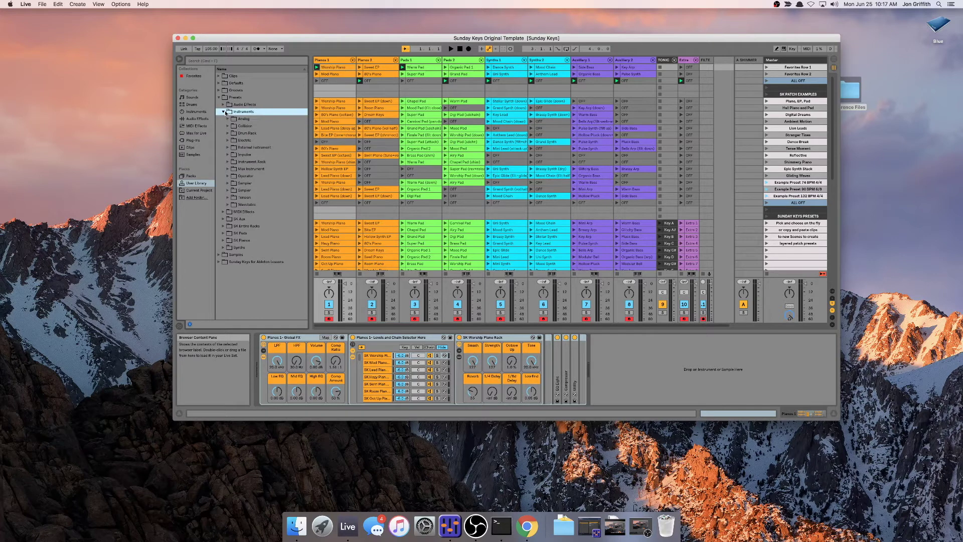
pyautogui.click(223, 104)
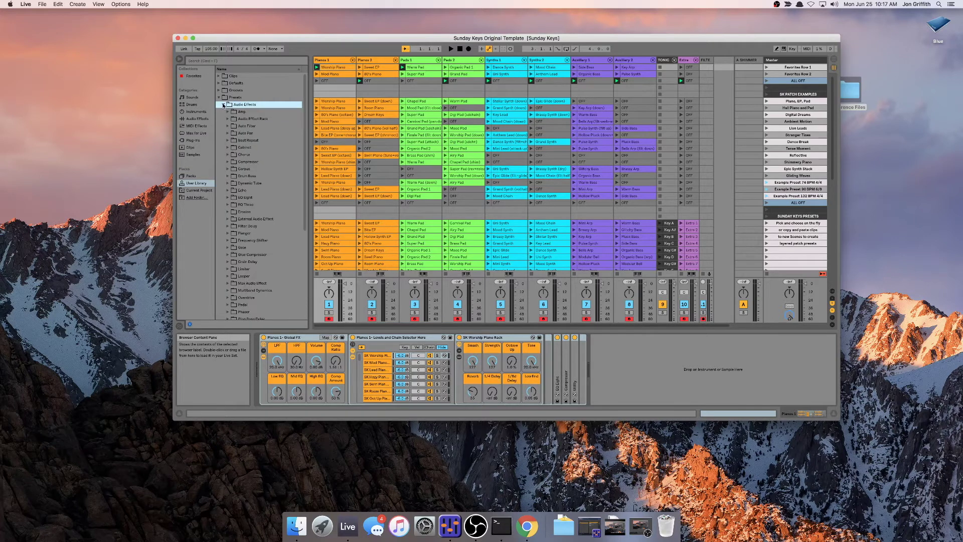
pyautogui.click(223, 105)
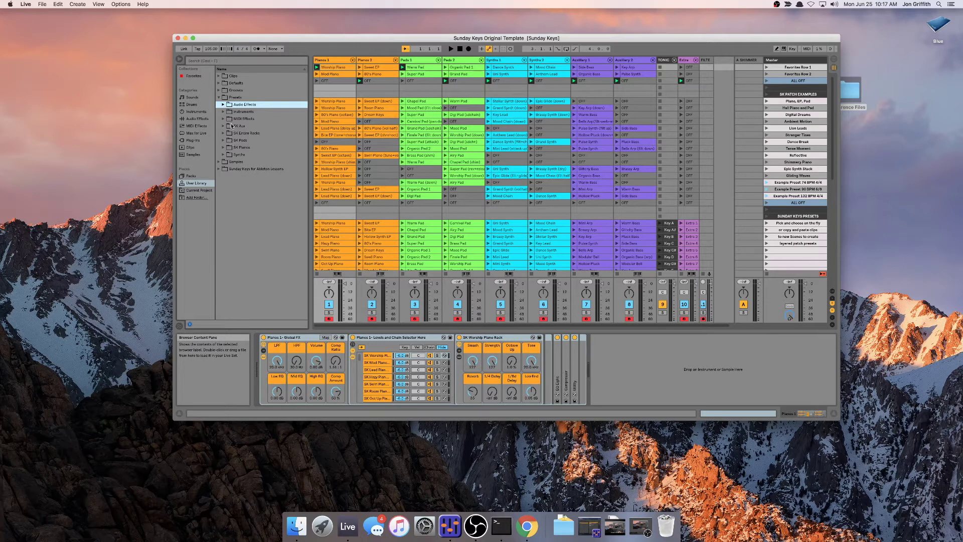
pyautogui.click(199, 184)
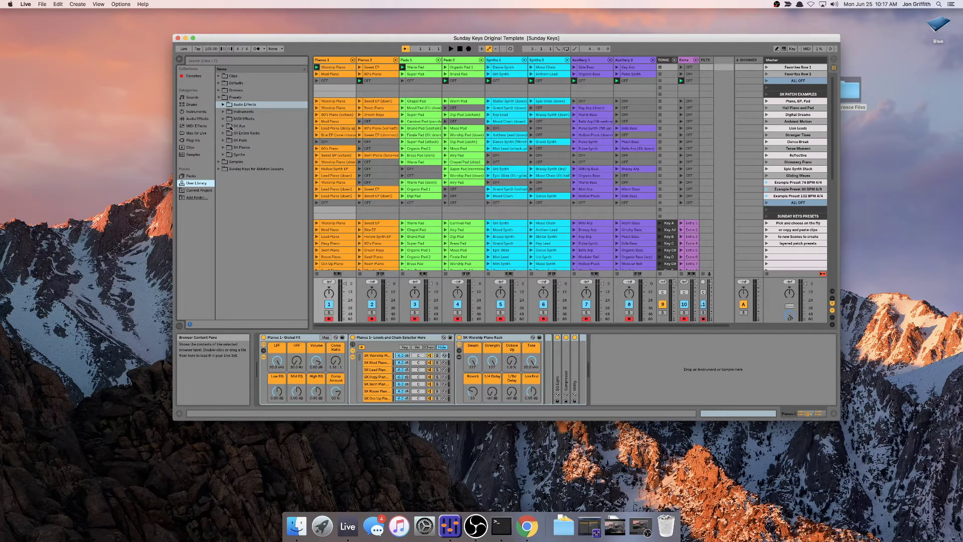
pyautogui.click(221, 98)
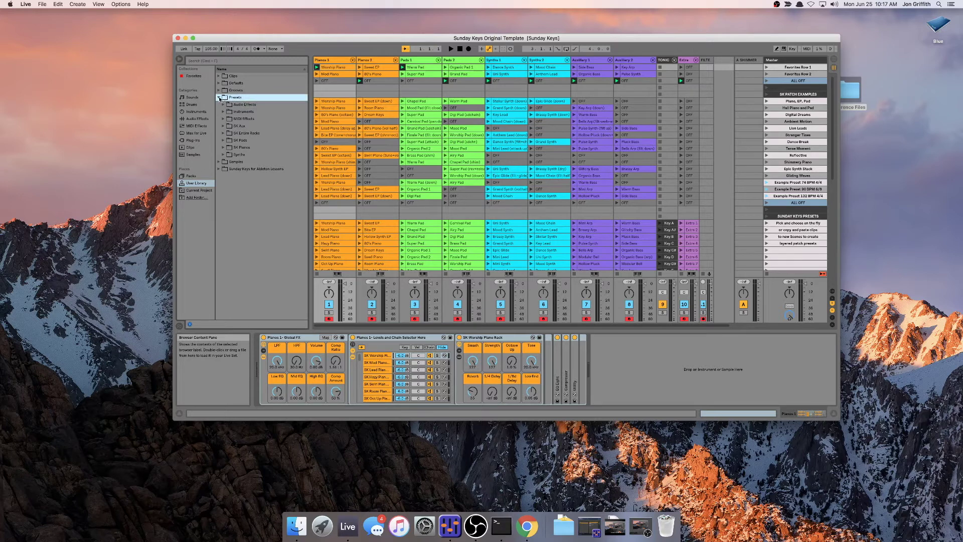
pyautogui.click(222, 98)
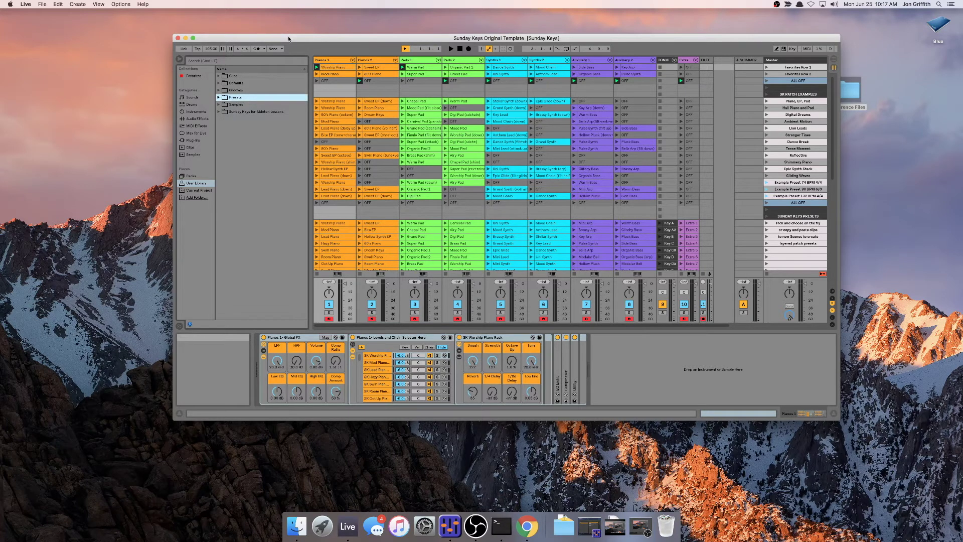
# Create a new Live Set and save it as Christmas Song in the Projects folder
pyautogui.click(42, 5)
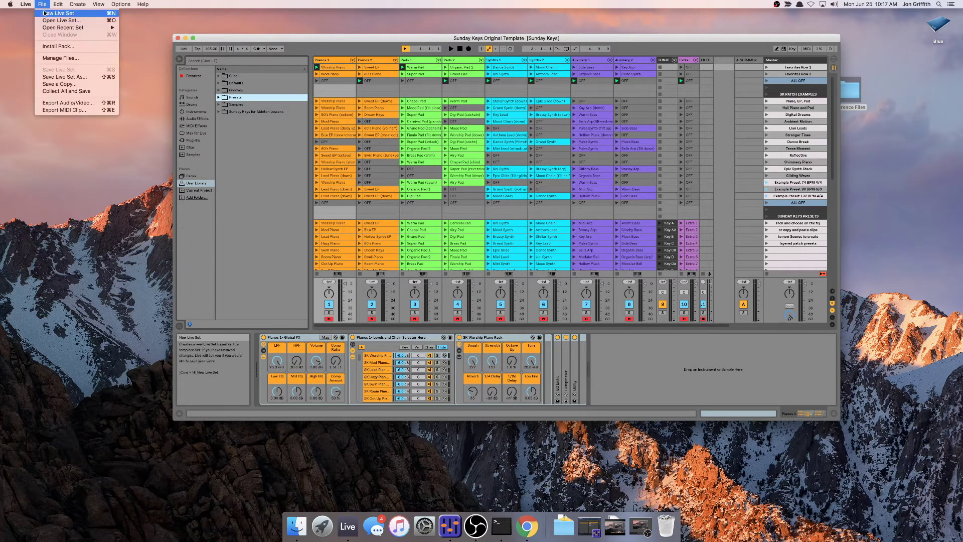
pyautogui.click(44, 14)
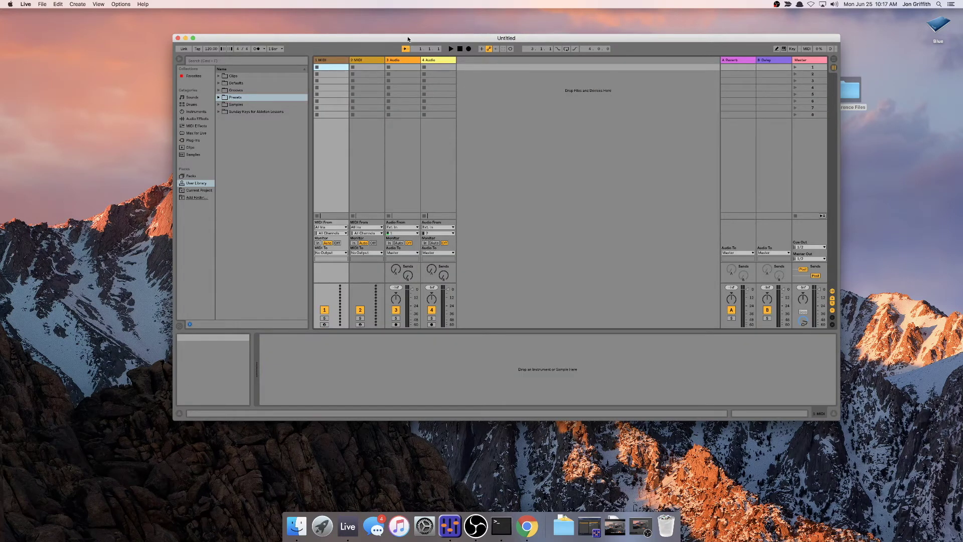
pyautogui.click(41, 5)
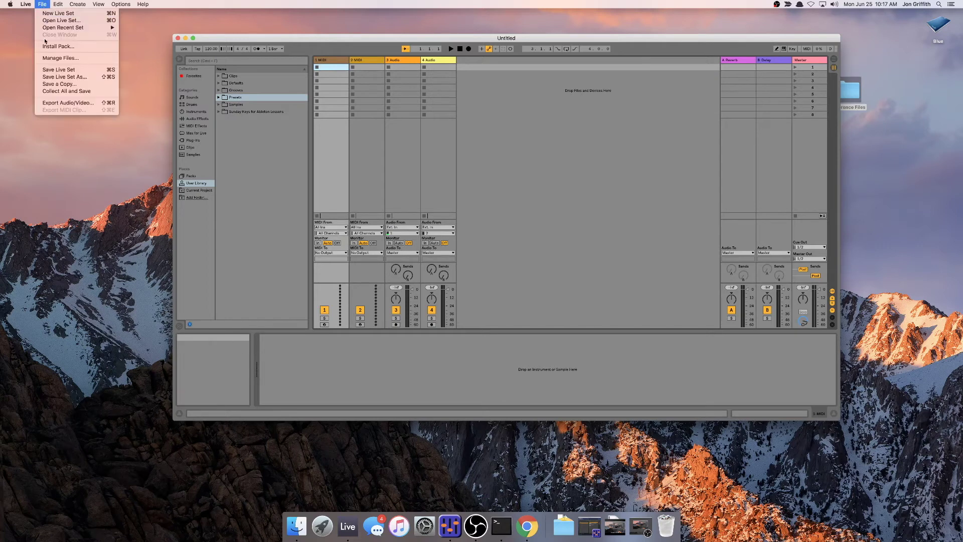
pyautogui.click(65, 77)
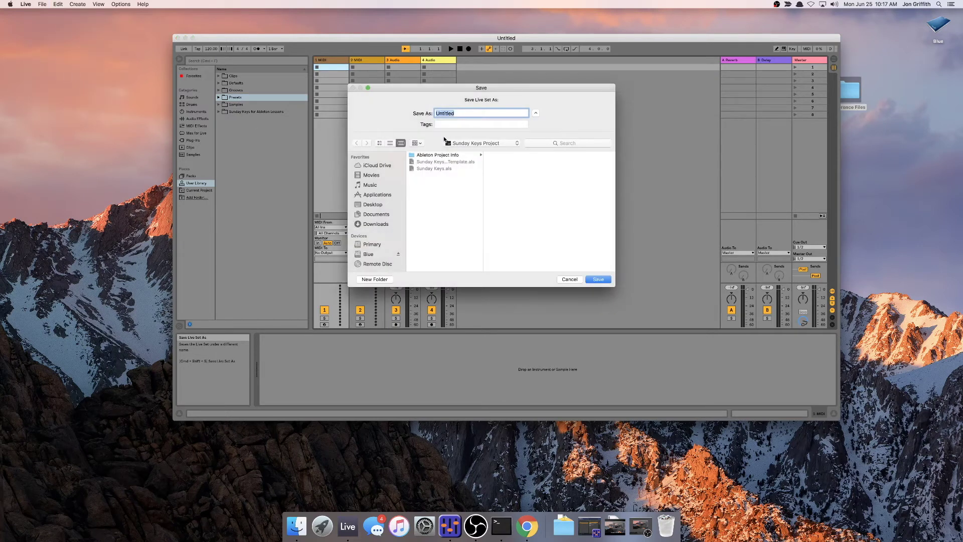
pyautogui.click(476, 144)
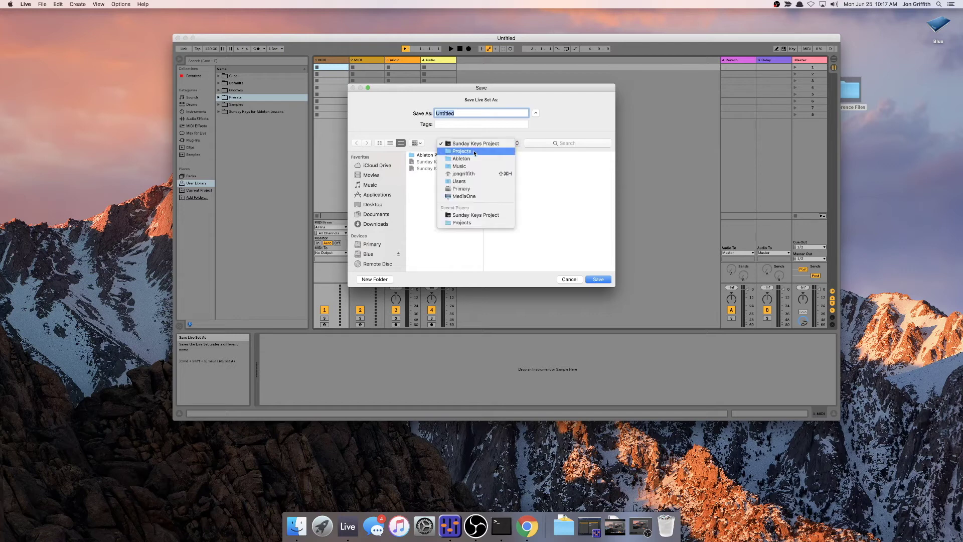
pyautogui.click(471, 150)
pyautogui.doubleClick(463, 112)
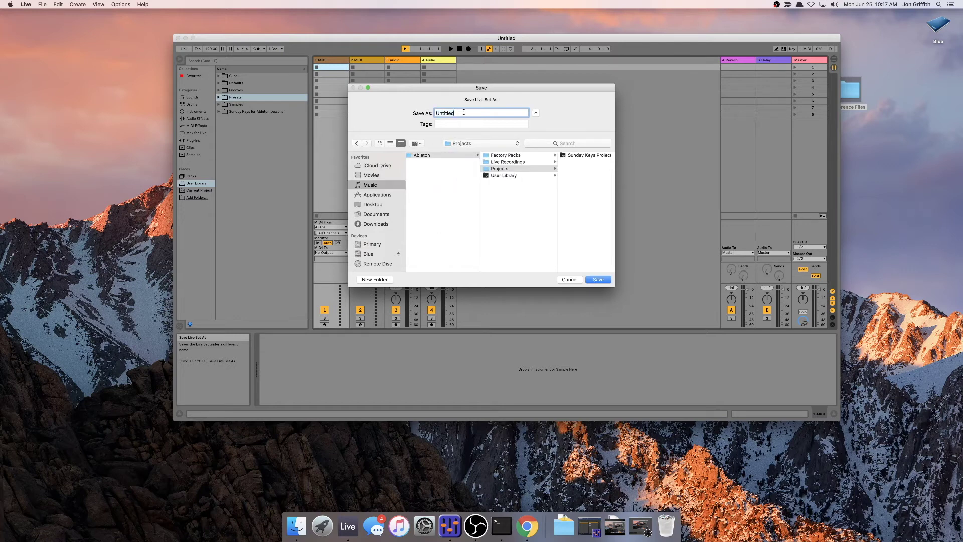
pyautogui.write('Christmas Song')
pyautogui.press('Return')
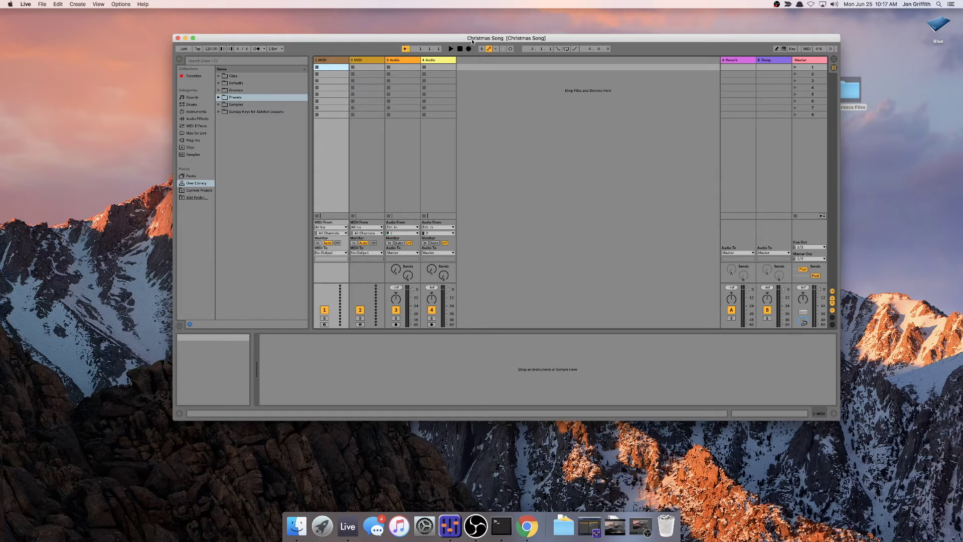
pyautogui.moveTo(471, 42); pyautogui.dragTo(471, 56)
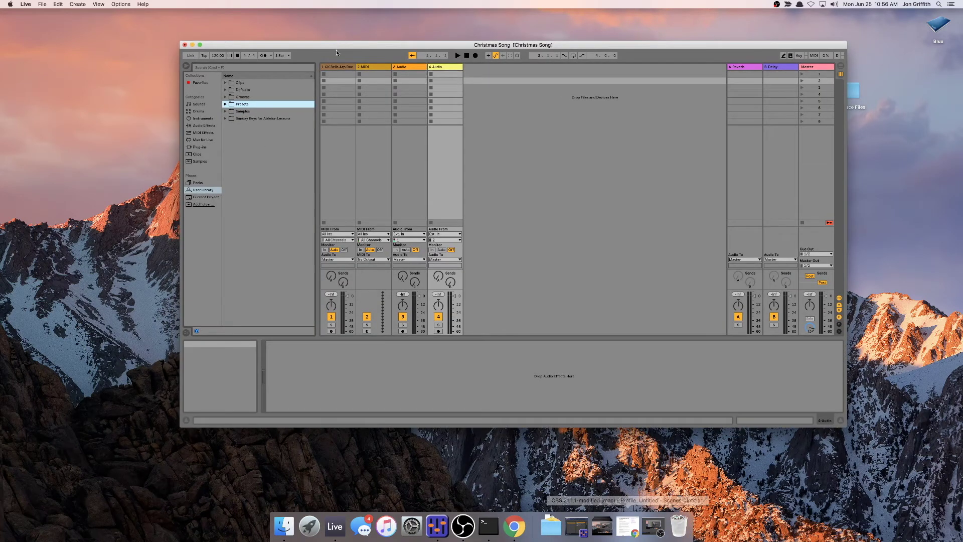
# Browse the auxiliary, pad and piano racks in the SK Entire Racks preset folder
pyautogui.click(225, 104)
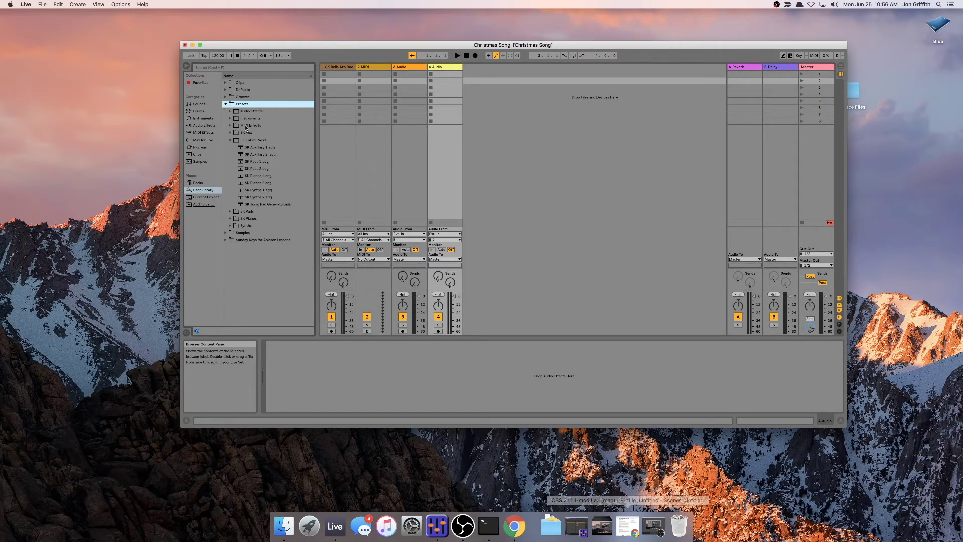
pyautogui.click(238, 140)
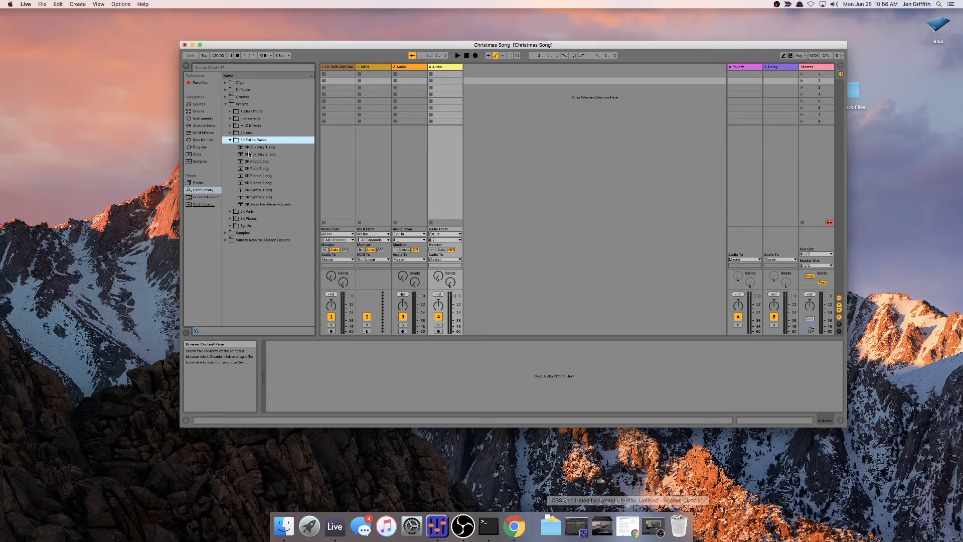
pyautogui.click(249, 146)
pyautogui.click(249, 154)
pyautogui.click(247, 161)
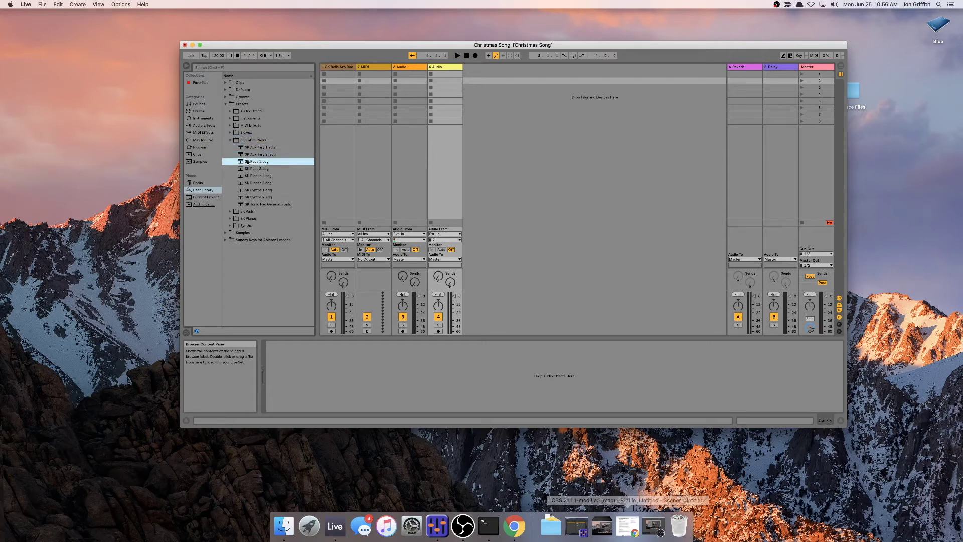
pyautogui.click(247, 168)
pyautogui.click(248, 176)
pyautogui.click(249, 182)
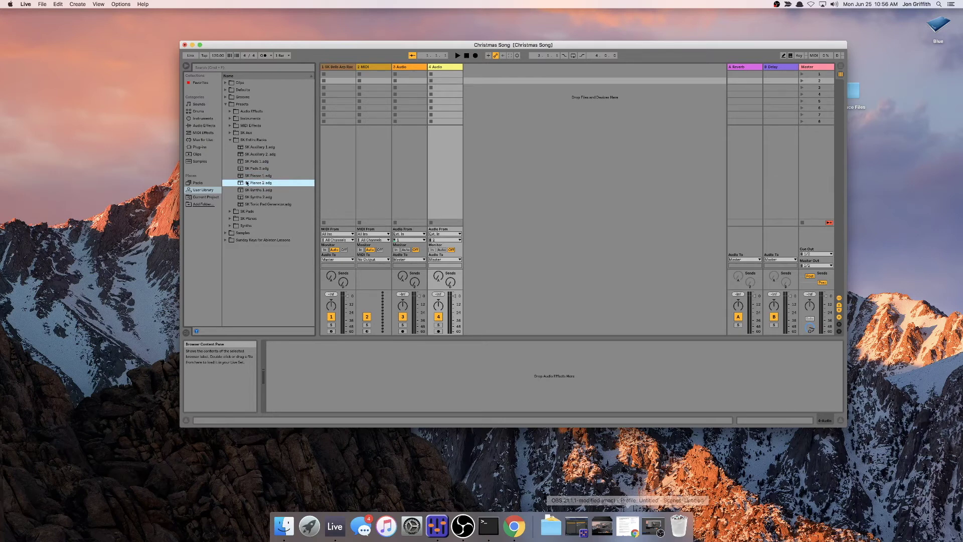
# Load the SK Pianos 1 rack onto a new track after the existing audio tracks, and delete that track
pyautogui.click(246, 176)
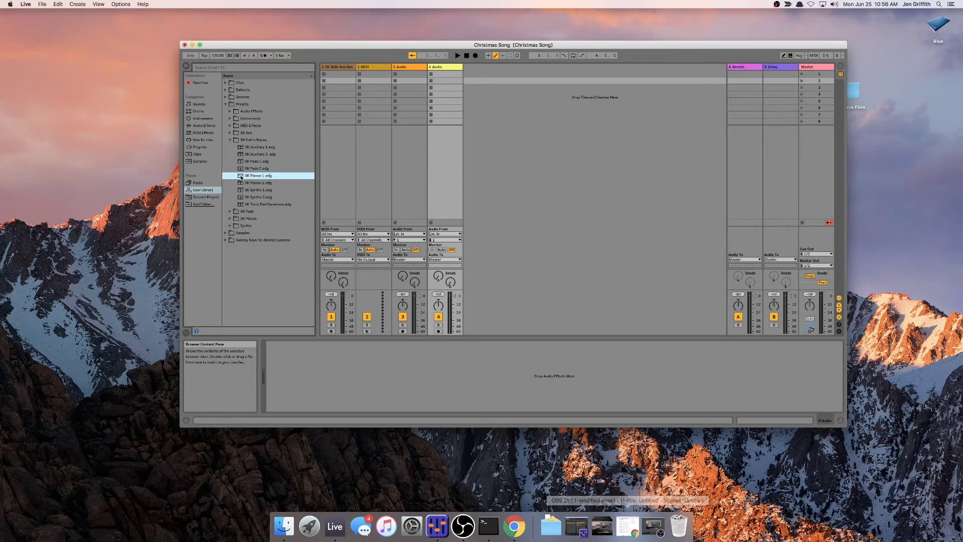
pyautogui.moveTo(396, 134); pyautogui.dragTo(499, 73)
pyautogui.moveTo(499, 74); pyautogui.dragTo(500, 76)
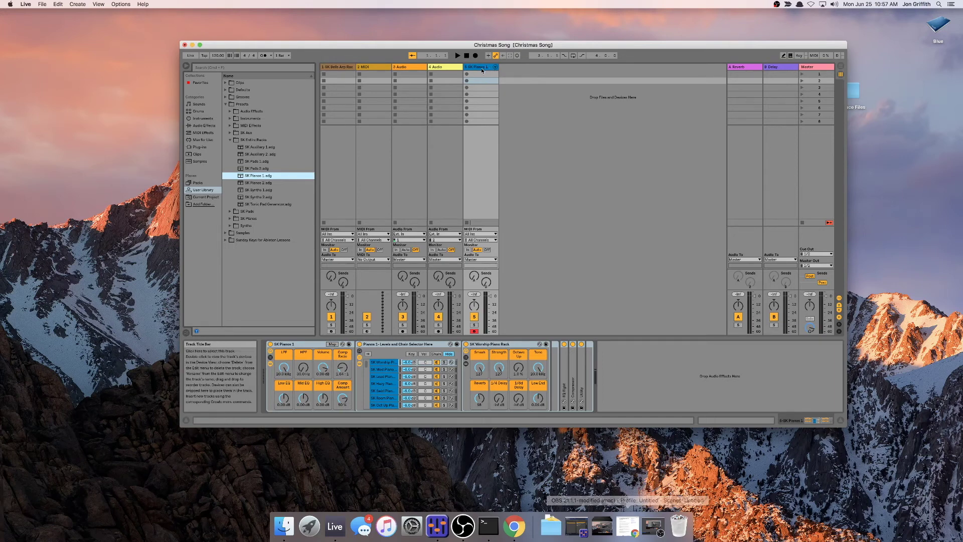
pyautogui.press('Delete')
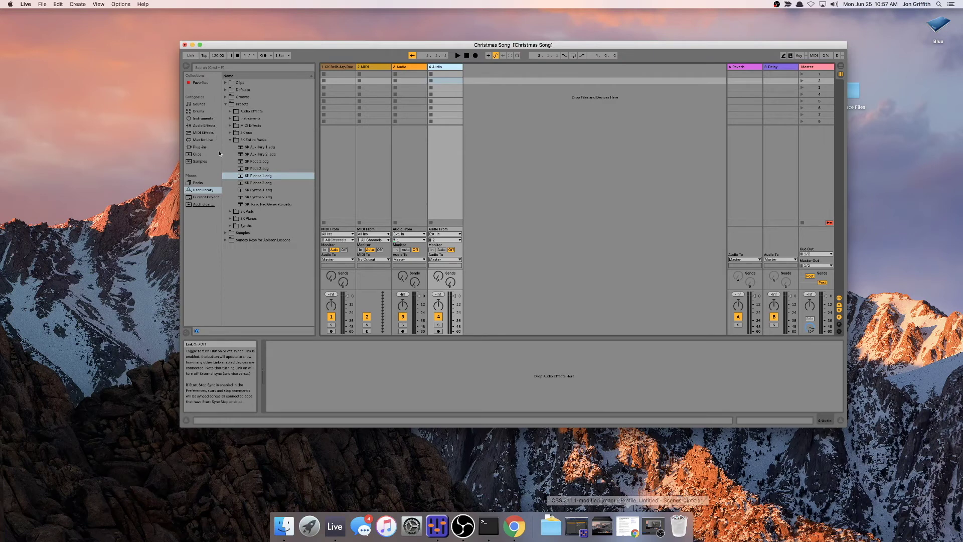
# Check the current project's files, and open the Sunday Keys Original Template set from the Sunday Keys Project folder
pyautogui.click(201, 197)
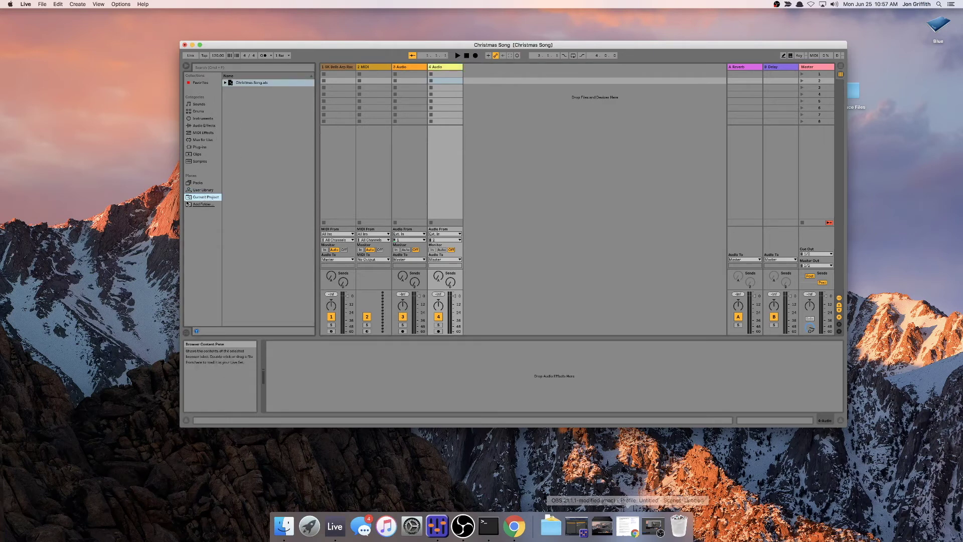
pyautogui.click(37, 4)
pyautogui.click(43, 21)
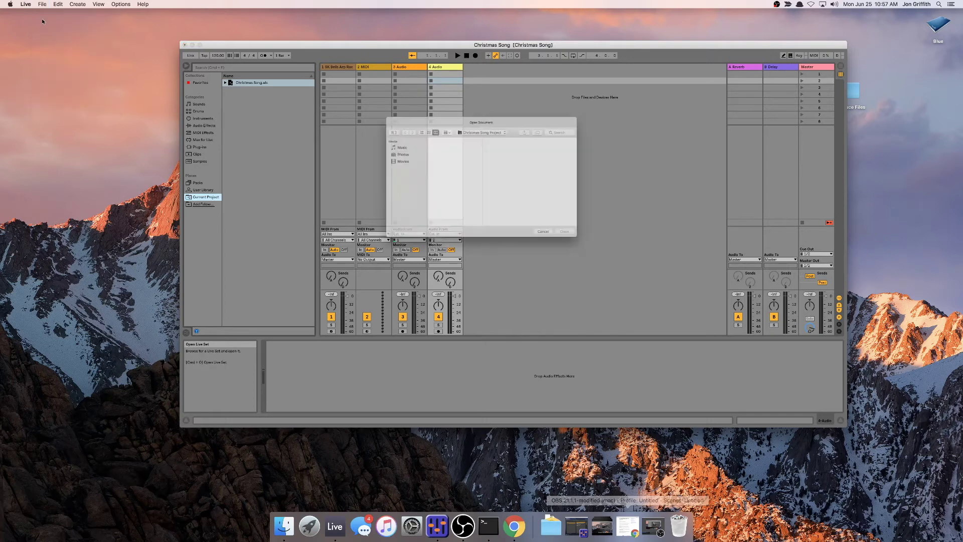
pyautogui.click(481, 114)
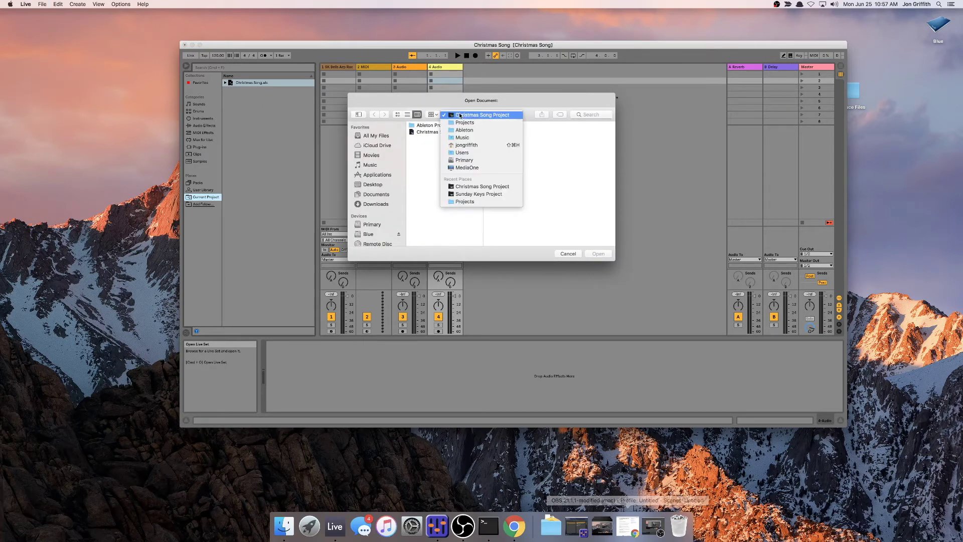
pyautogui.click(456, 123)
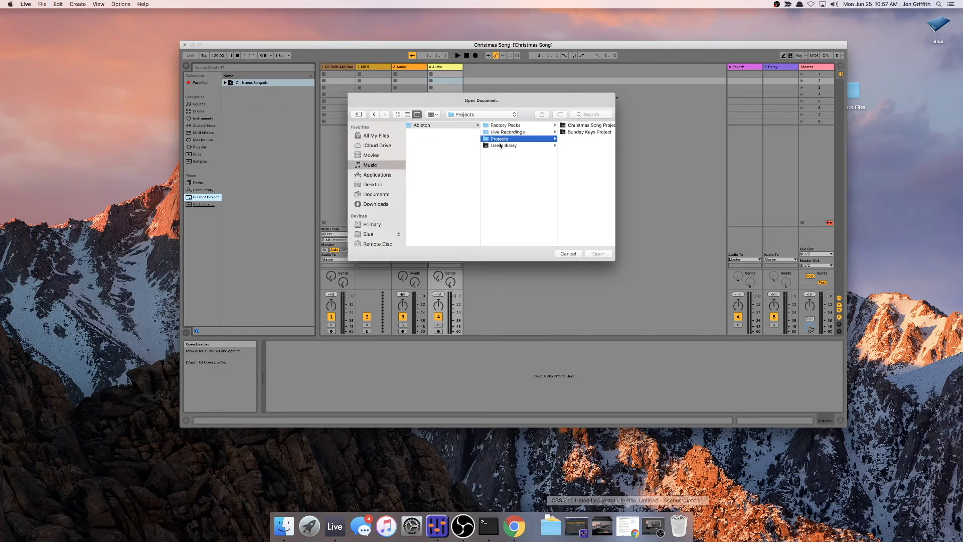
pyautogui.click(568, 133)
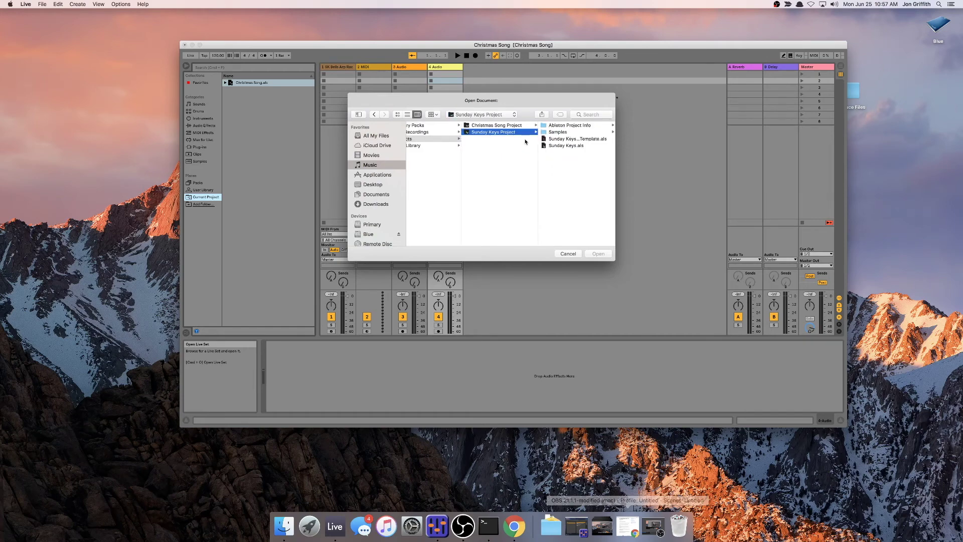
pyautogui.doubleClick(544, 141)
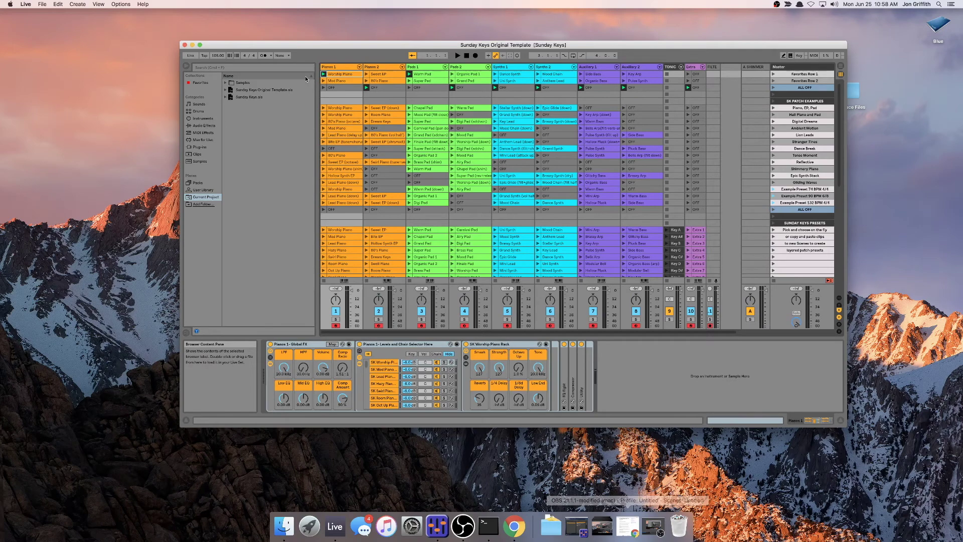
pyautogui.moveTo(357, 42); pyautogui.dragTo(345, 32)
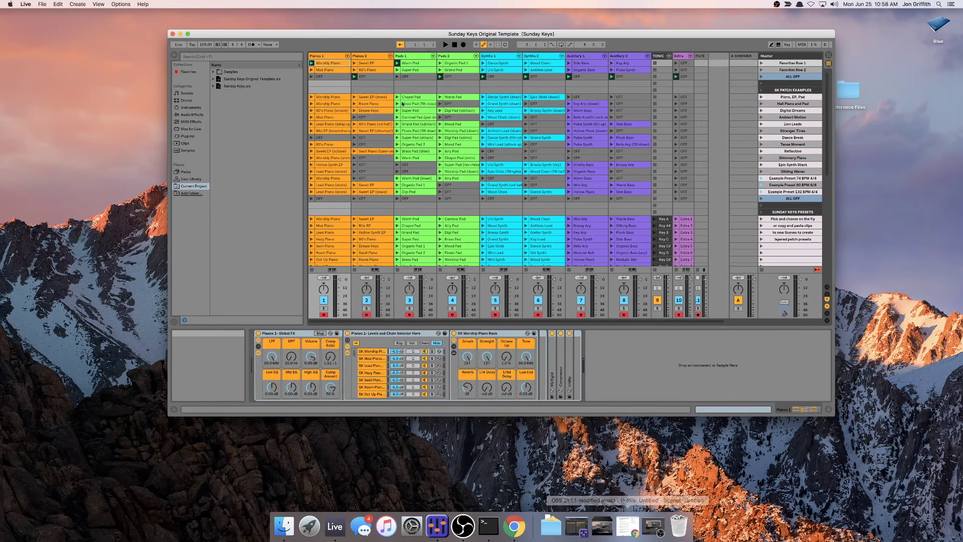
# Show the User Library's SK Entire Racks presets and select the Pianos 1 track
pyautogui.click(330, 56)
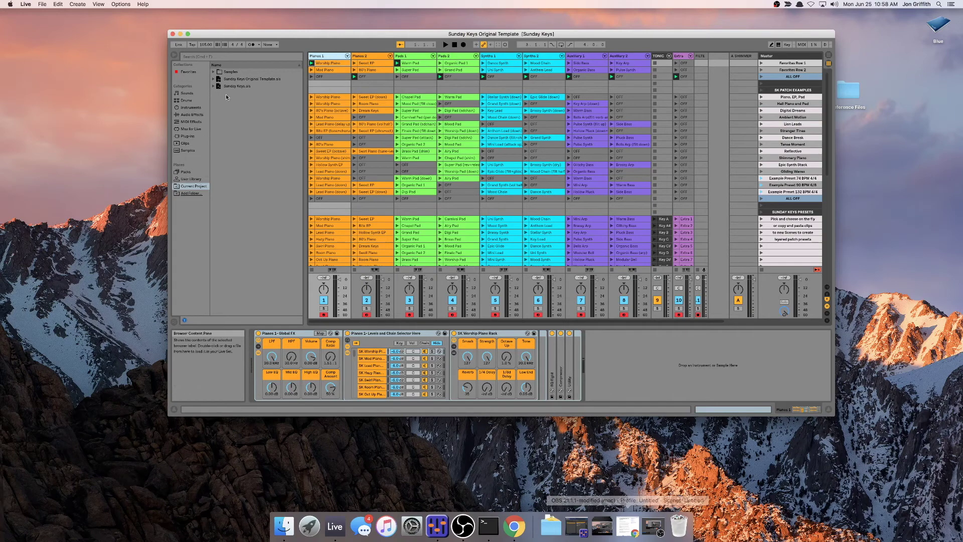
pyautogui.click(187, 180)
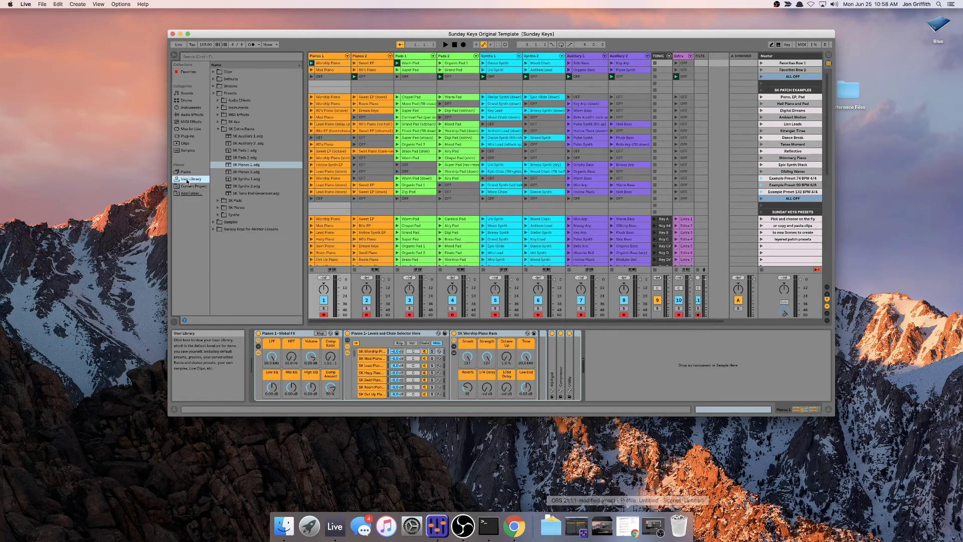
pyautogui.click(225, 130)
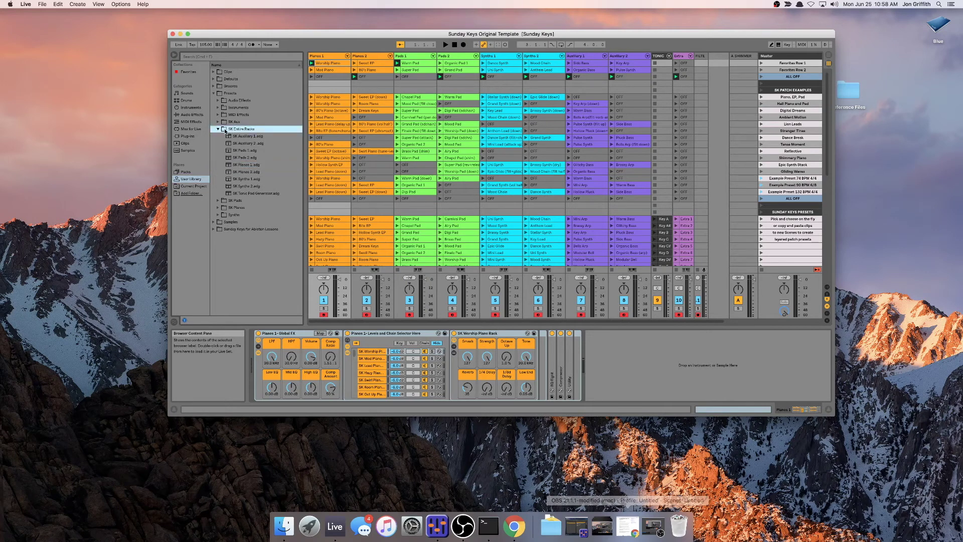
pyautogui.click(320, 57)
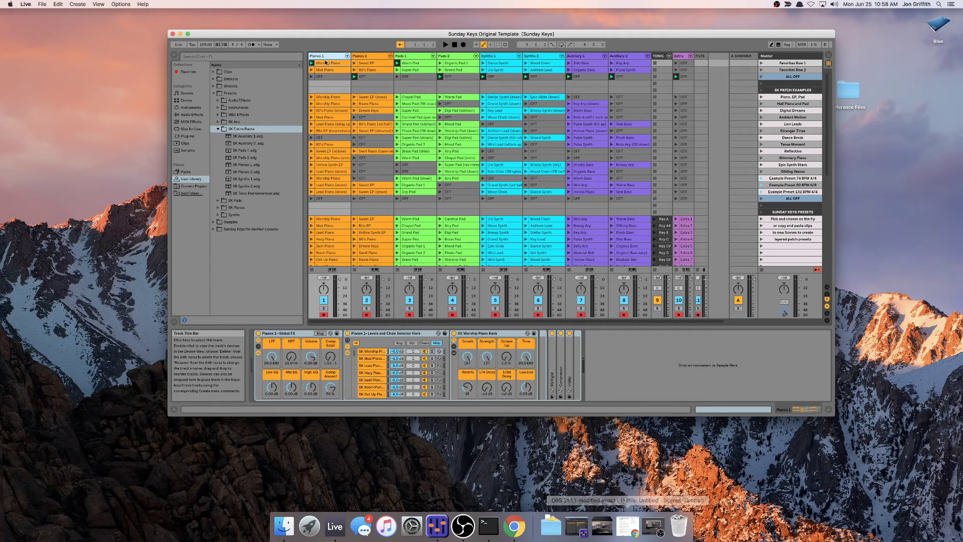
# Save the Pianos 1 track into the SK Entire Racks folder as Pianos 1.als, and expand it to show its clips
pyautogui.moveTo(325, 61); pyautogui.dragTo(245, 130)
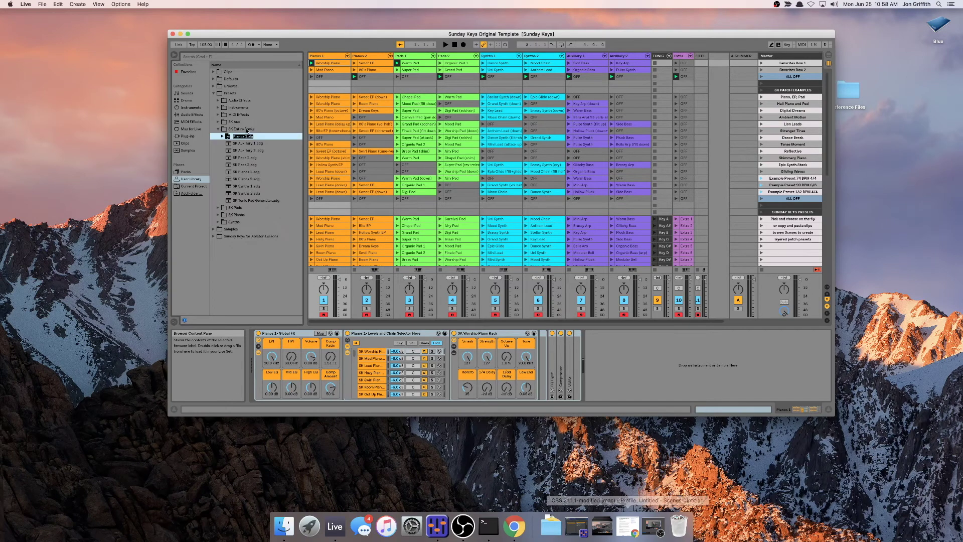
pyautogui.press('Return')
pyautogui.click(221, 136)
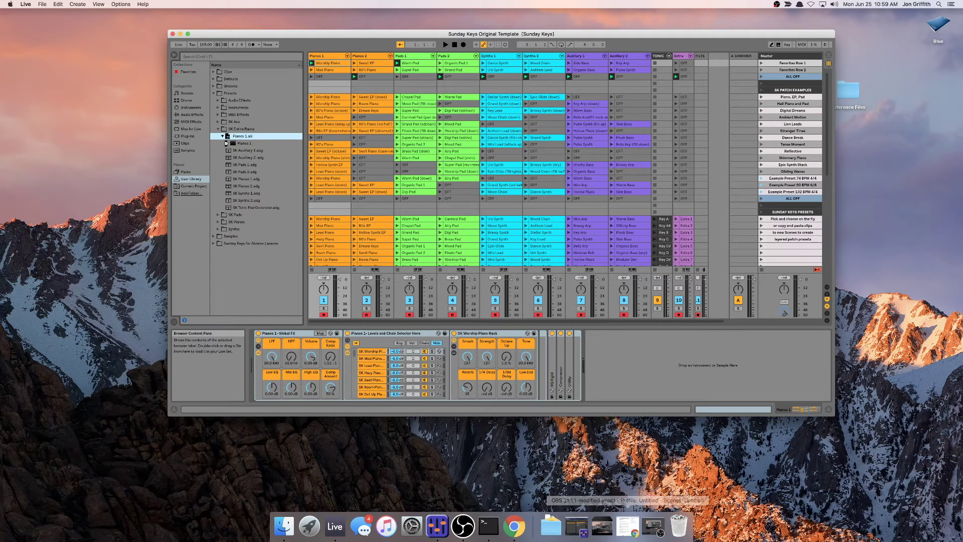
pyautogui.click(226, 144)
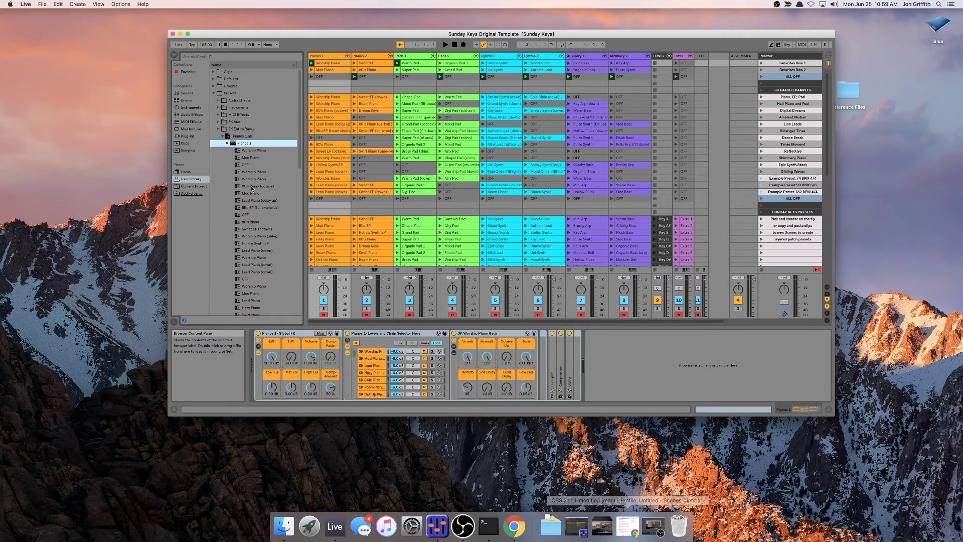
pyautogui.click(266, 150)
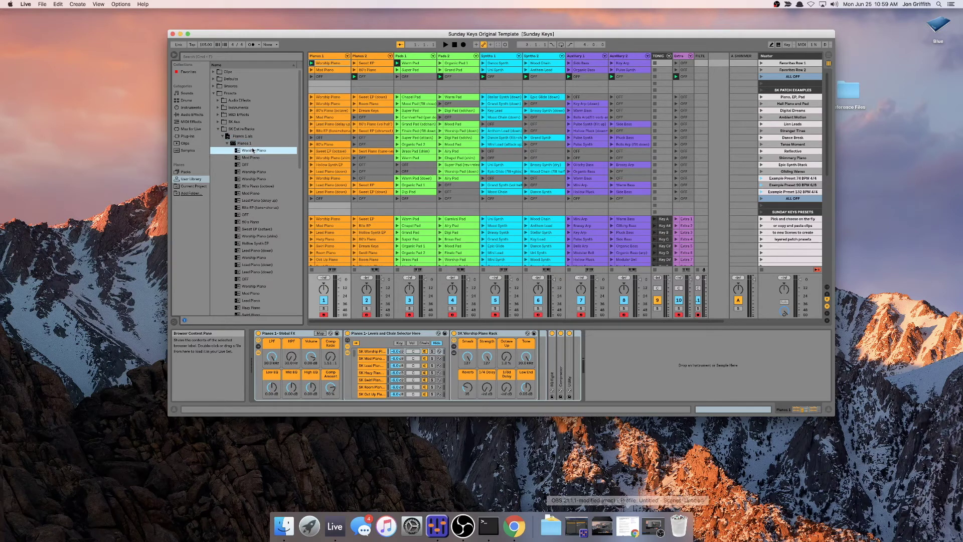
pyautogui.click(331, 64)
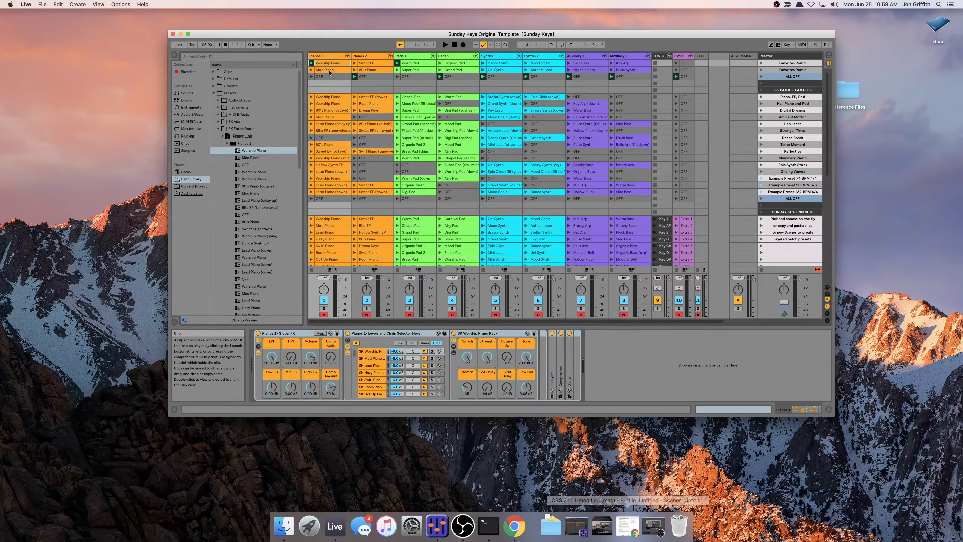
pyautogui.doubleClick(248, 151)
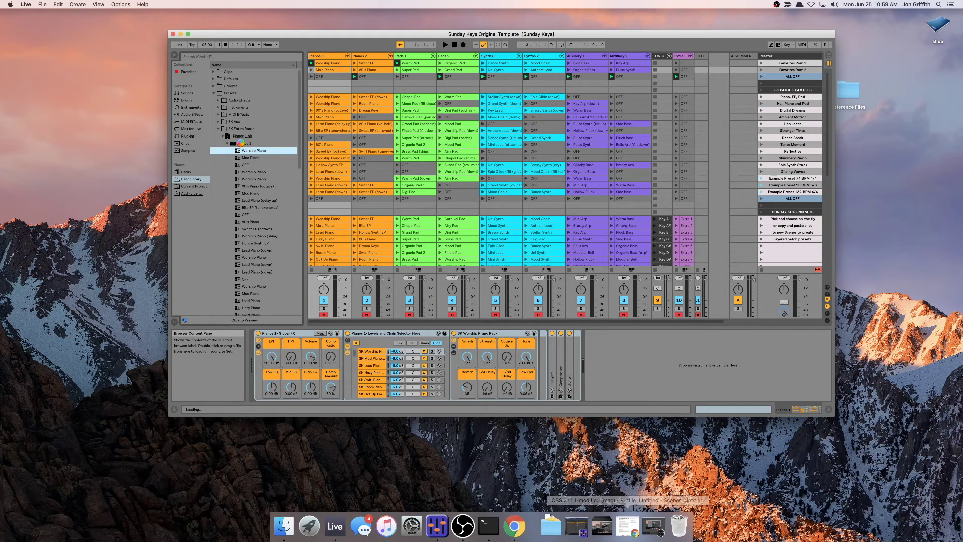
# Check the current project's files and open the recent Christmas Song set
pyautogui.moveTo(265, 36); pyautogui.dragTo(275, 36)
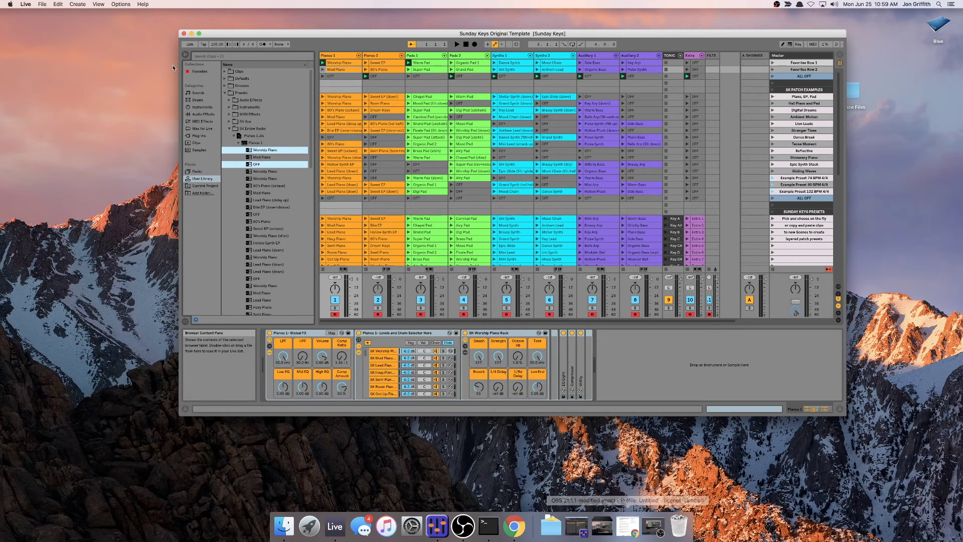
pyautogui.click(204, 185)
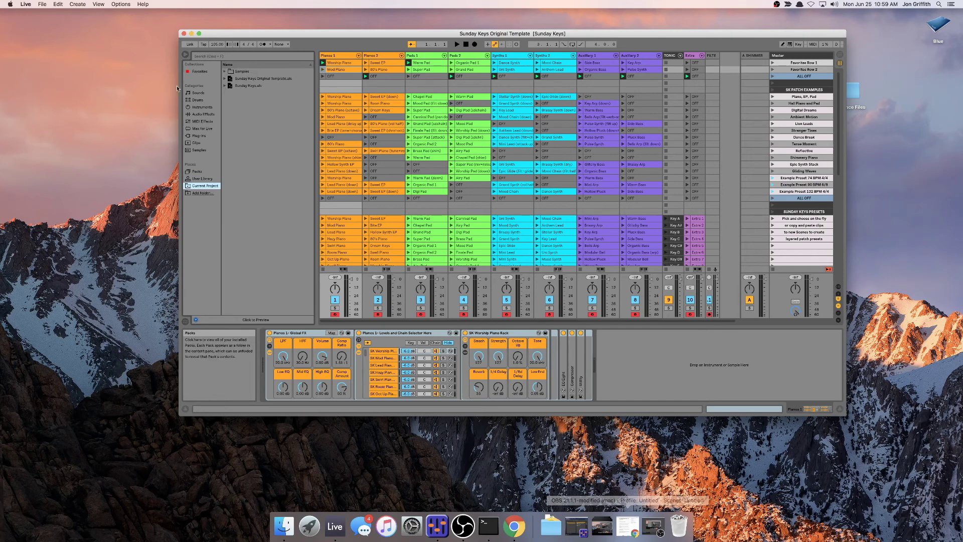
pyautogui.click(44, 5)
pyautogui.moveTo(43, 28)
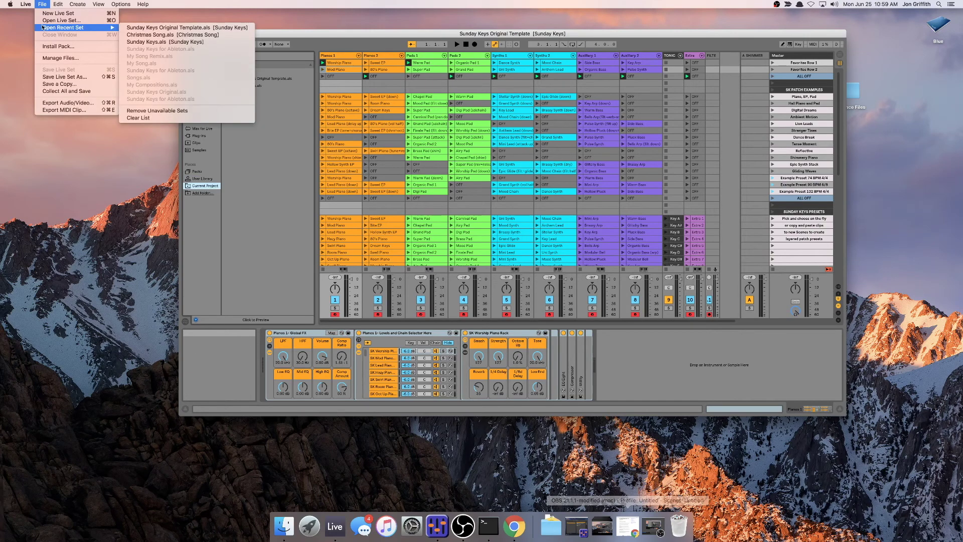
pyautogui.click(154, 35)
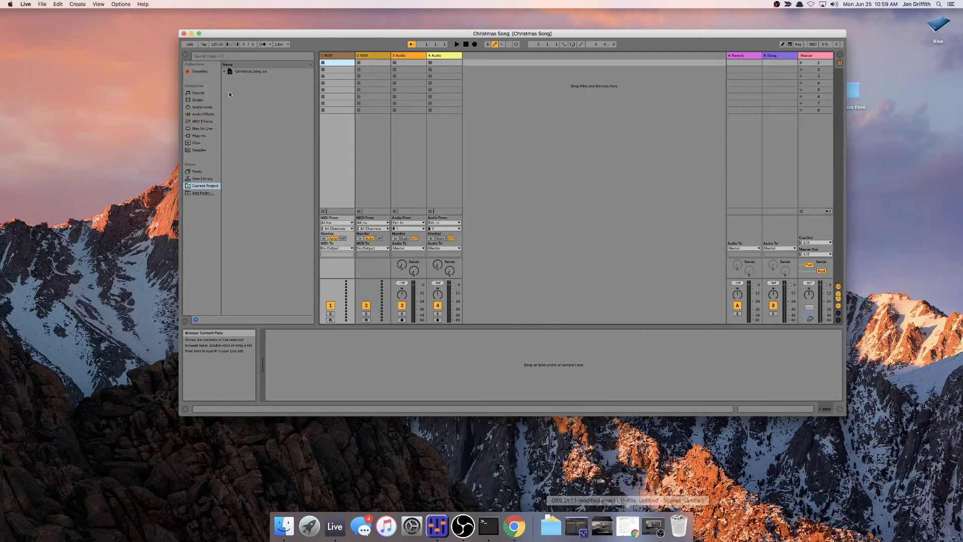
# Load the Pianos 1.als track from the User Library after the existing audio tracks, and arm it for recording
pyautogui.click(202, 178)
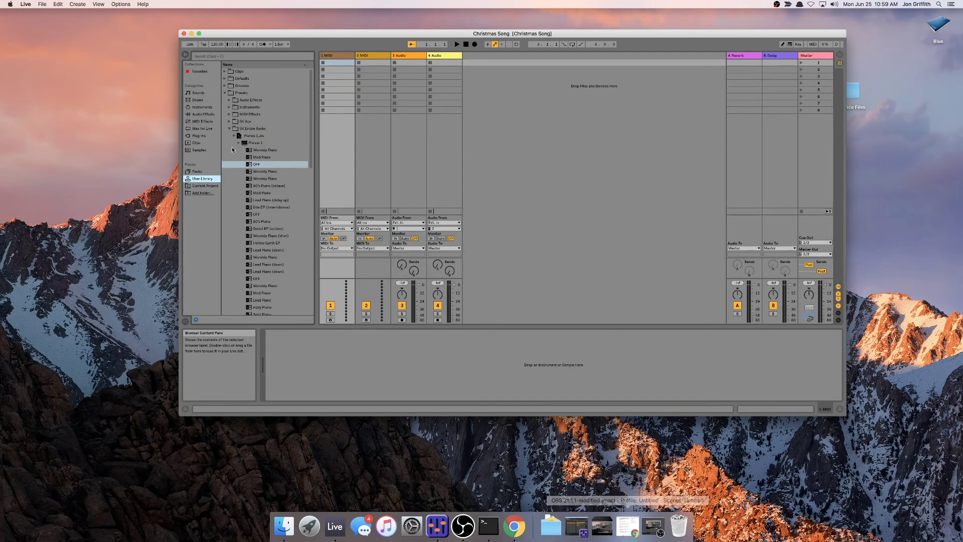
pyautogui.click(238, 136)
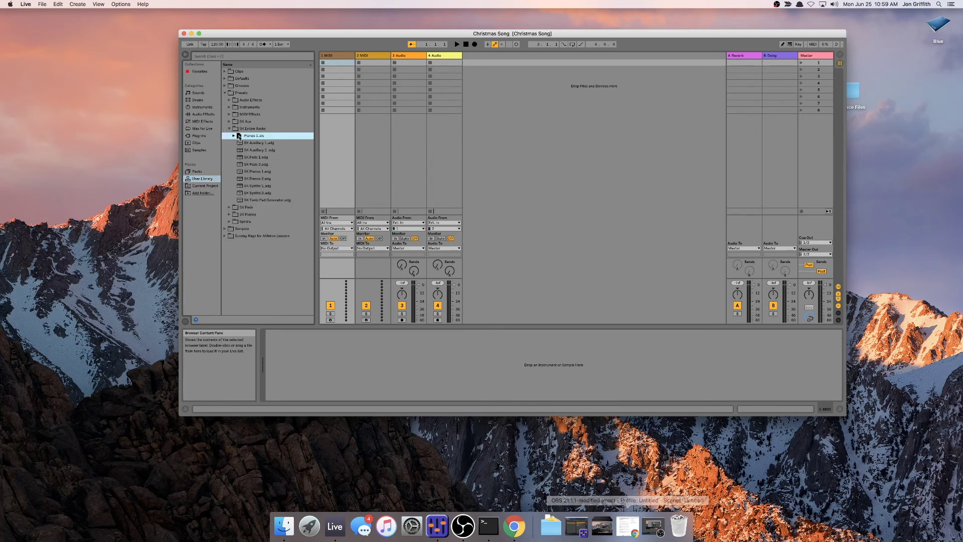
pyautogui.click(254, 171)
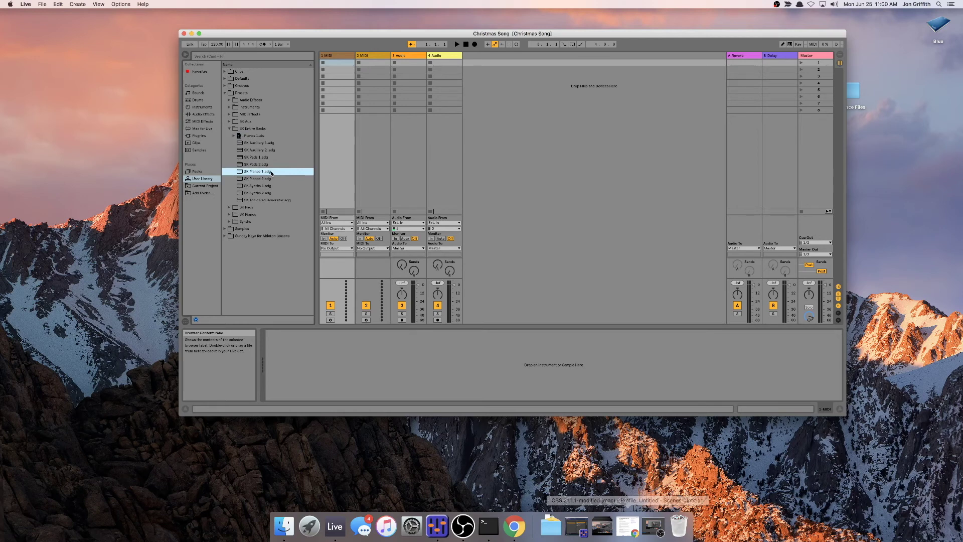
pyautogui.click(239, 136)
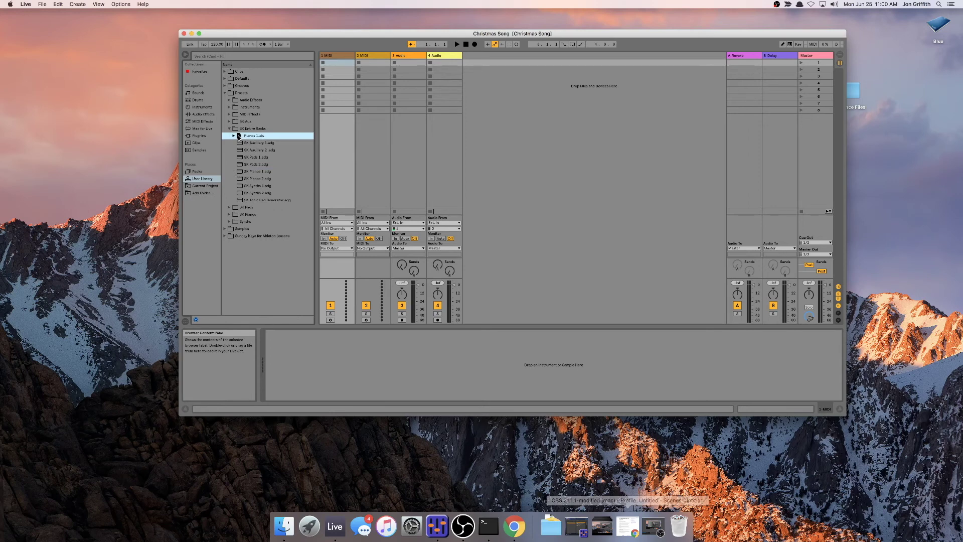
pyautogui.moveTo(297, 134); pyautogui.dragTo(472, 73)
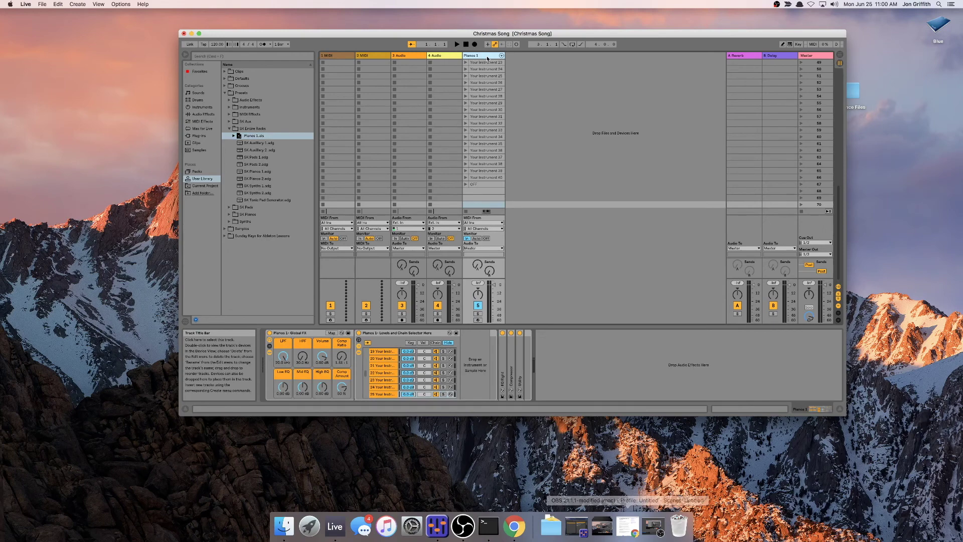
pyautogui.scroll(15, 516, 76)
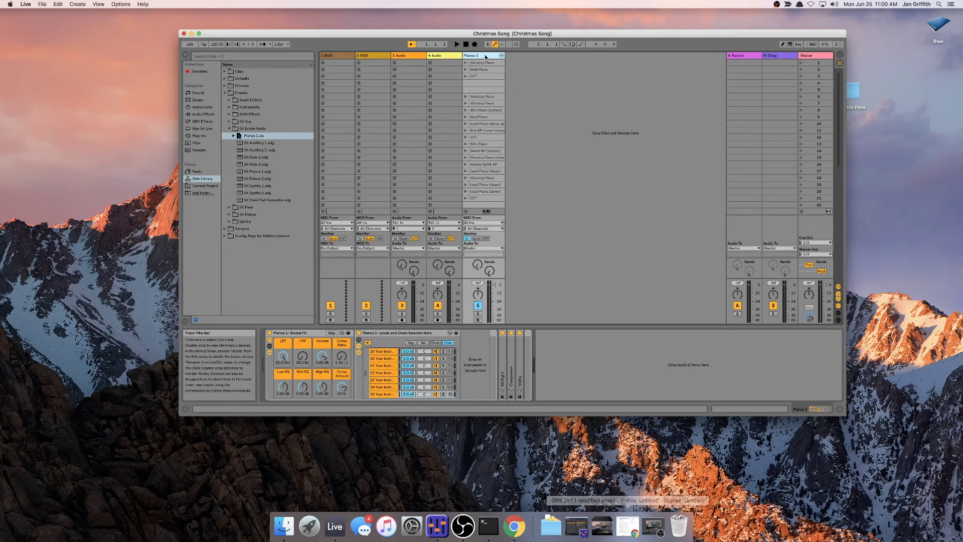
pyautogui.click(478, 320)
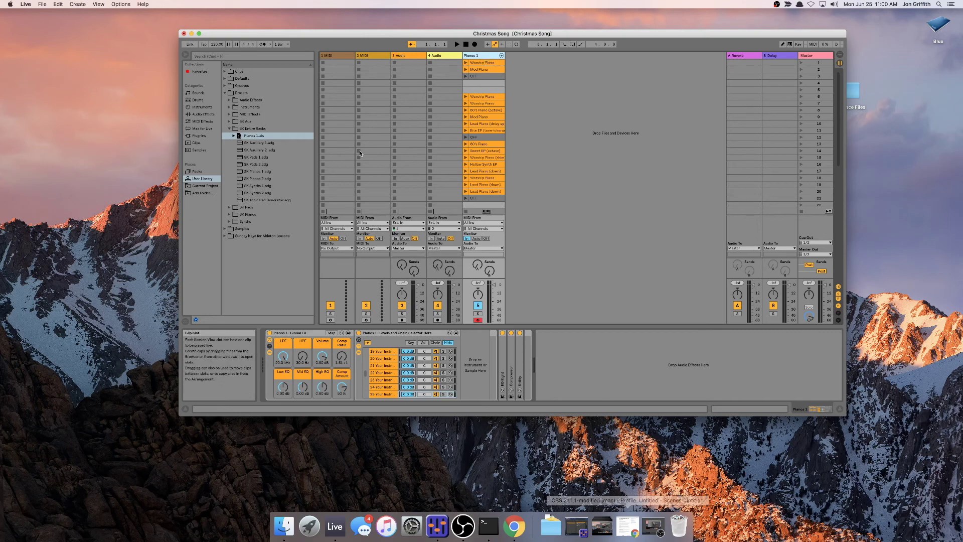
# Save the first Worship Piano clip of the Pianos 1 track into the SK Entire Racks folder, and compare it with Pianos 1.als
pyautogui.click(532, 76)
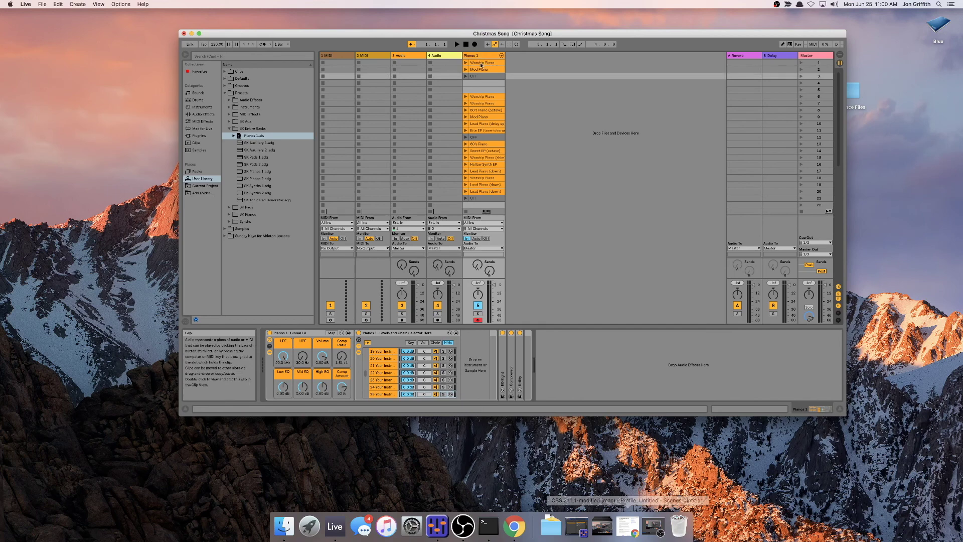
pyautogui.click(479, 64)
pyautogui.moveTo(478, 64); pyautogui.dragTo(255, 145)
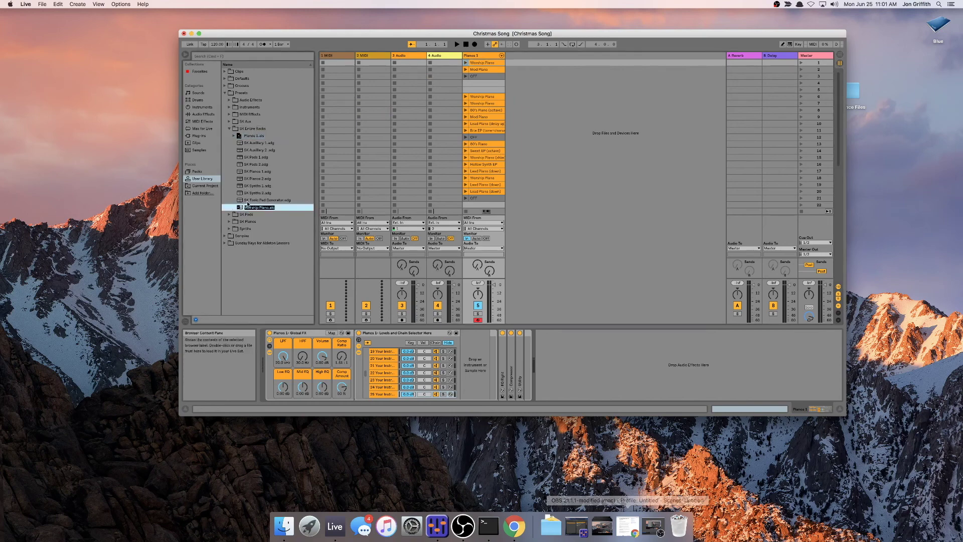
pyautogui.press('Return')
pyautogui.click(240, 200)
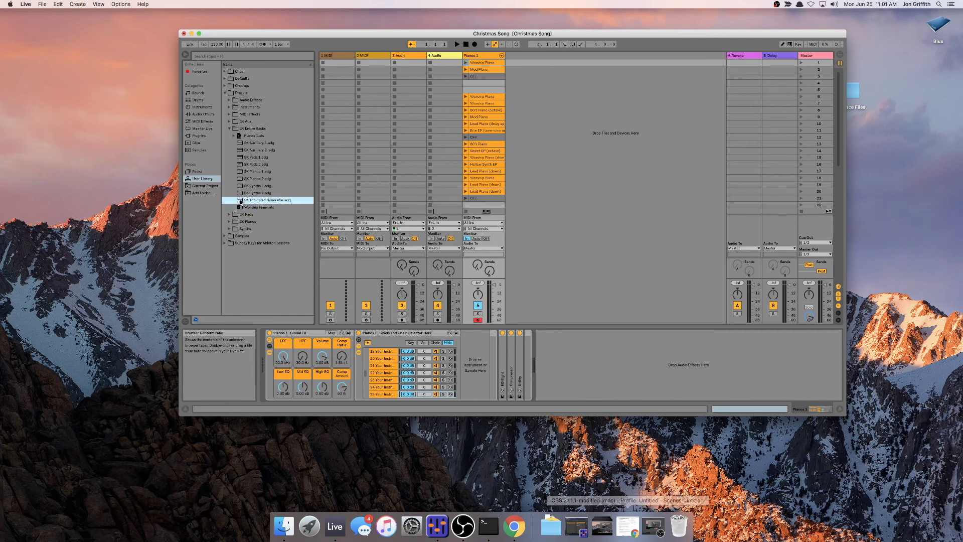
pyautogui.click(241, 137)
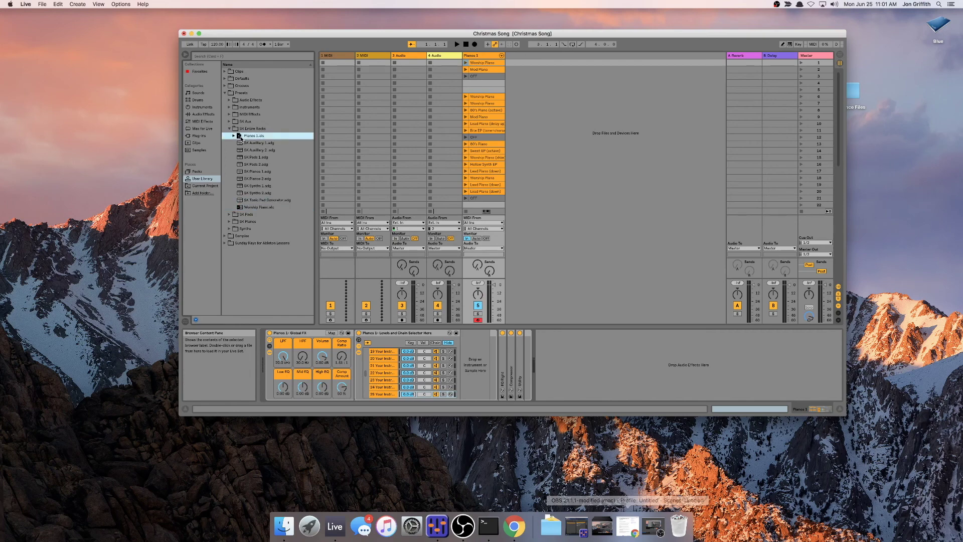
pyautogui.click(241, 207)
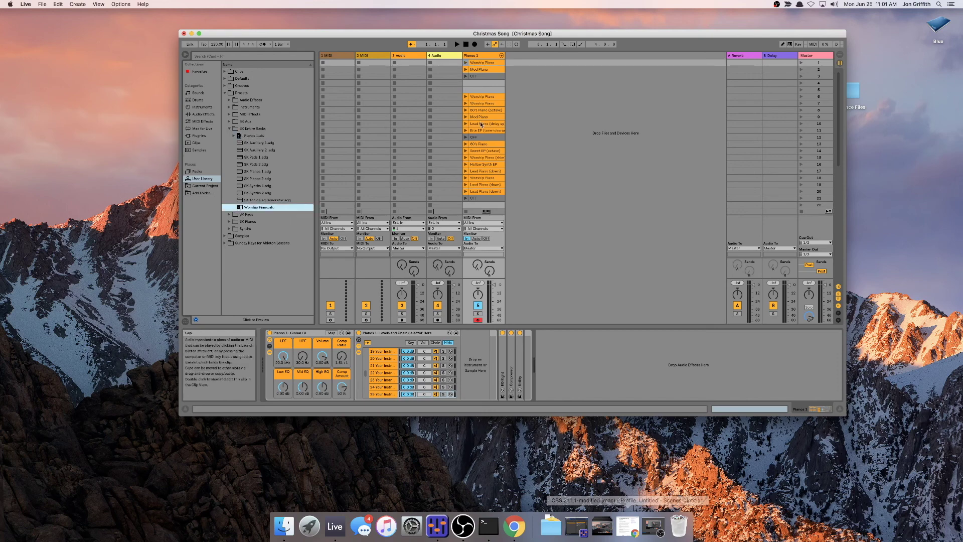
# Delete the saved Worship Piano clip from the SK Entire Racks folder, and remove the Pianos 1 track from the set
pyautogui.rightClick(241, 208)
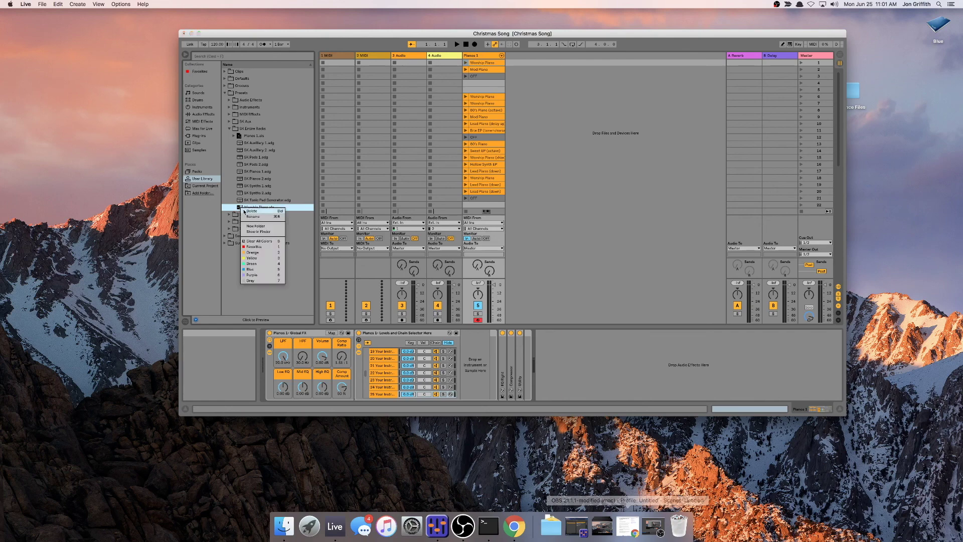
pyautogui.click(244, 212)
pyautogui.click(529, 283)
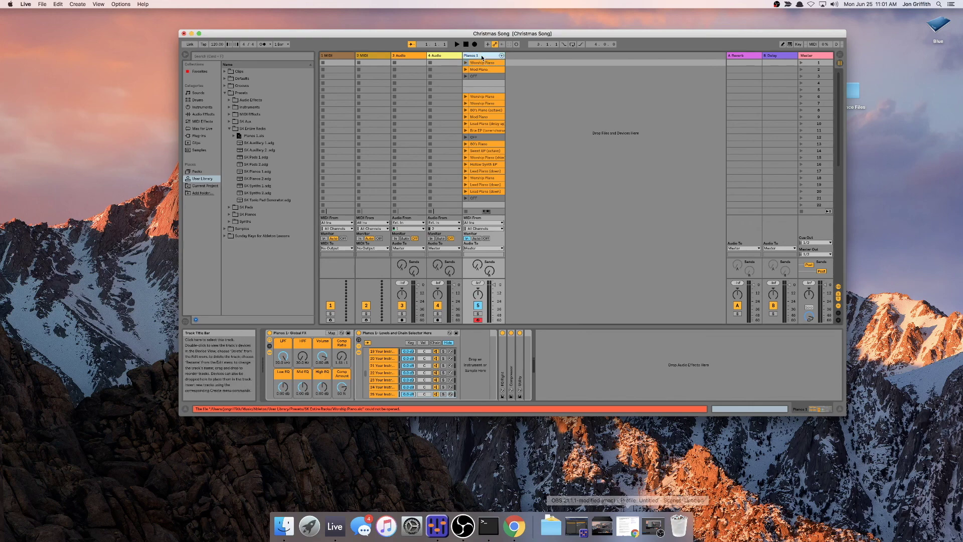
pyautogui.press('Delete')
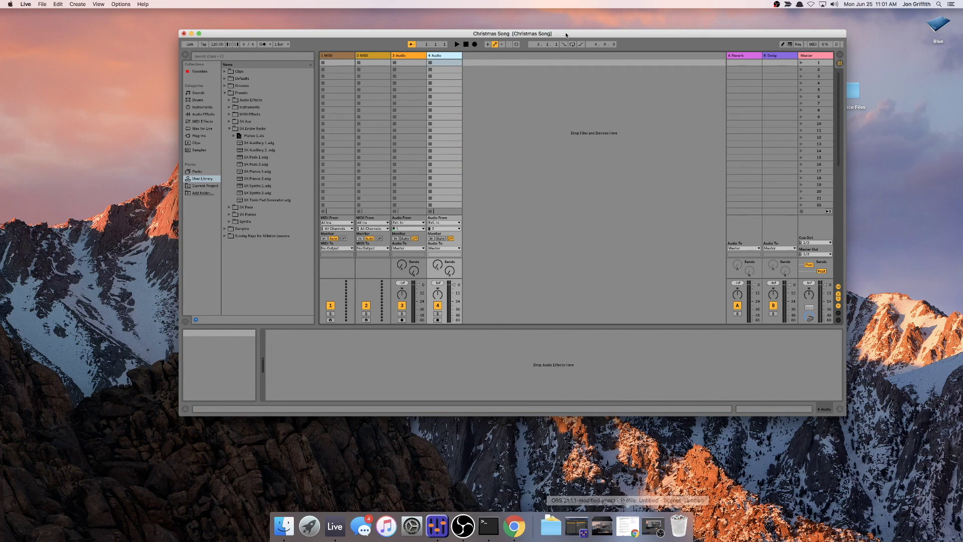
pyautogui.moveTo(566, 32); pyautogui.dragTo(558, 55)
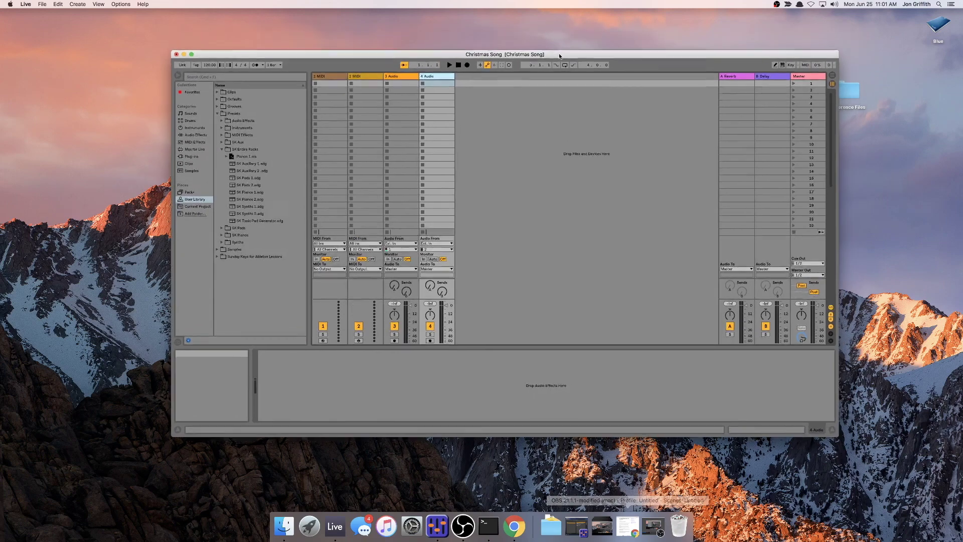